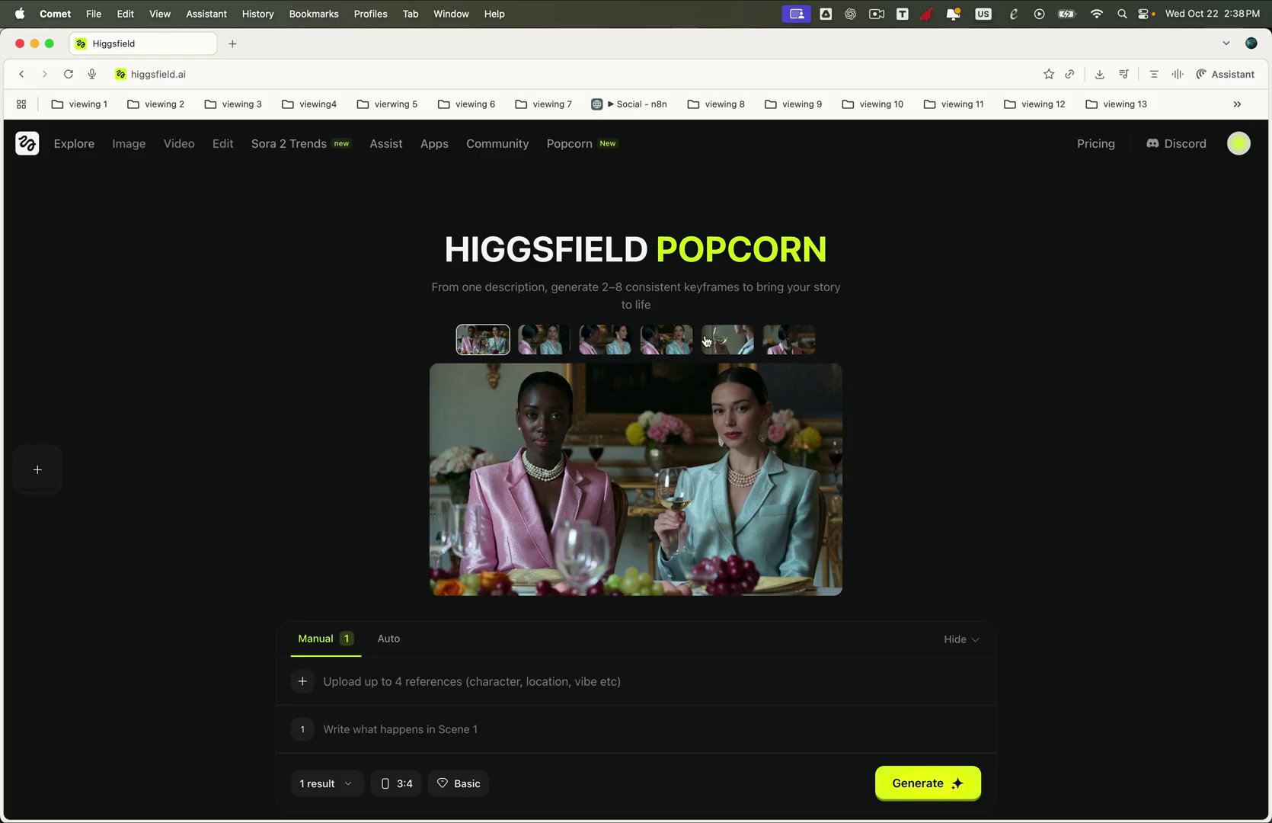
# - Step through example keyframes two to six, past the wine-glass shot, to the woman in pink
pyautogui.click(547, 345)
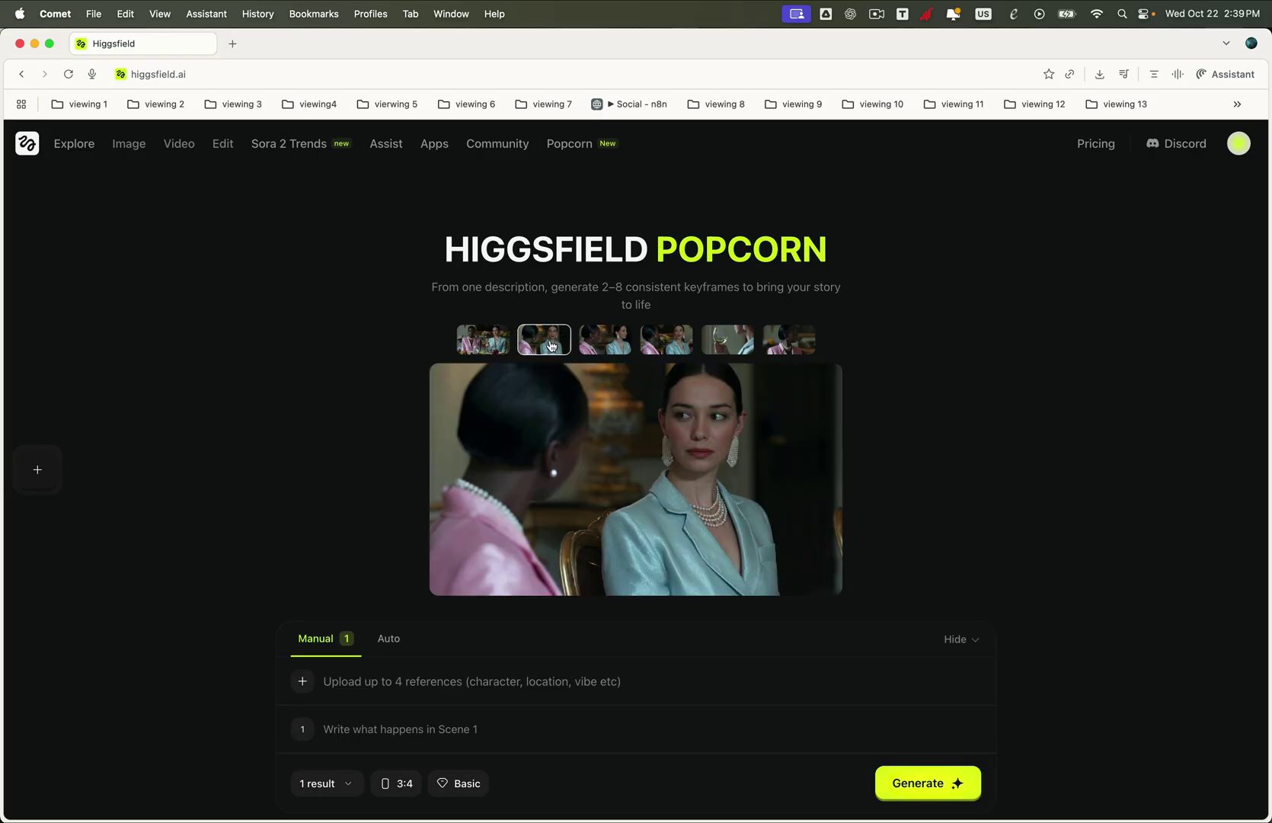
pyautogui.click(604, 345)
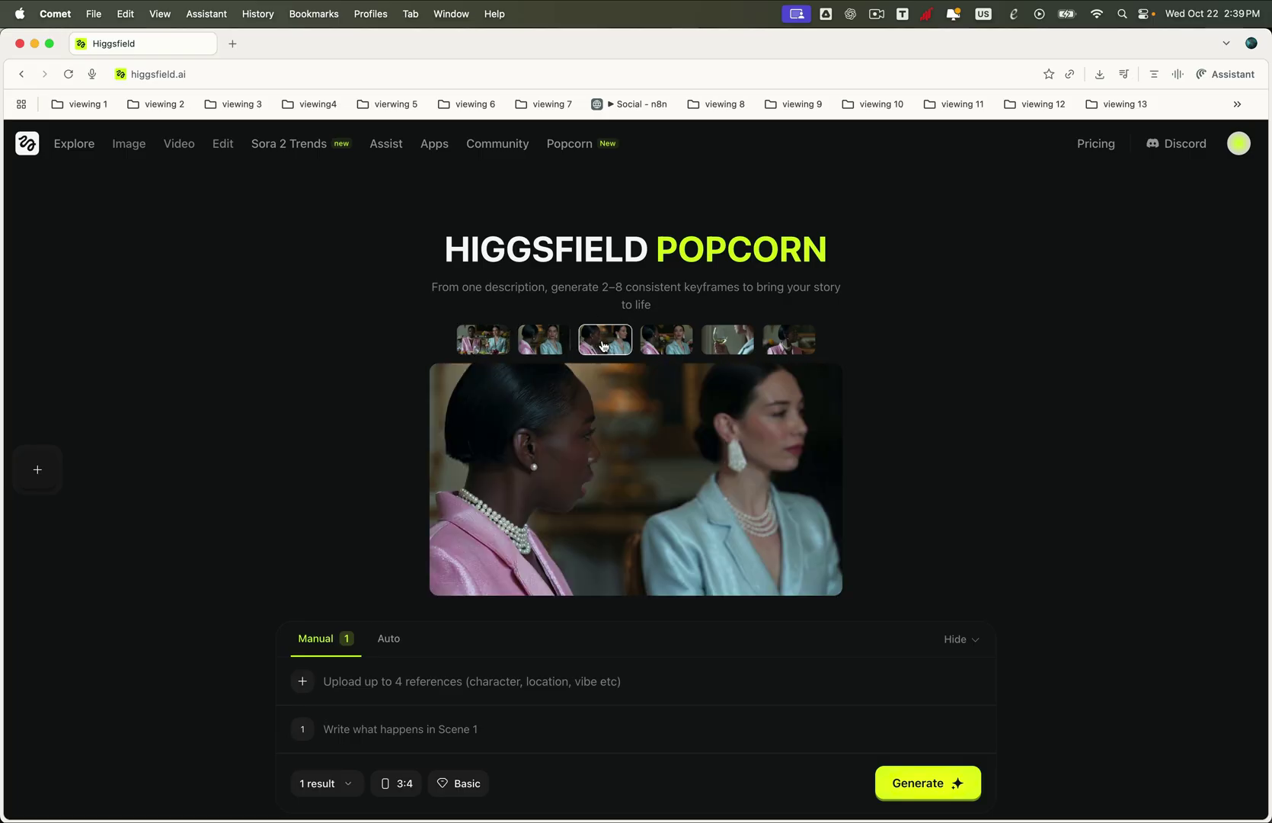
pyautogui.click(652, 344)
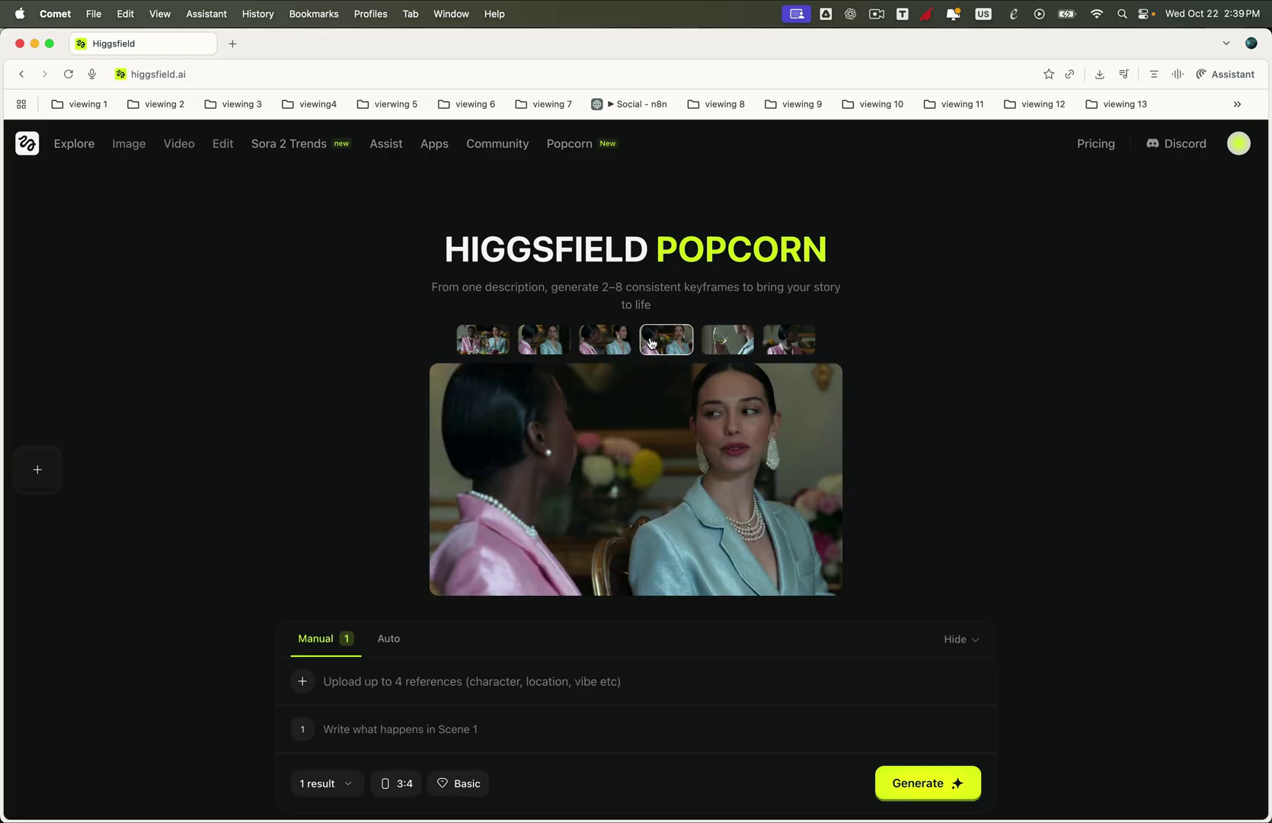
pyautogui.click(729, 343)
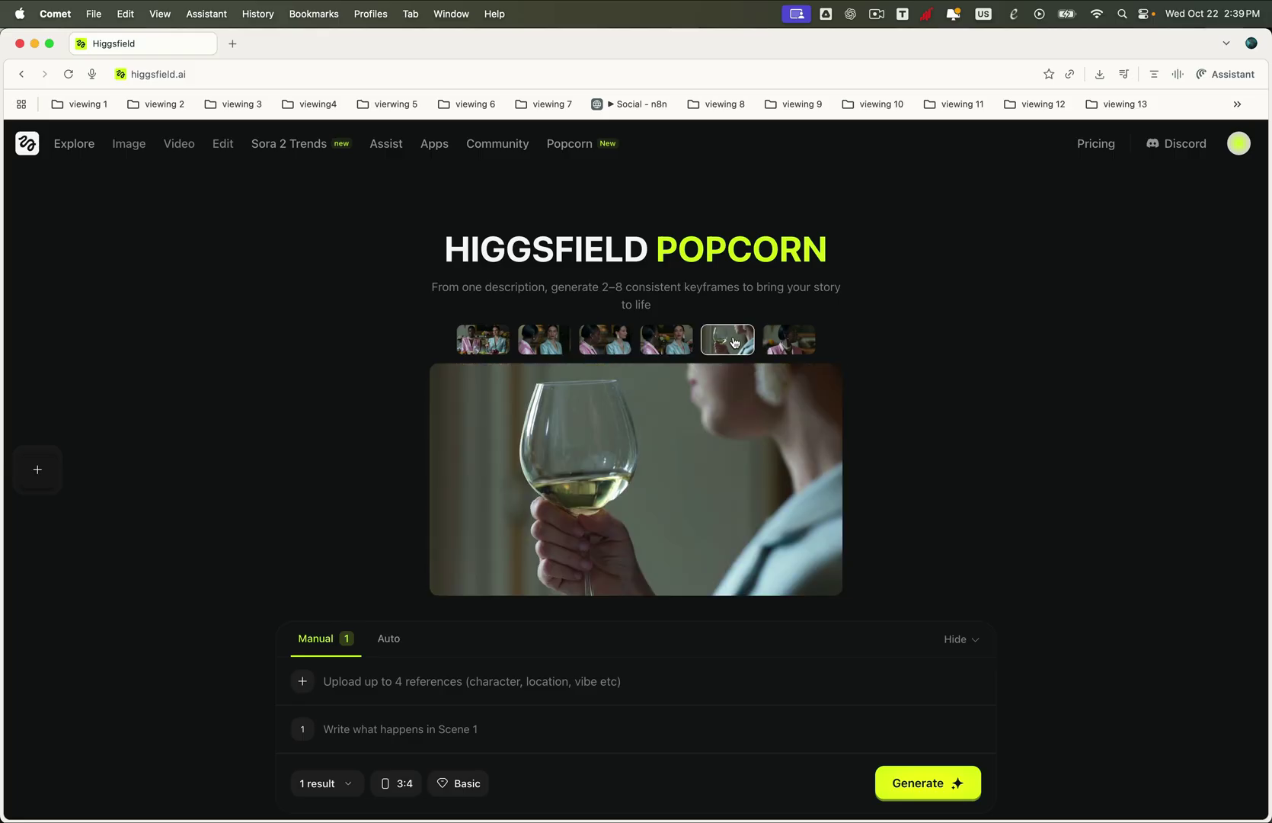
pyautogui.click(789, 340)
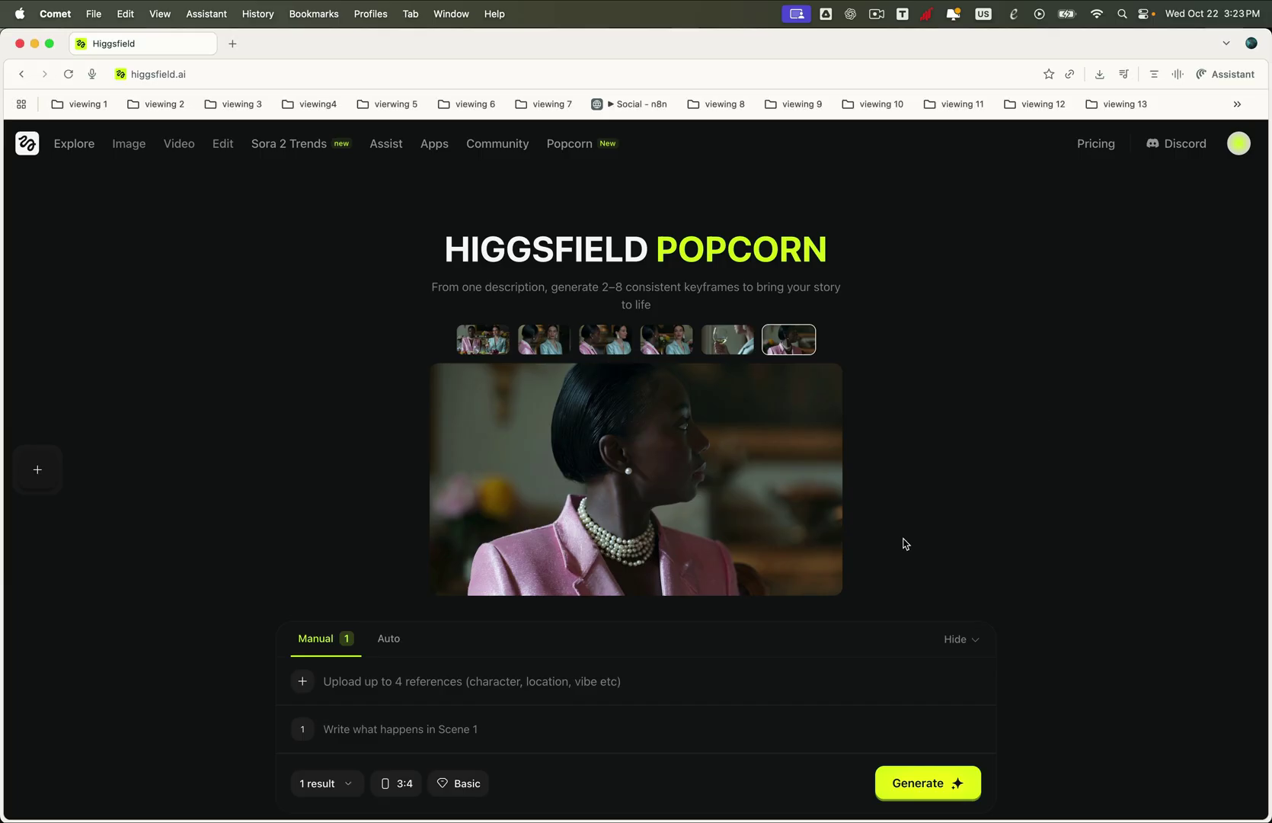
# - In Auto mode, attach woman.jpg as reference and paste the film-noir detective story prompt
pyautogui.click(390, 640)
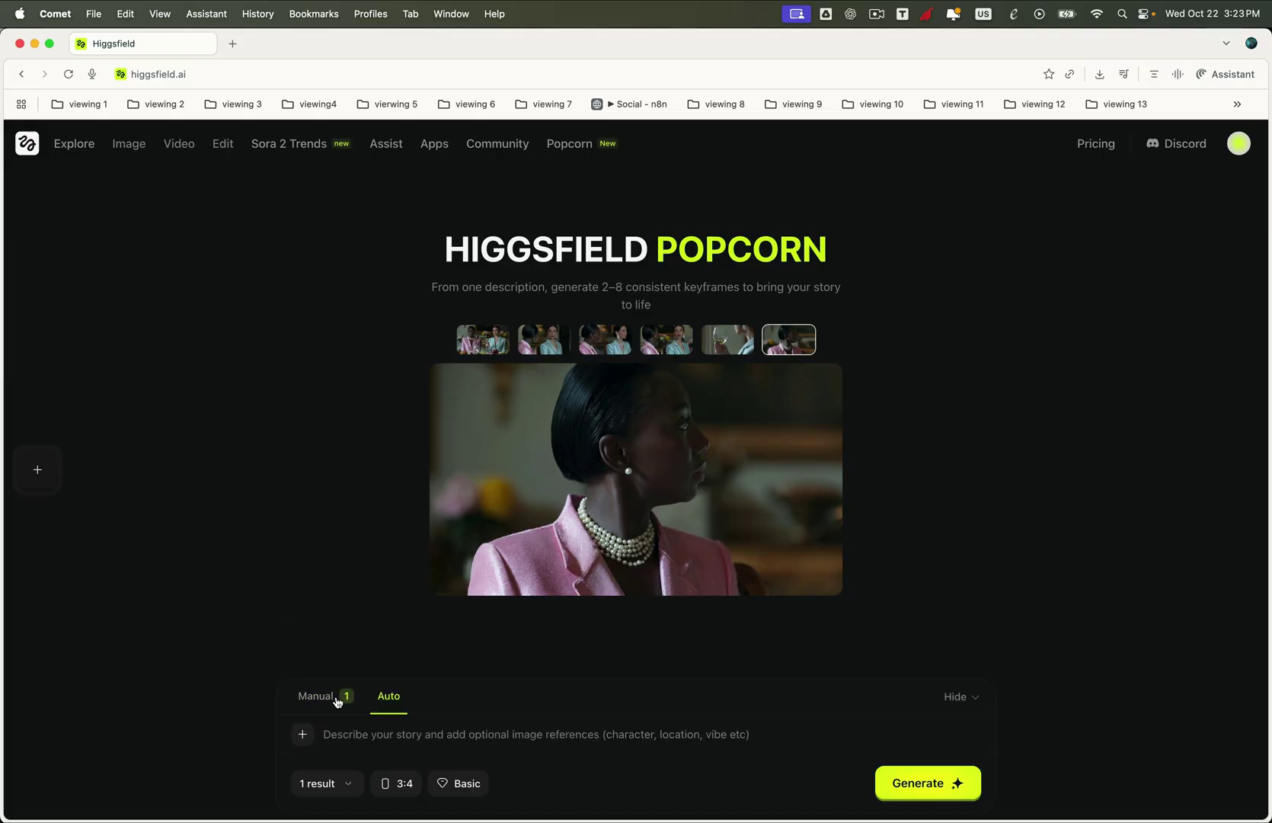
pyautogui.click(303, 735)
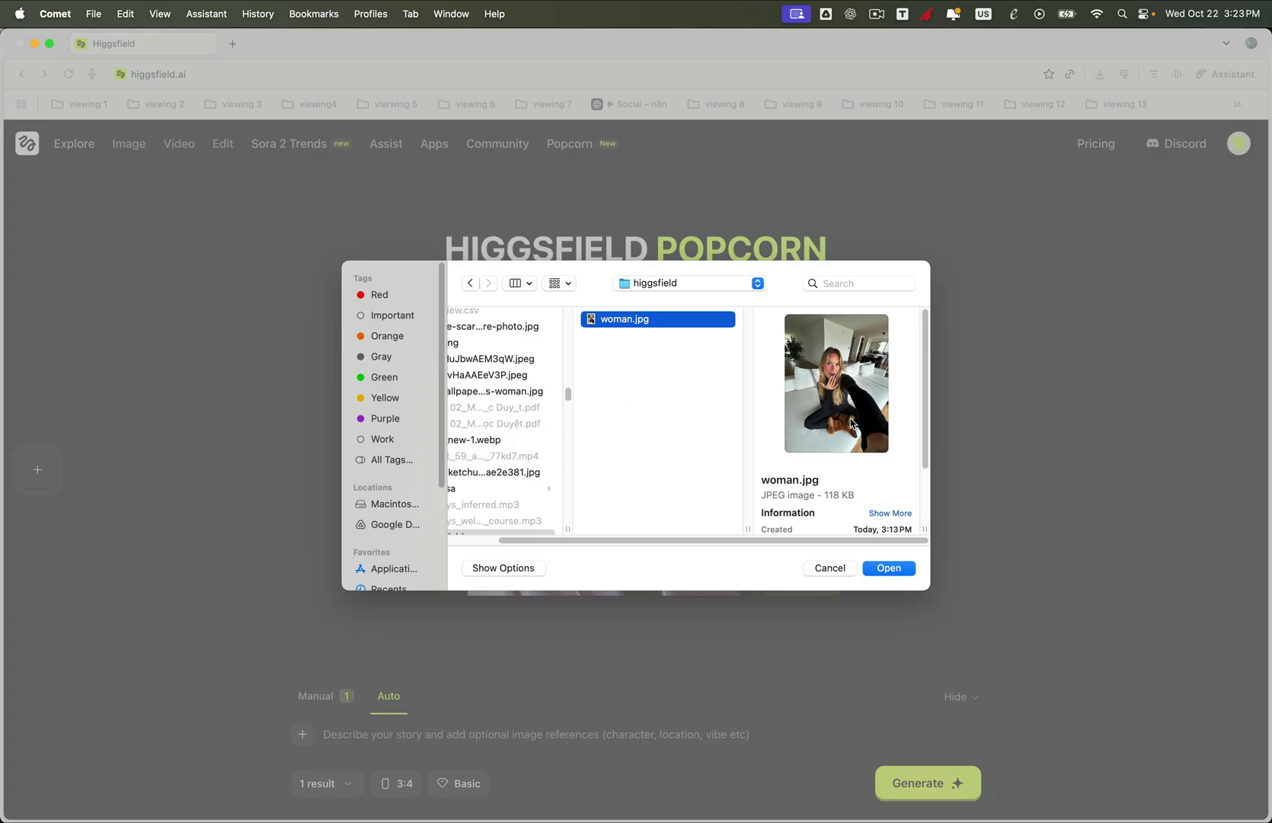
pyautogui.click(884, 568)
pyautogui.click(508, 734)
pyautogui.write('The woman detective searches for the clues in an unsolved murder case. Film noir, vintage cinema in black and white style.')
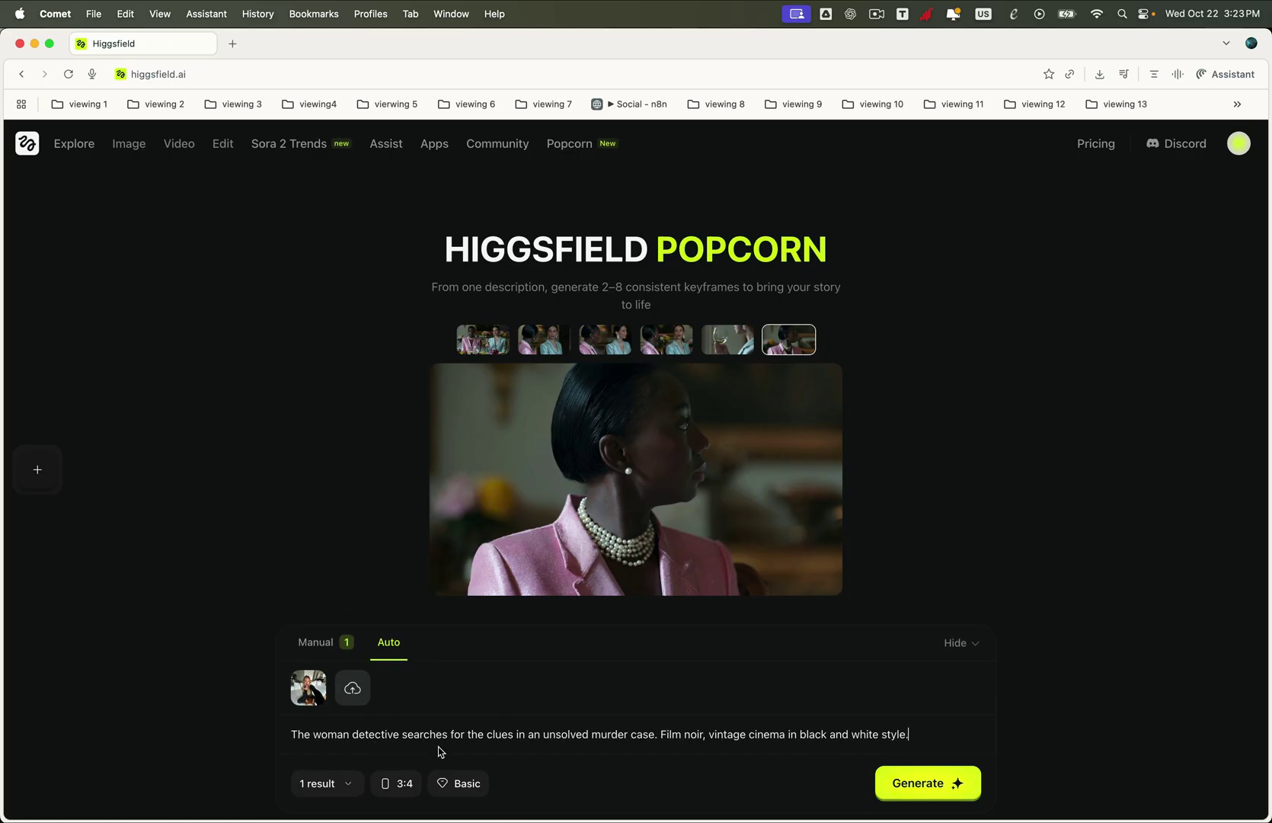
# - Generate 5 images at 16:9 in High 1600p quality
pyautogui.click(393, 784)
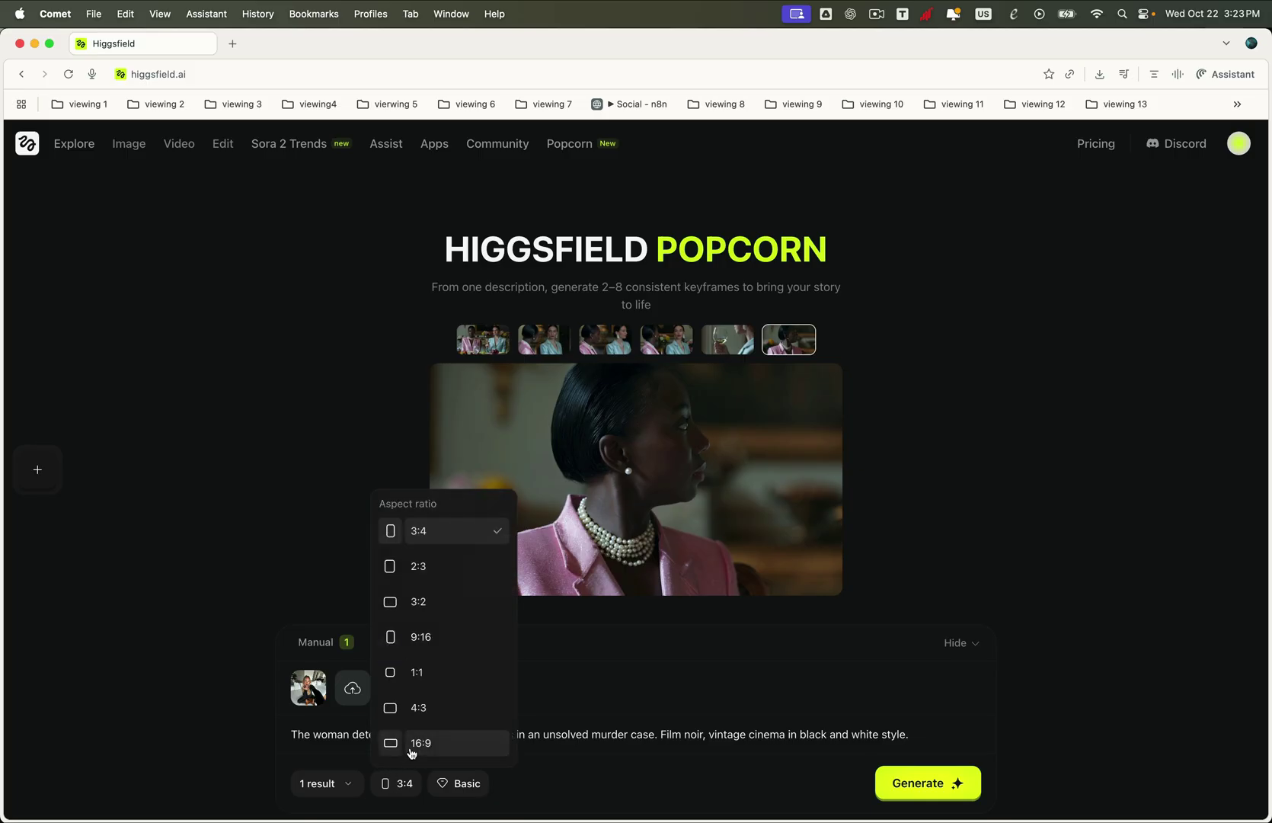
pyautogui.click(411, 752)
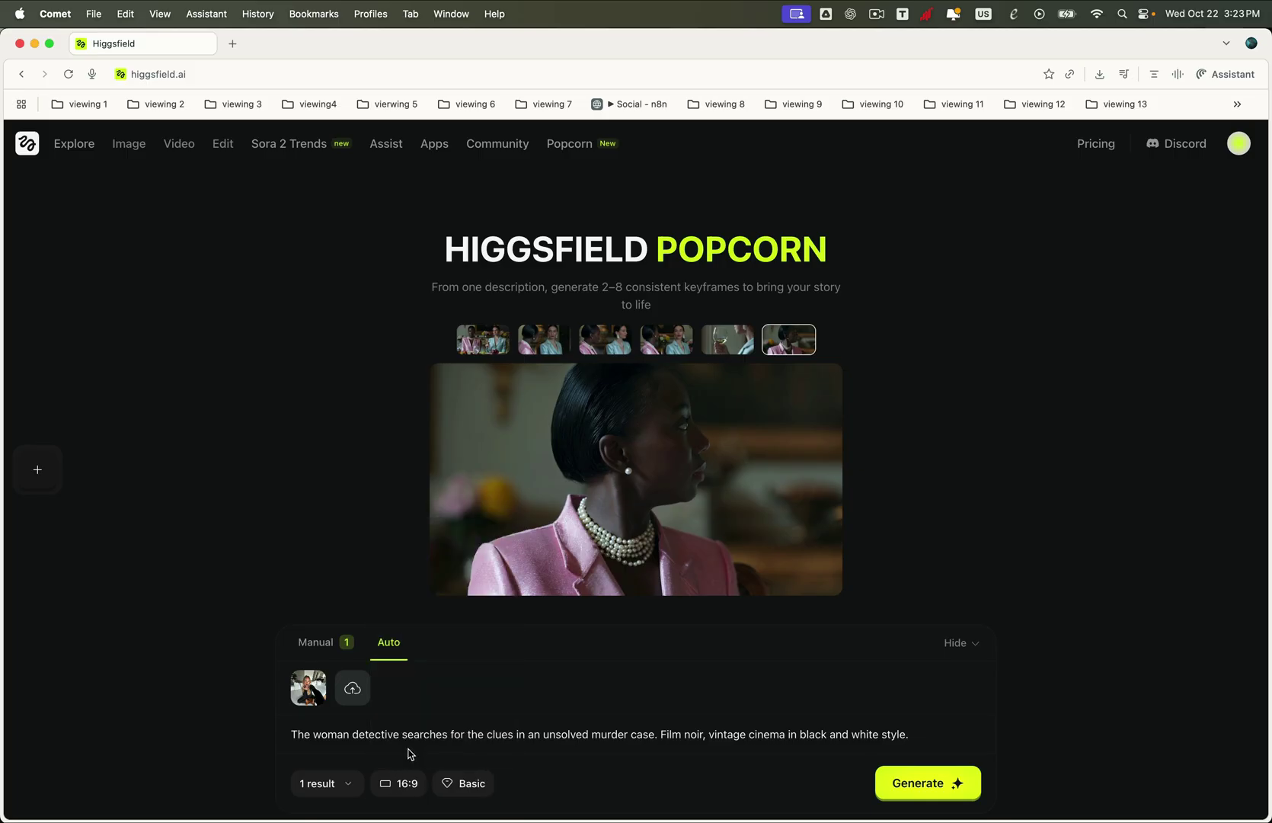
pyautogui.click(354, 785)
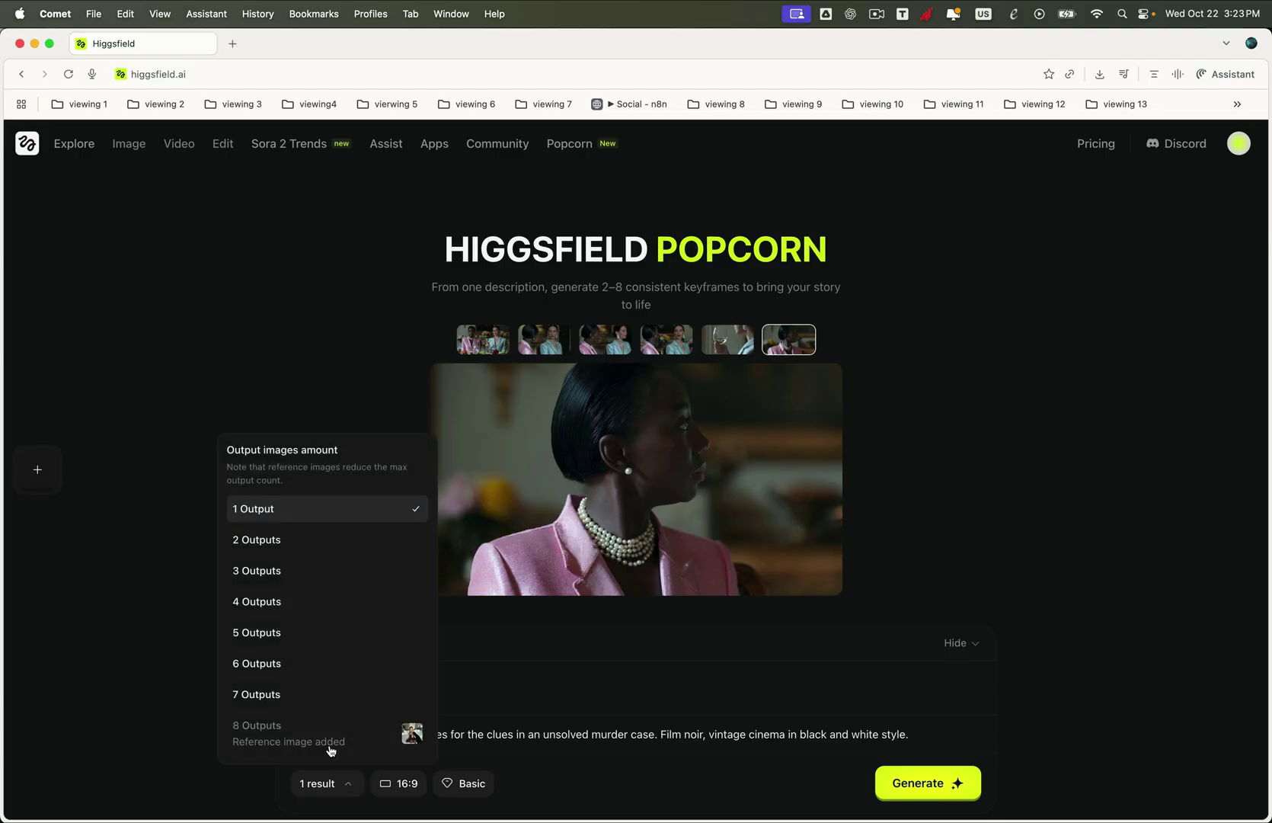
pyautogui.click(282, 634)
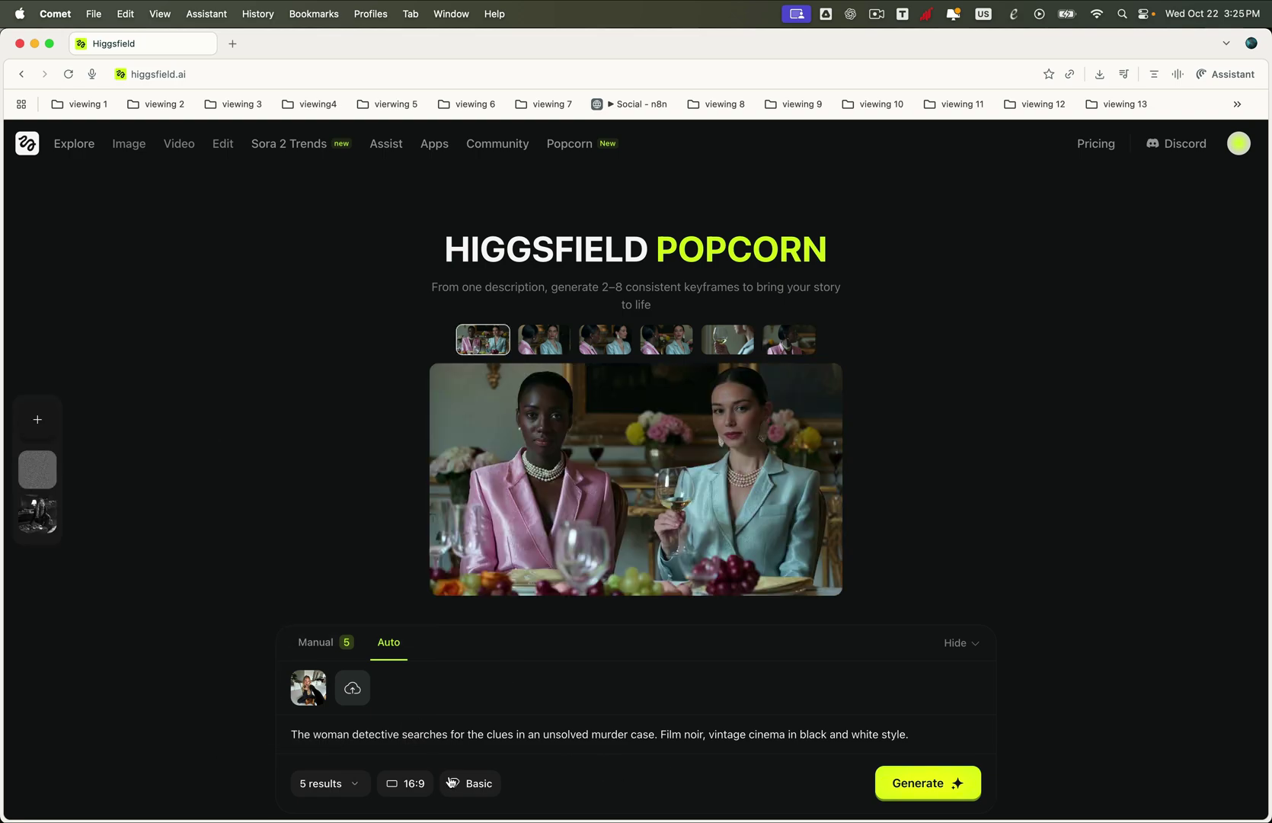
pyautogui.click(458, 785)
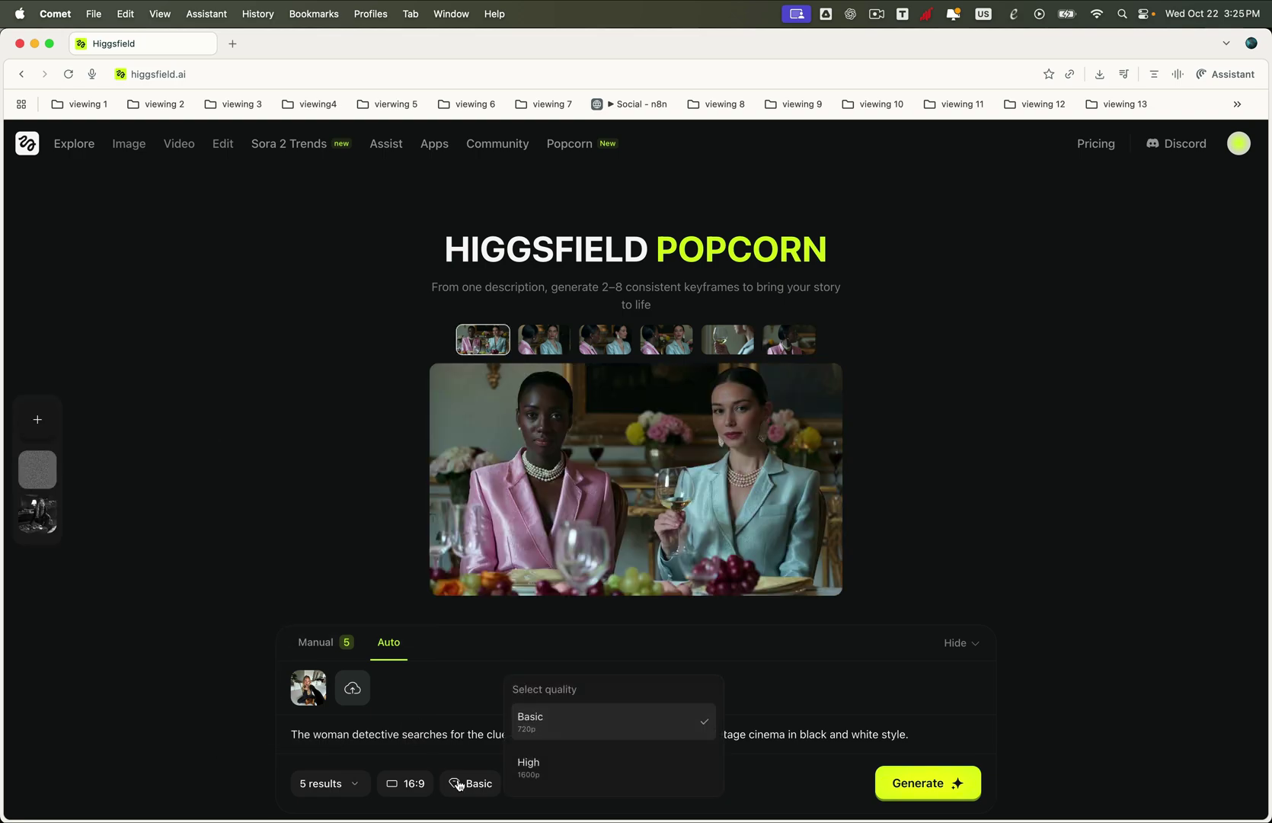
pyautogui.click(524, 767)
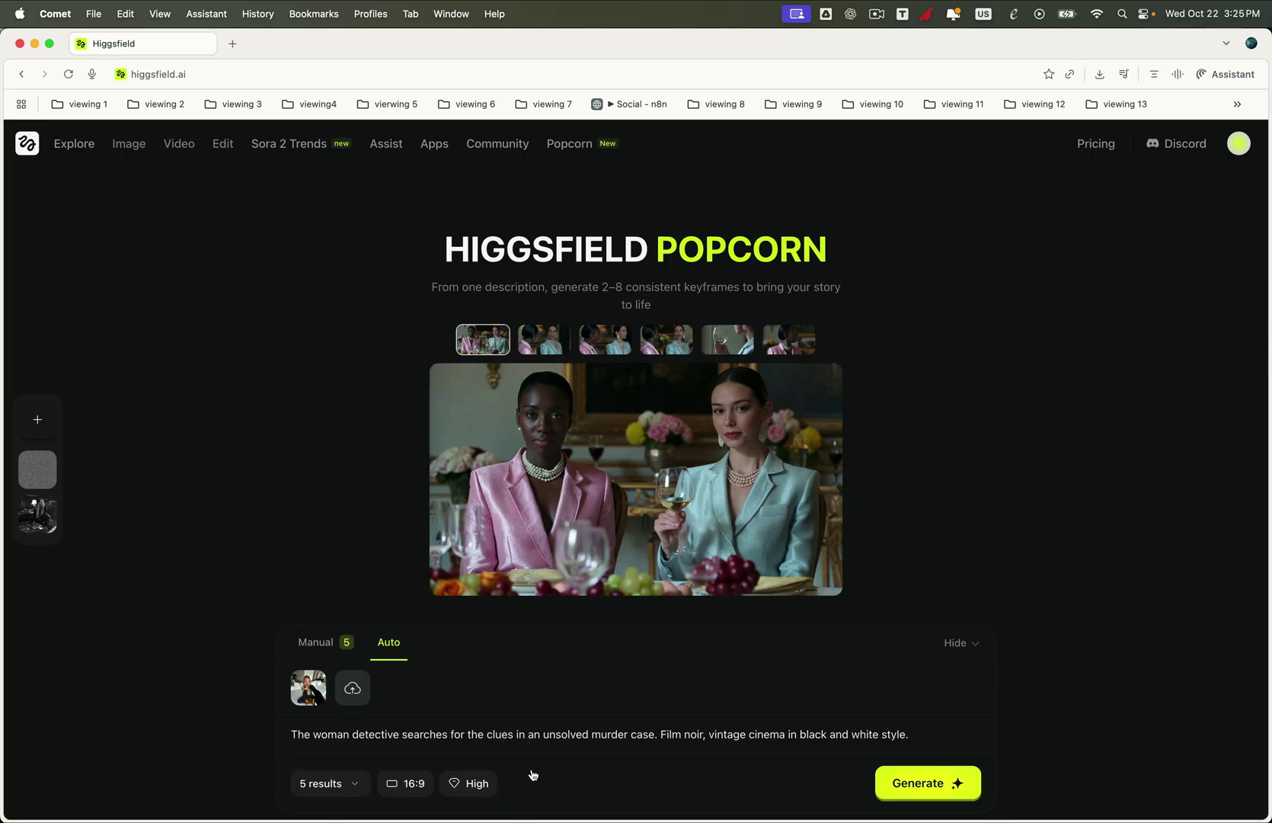
pyautogui.click(962, 789)
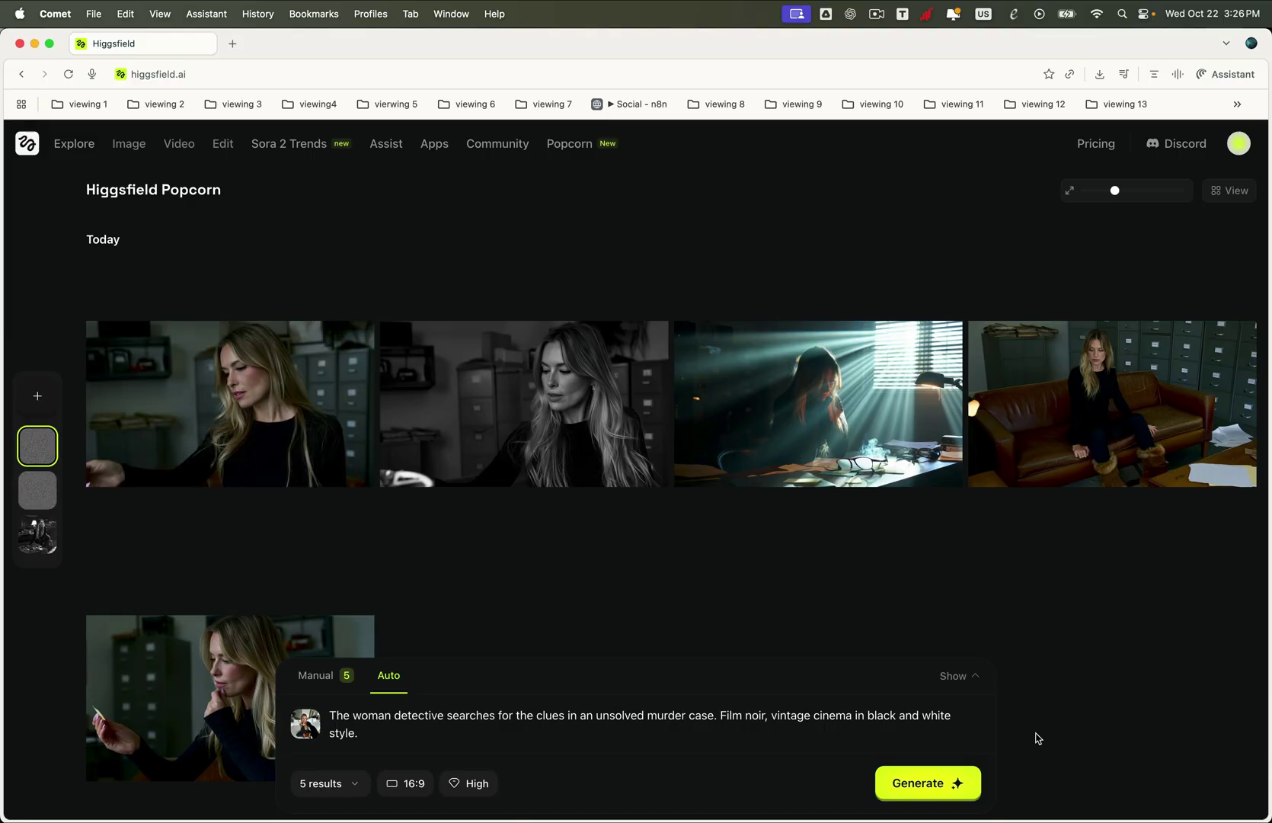
# - Enlarge the detective images in turn: first, black-and-white, sunlit desk, then the woman on the couch
pyautogui.click(311, 411)
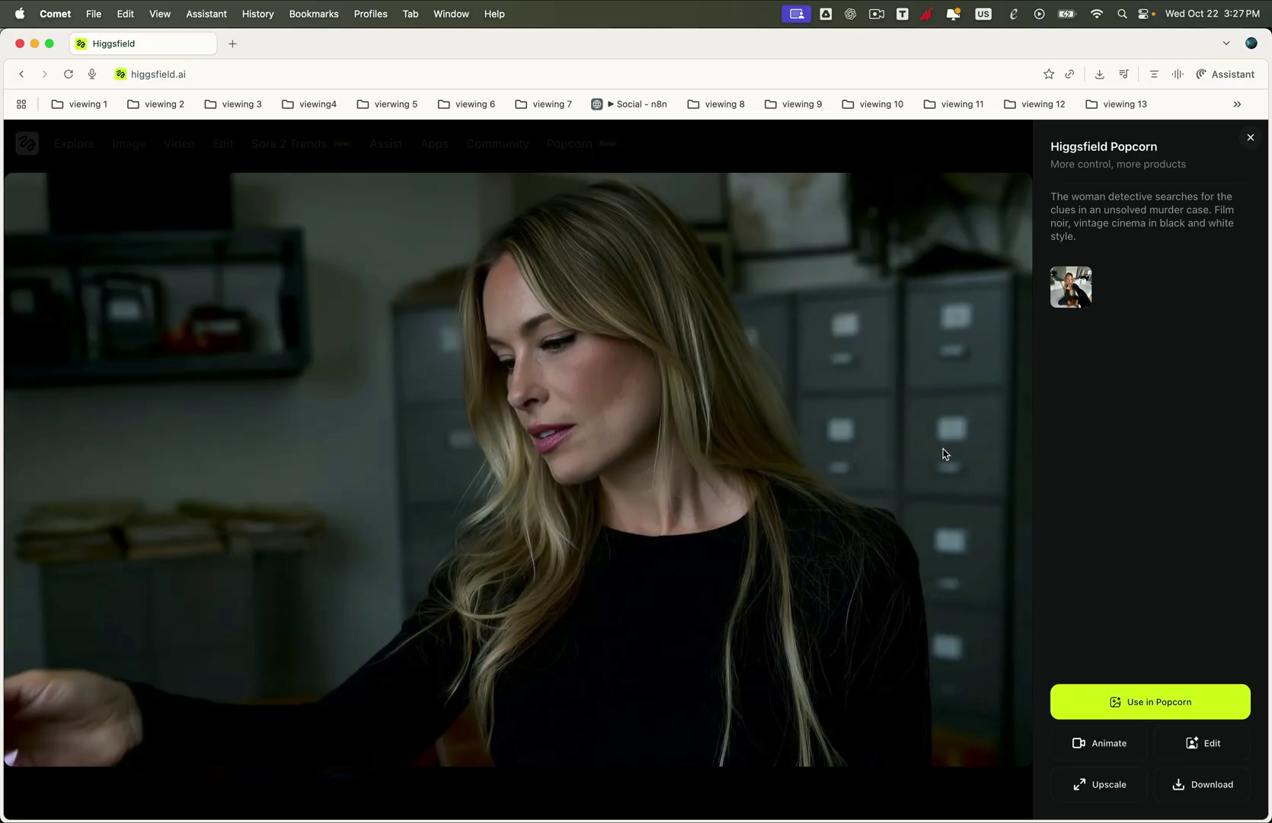
pyautogui.press('Escape')
pyautogui.click(640, 415)
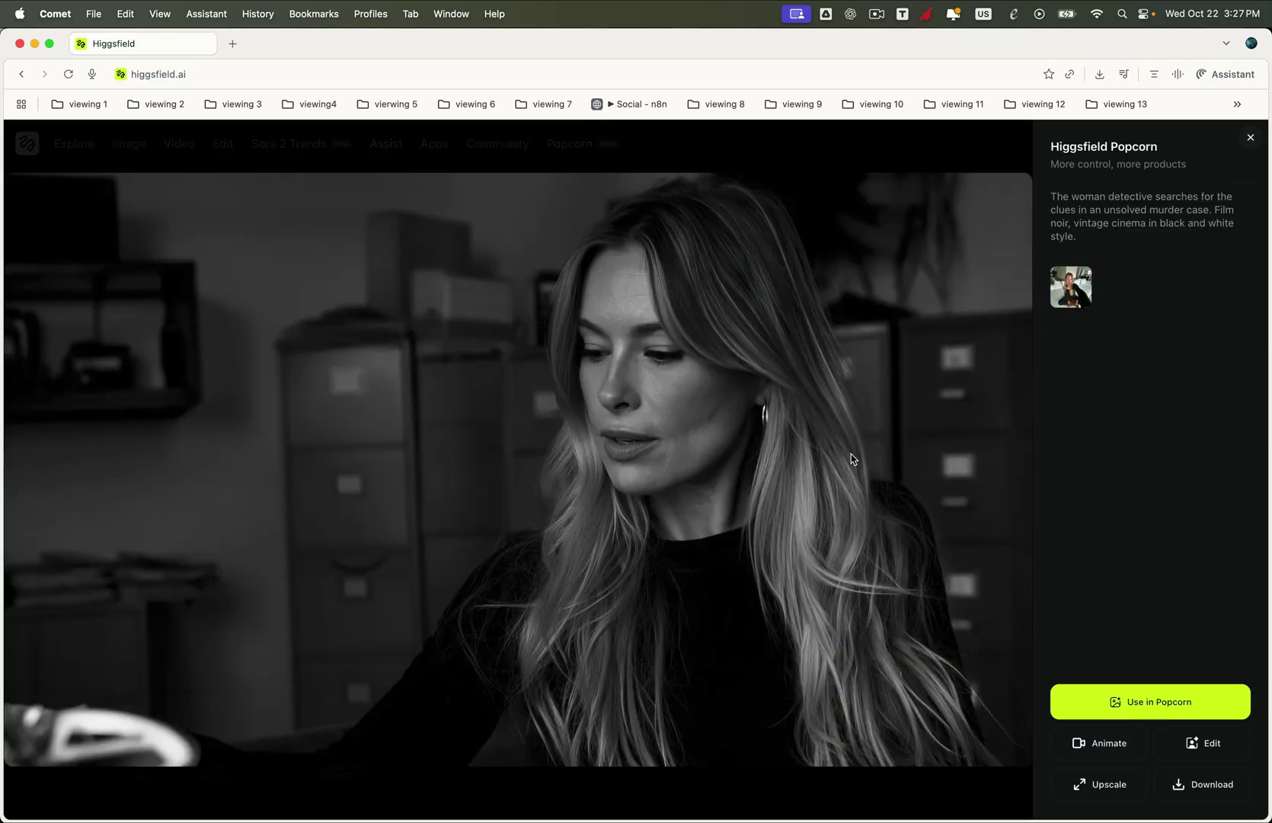
pyautogui.press('Escape')
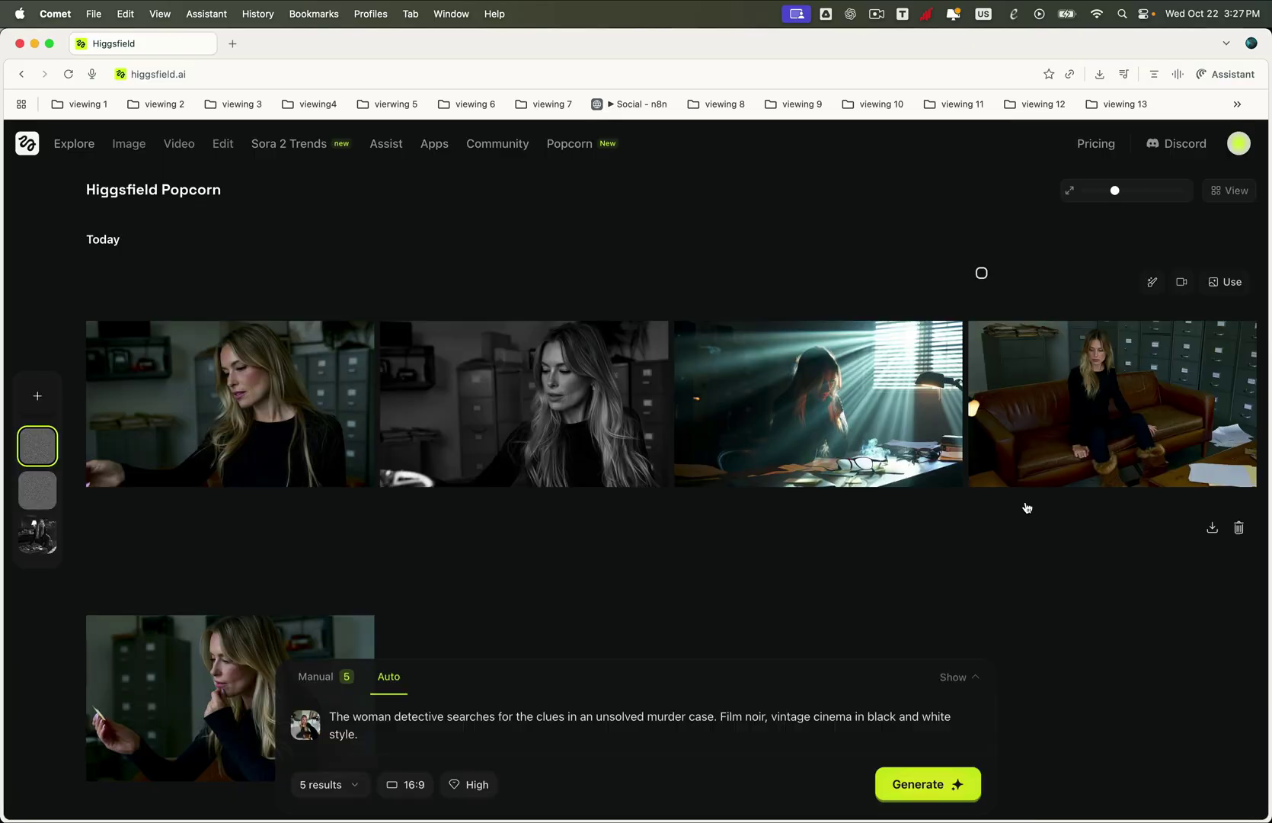
pyautogui.click(908, 429)
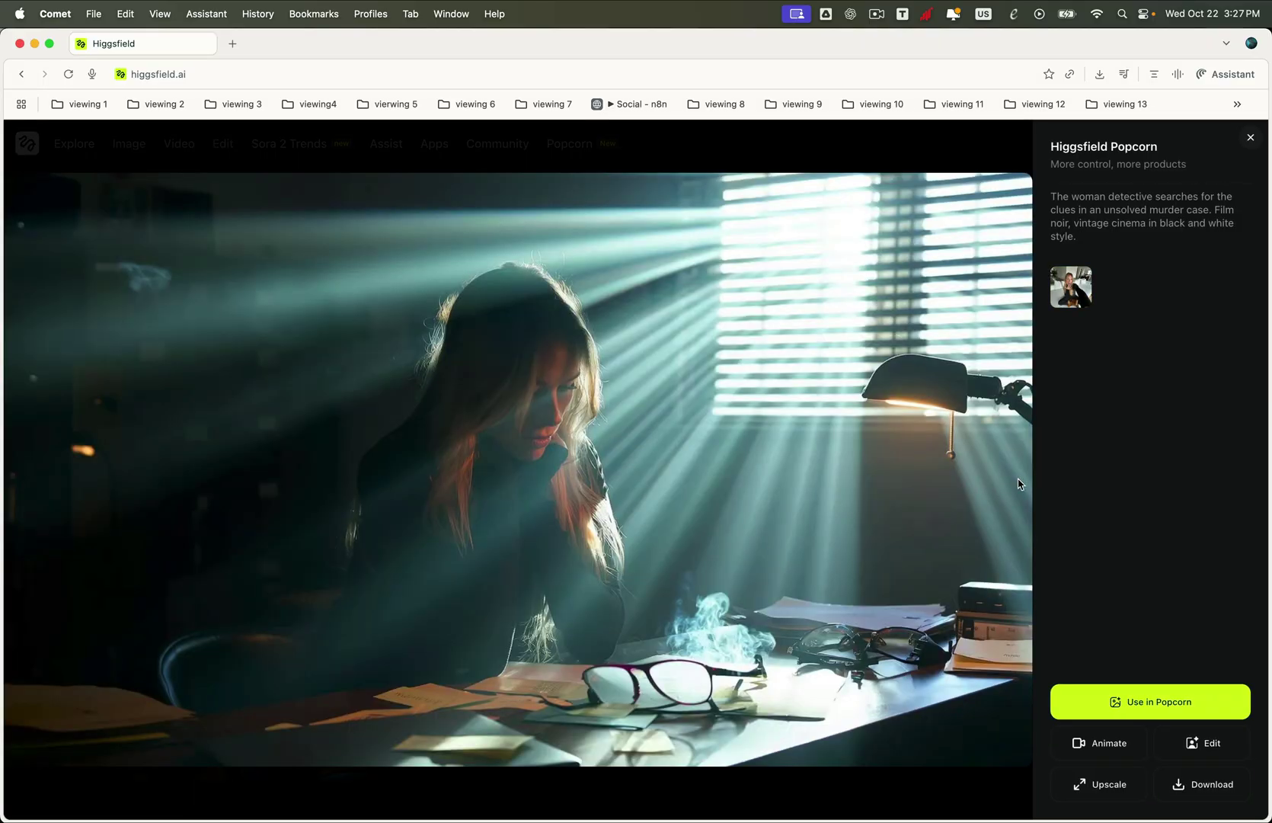
pyautogui.press('Escape')
pyautogui.click(1083, 459)
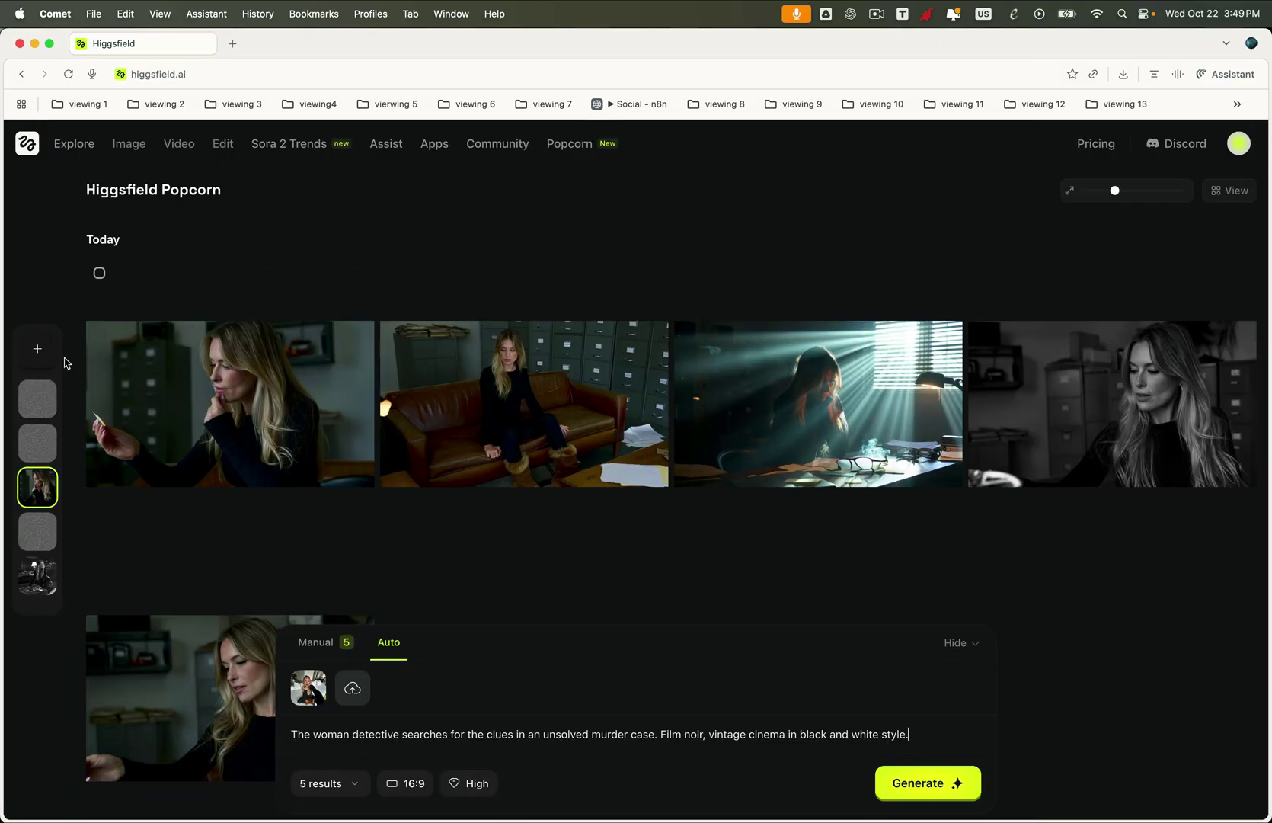
# - On a new board, swap the reference for a man.jpg and paste the man-and-dragon story prompt
pyautogui.click(43, 355)
pyautogui.click(322, 673)
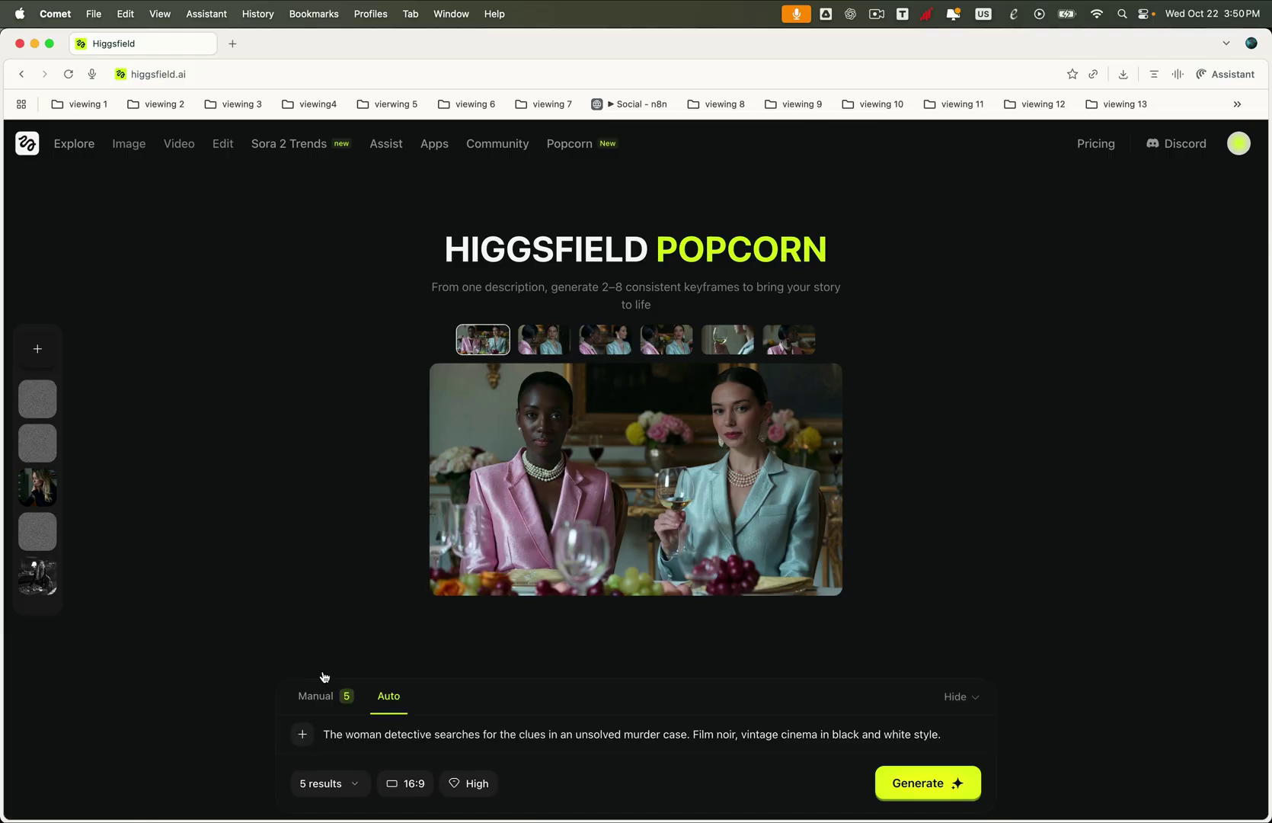
pyautogui.click(302, 733)
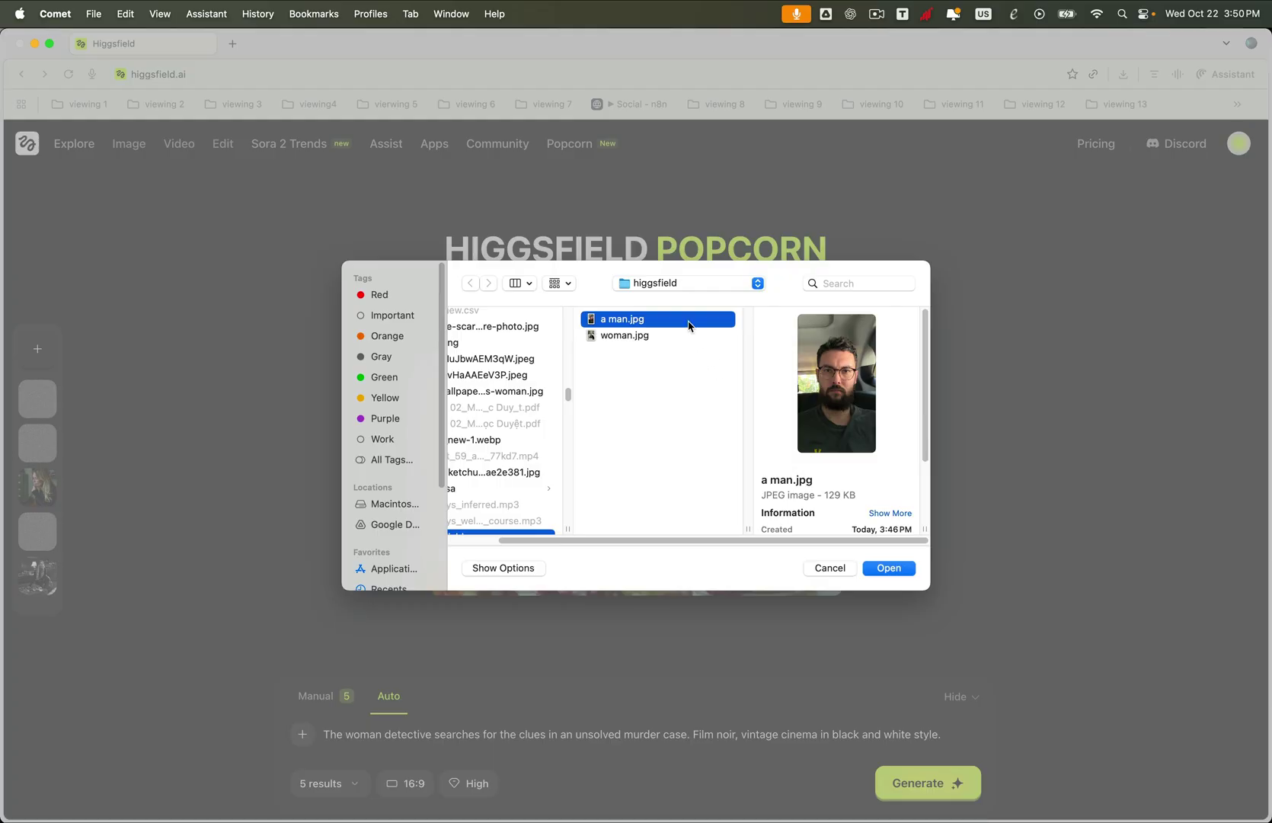
pyautogui.doubleClick(690, 328)
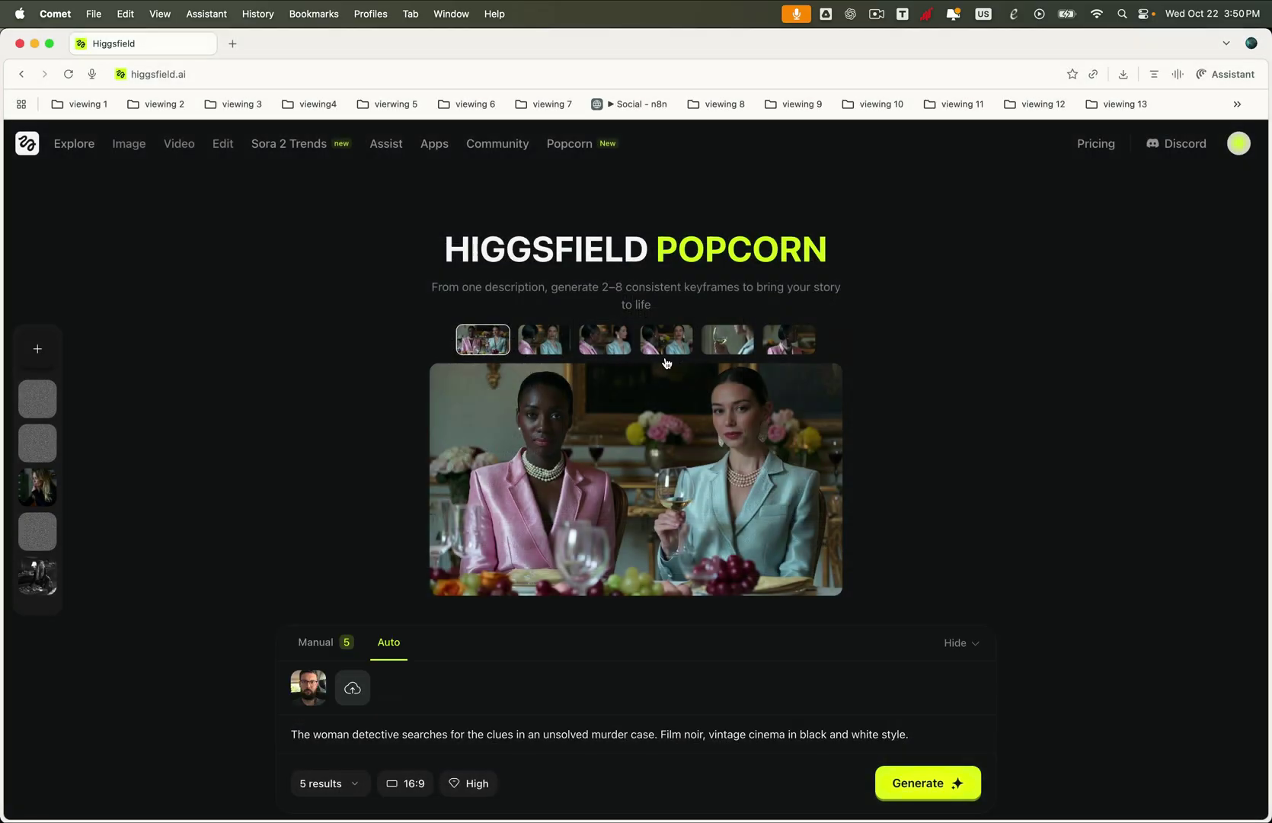
pyautogui.tripleClick(543, 735)
pyautogui.write('The man looks for a dragon. Walking through the forest, he finds and fights the dragon from the cave, in Ghibli style, medieval age.')
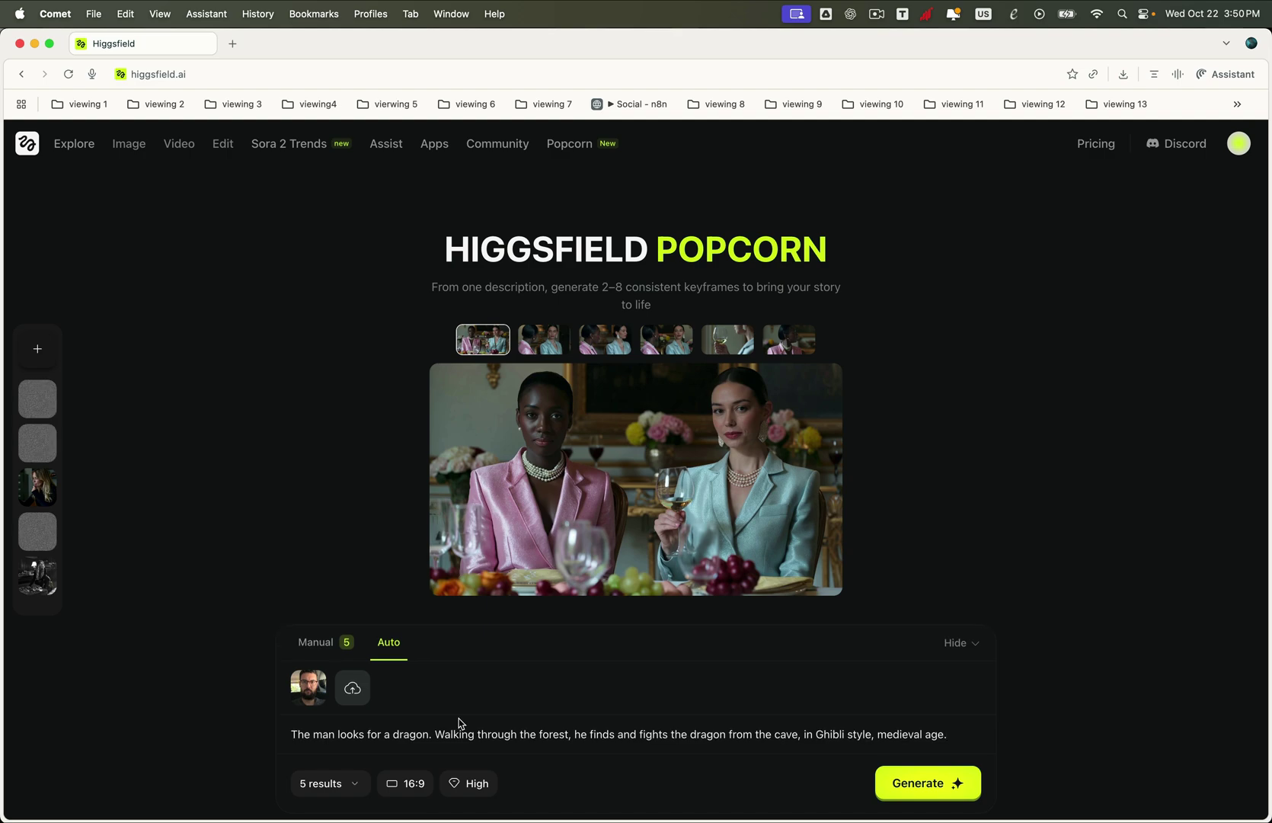
# - Generate 7 images at 9:16 aspect ratio
pyautogui.click(358, 785)
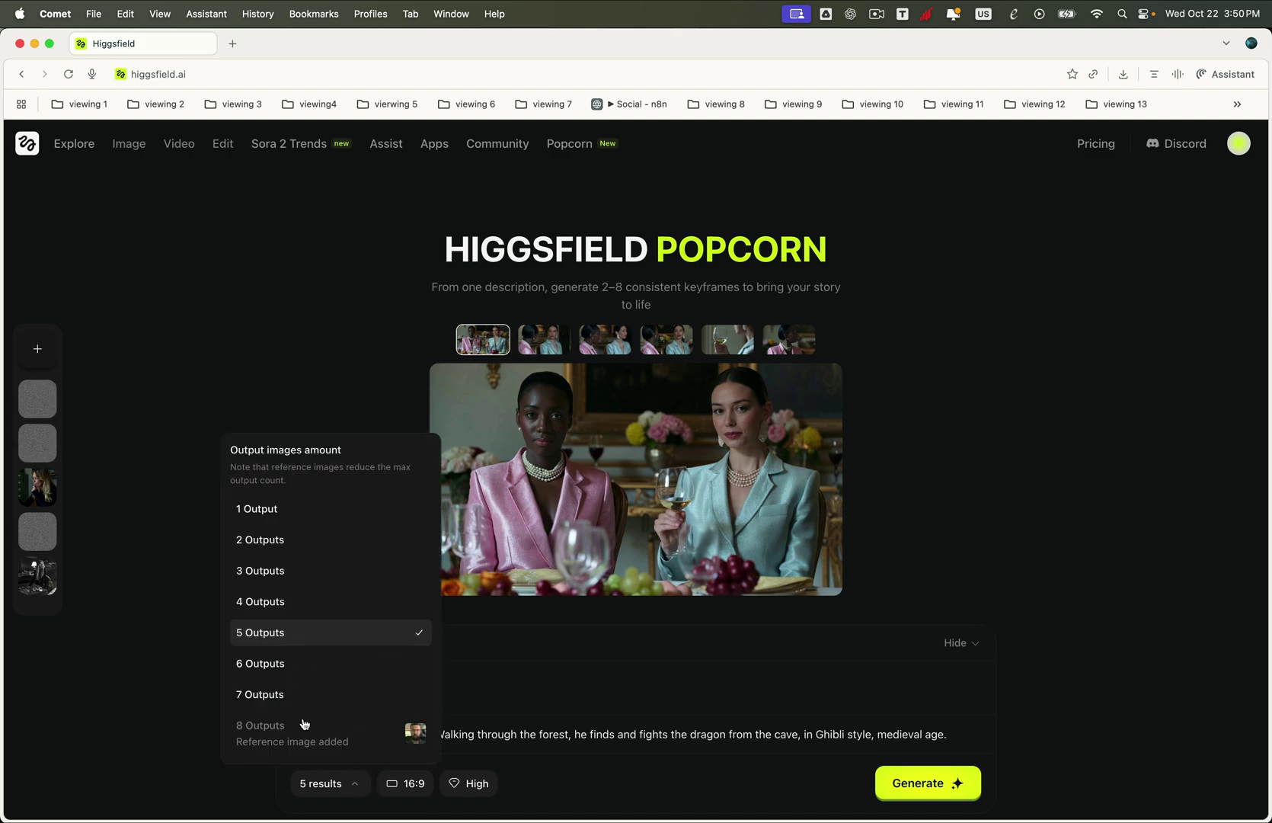
pyautogui.click(266, 698)
pyautogui.click(419, 792)
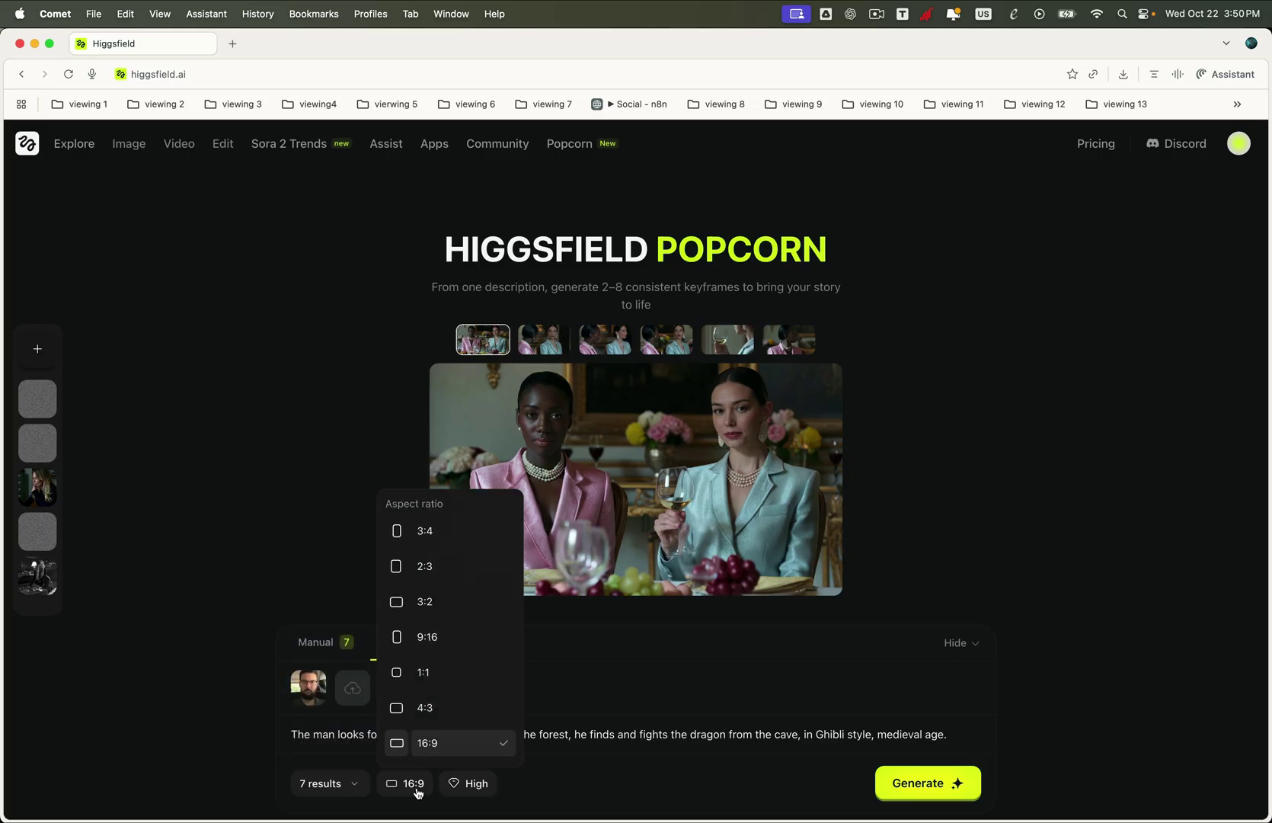
pyautogui.click(431, 642)
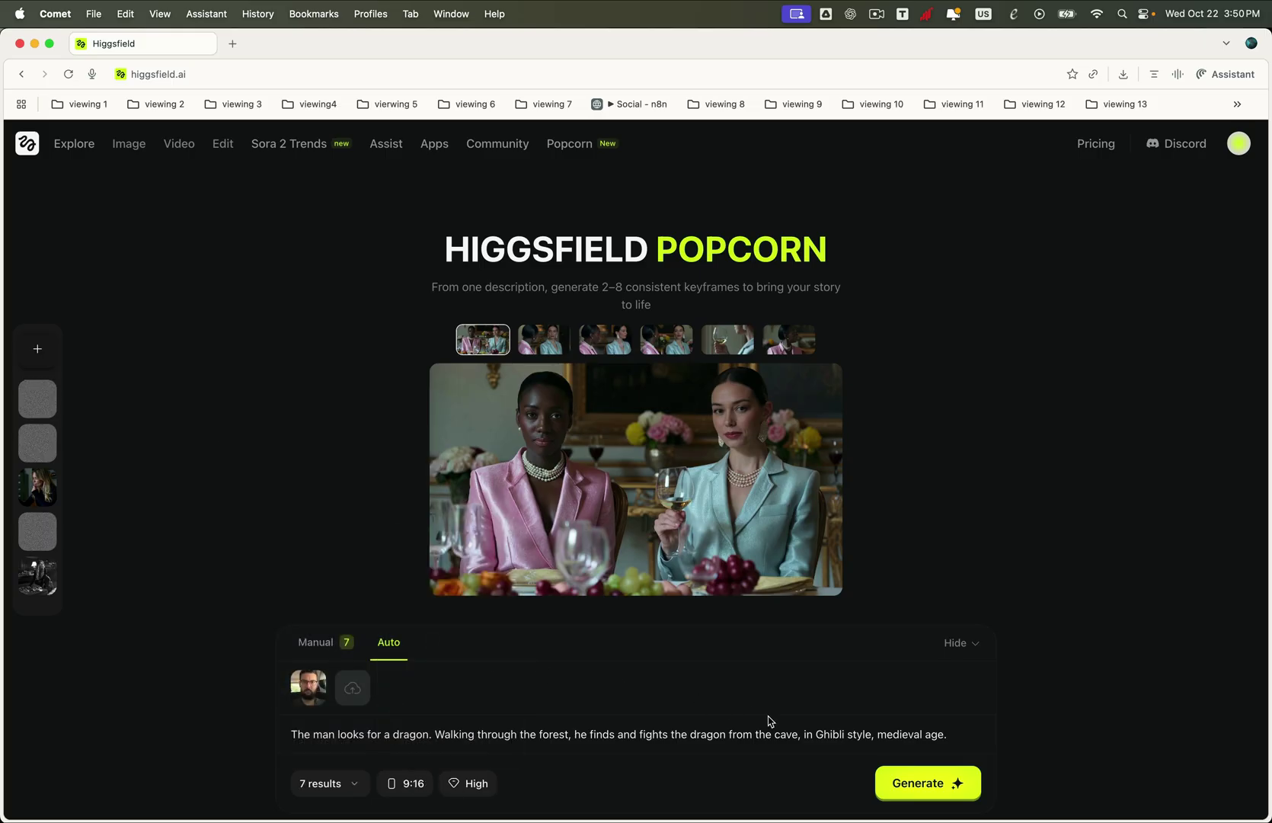
pyautogui.click(905, 785)
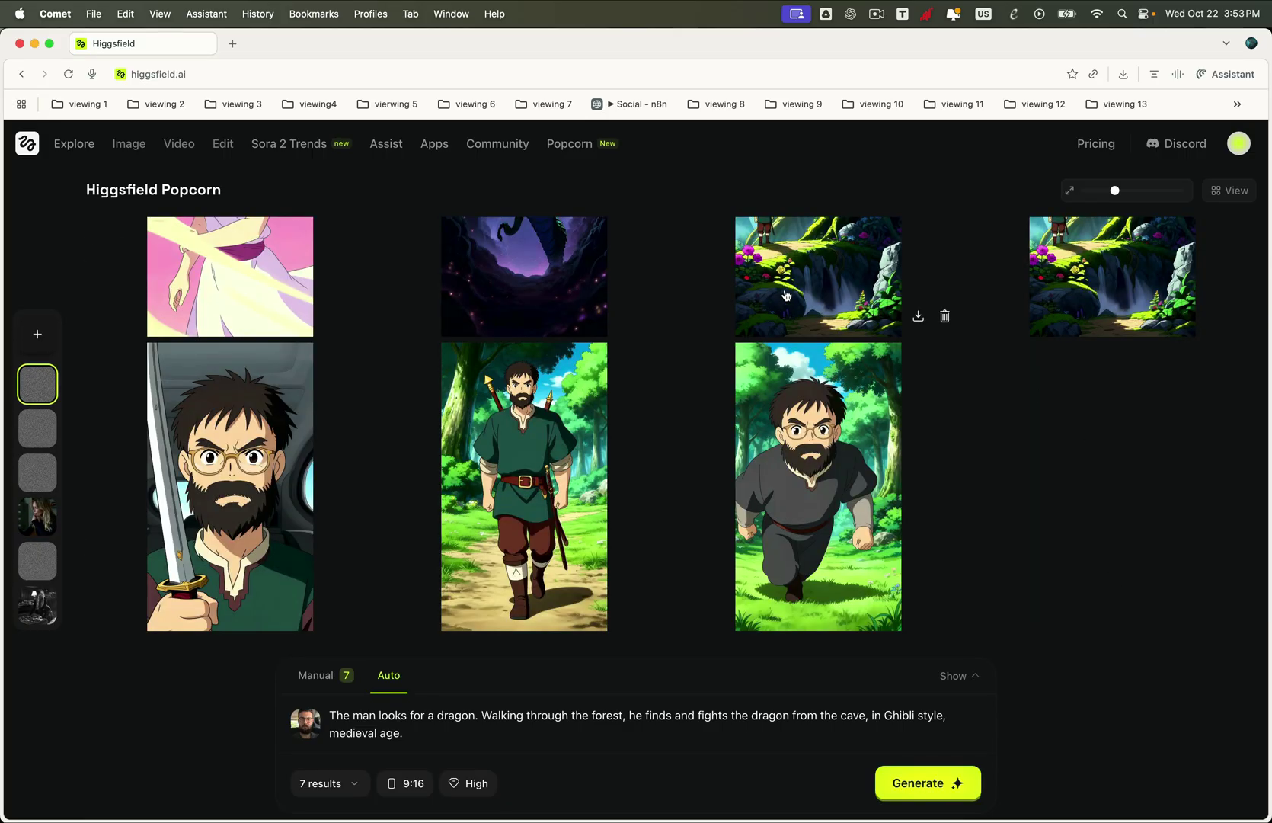
pyautogui.click(824, 276)
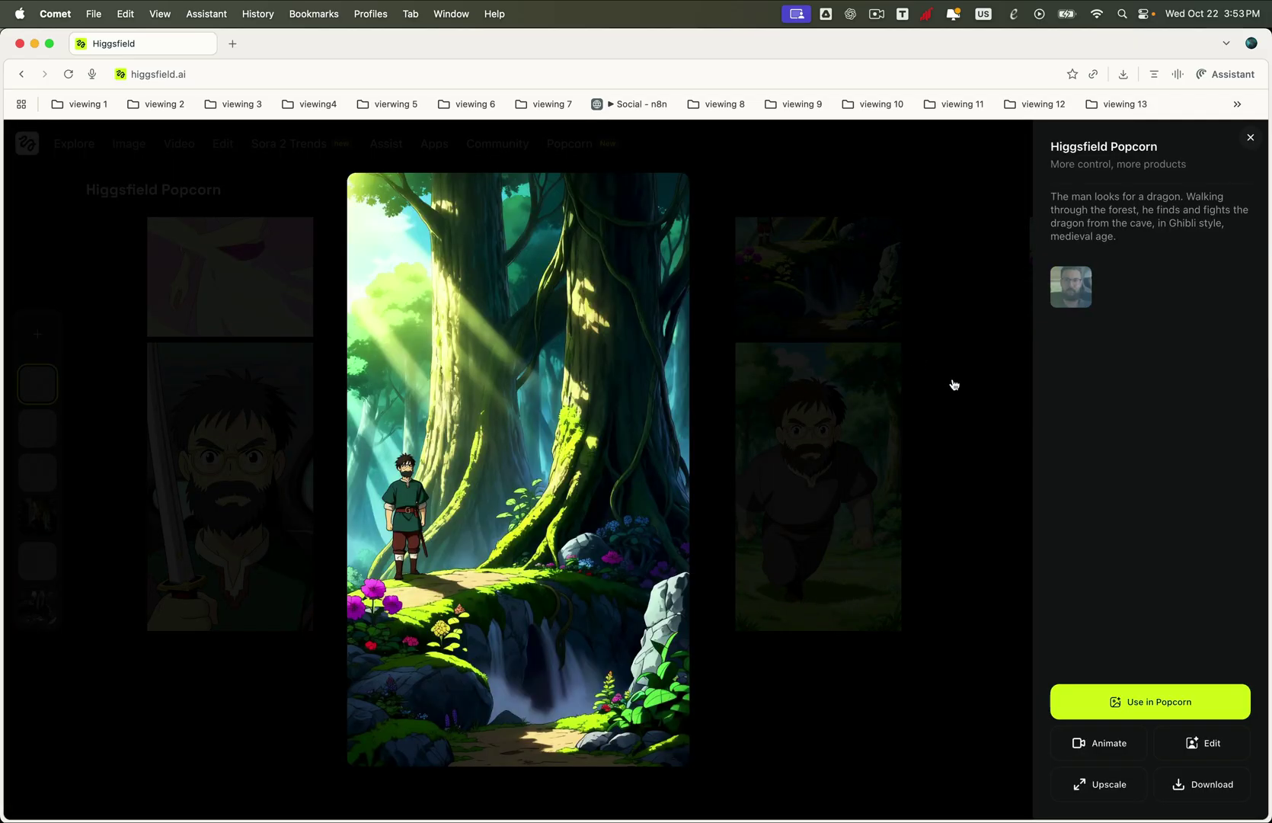
pyautogui.click(940, 255)
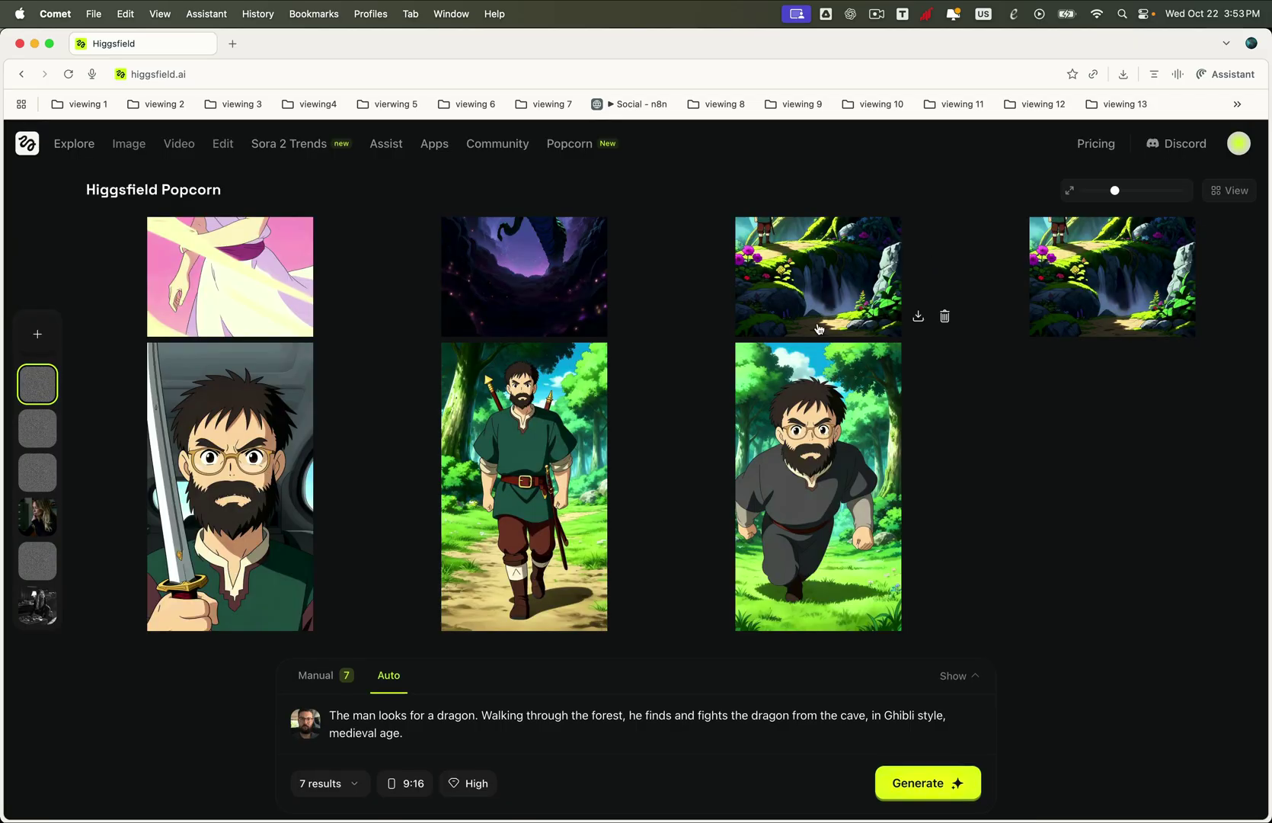
pyautogui.click(229, 472)
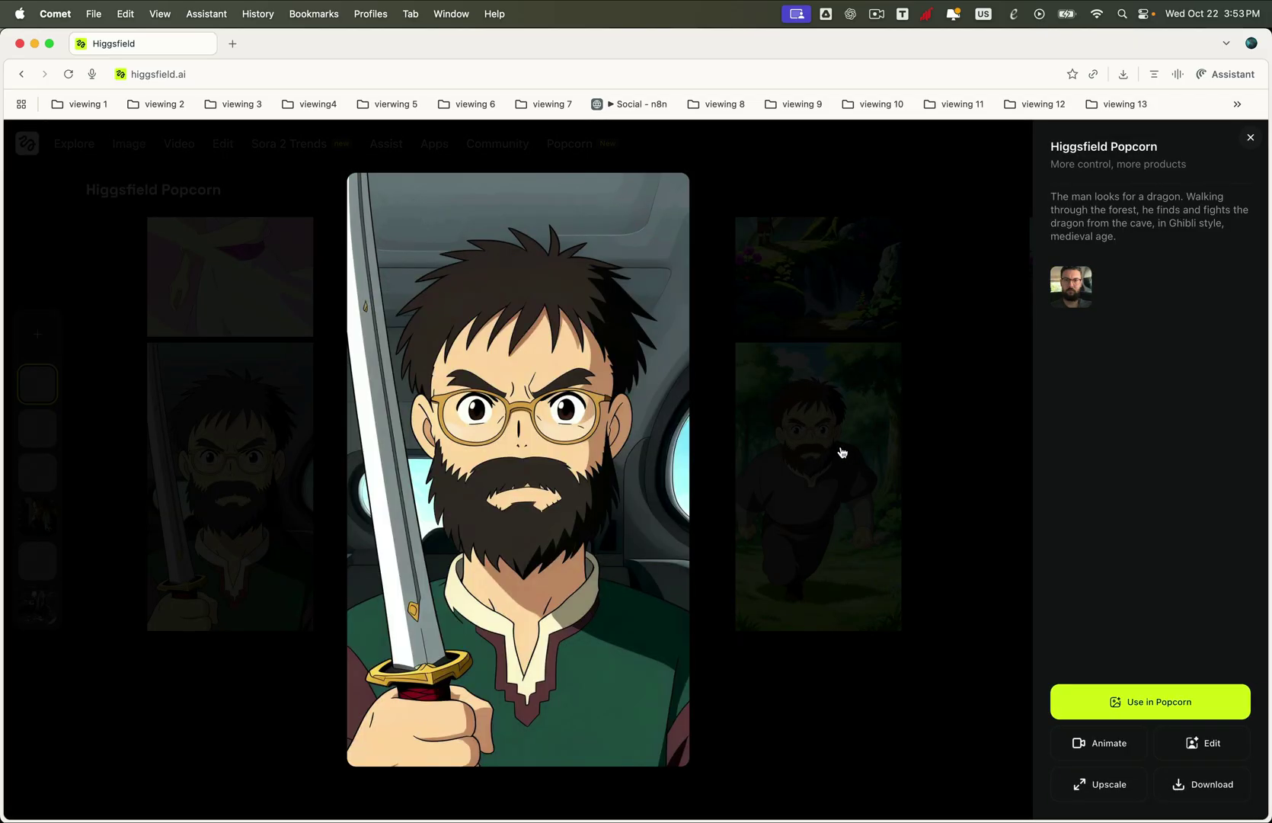
pyautogui.click(692, 356)
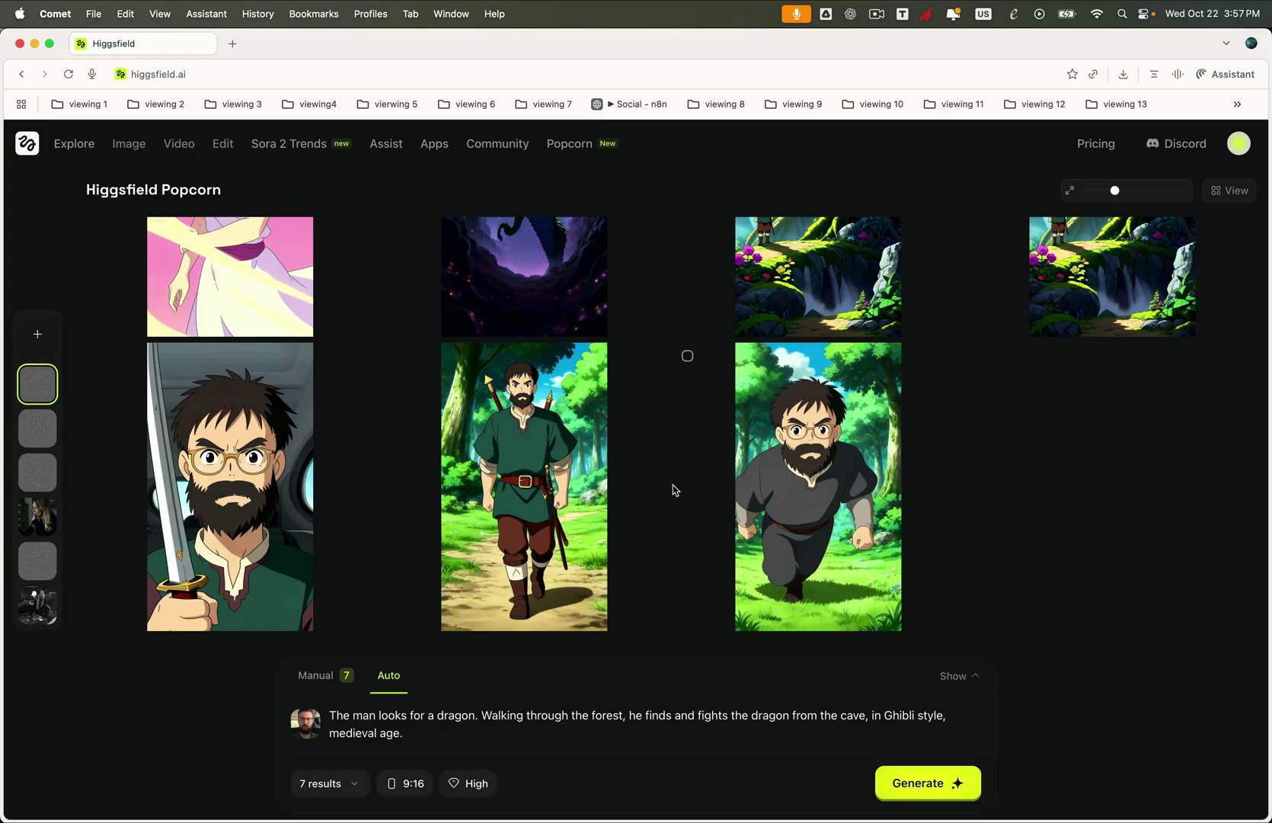
# - On a new board, replace the man's photo with a girl.png and iphone 17.jpg references
pyautogui.click(36, 334)
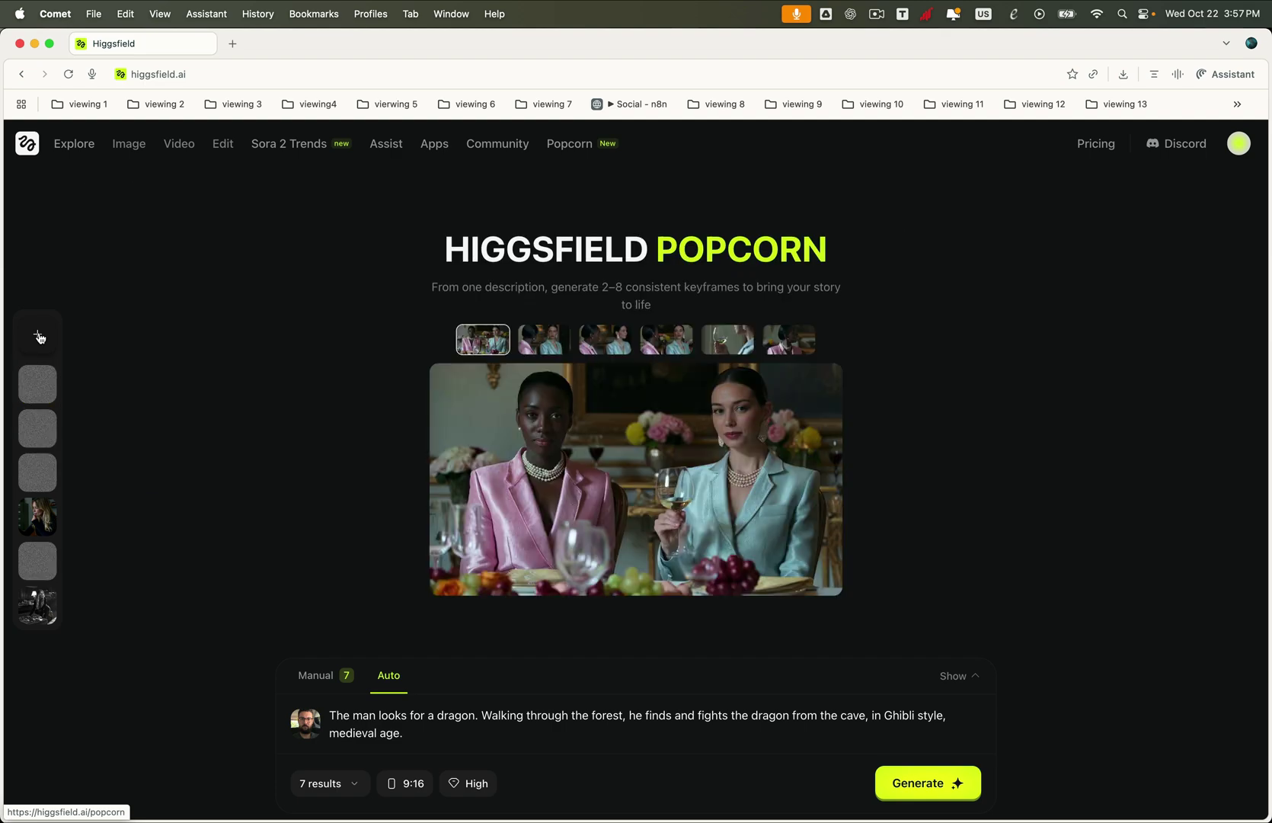
pyautogui.click(315, 730)
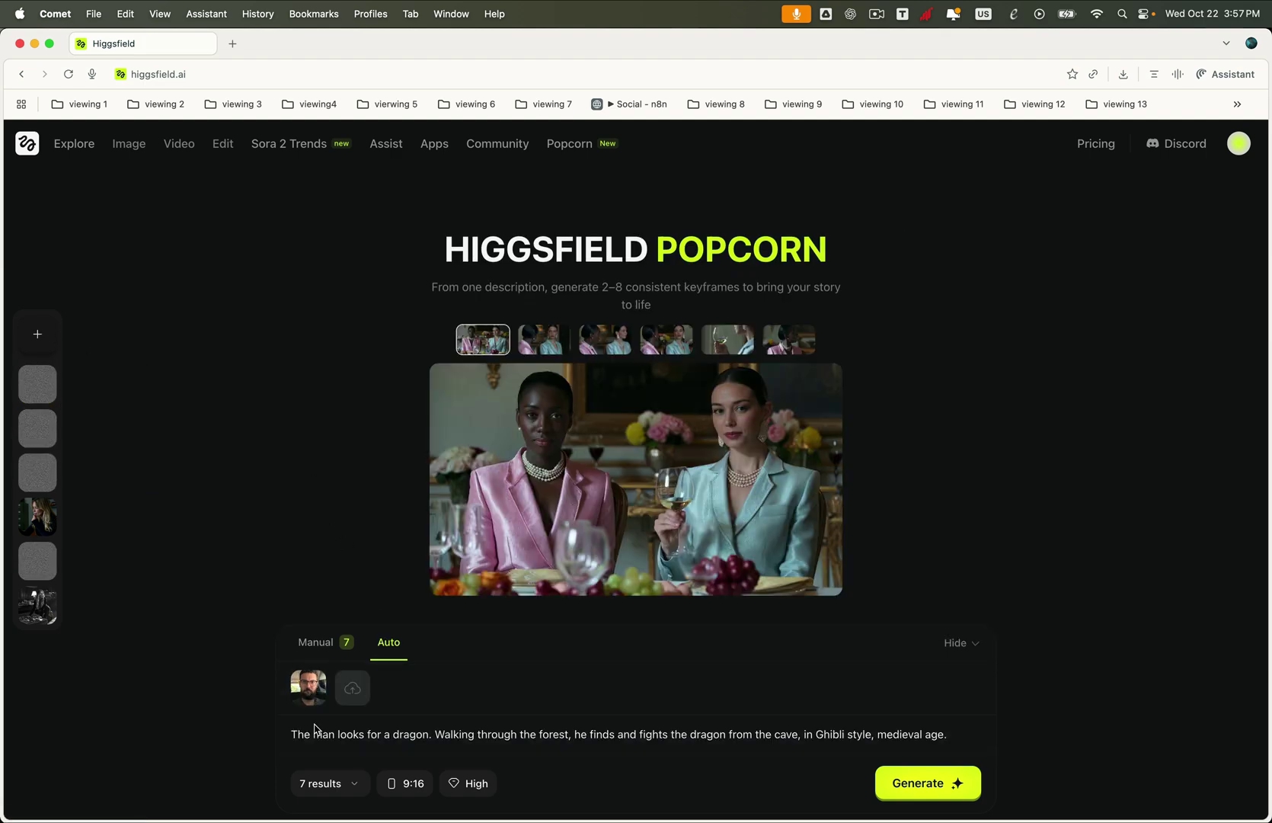
pyautogui.click(325, 676)
pyautogui.click(304, 734)
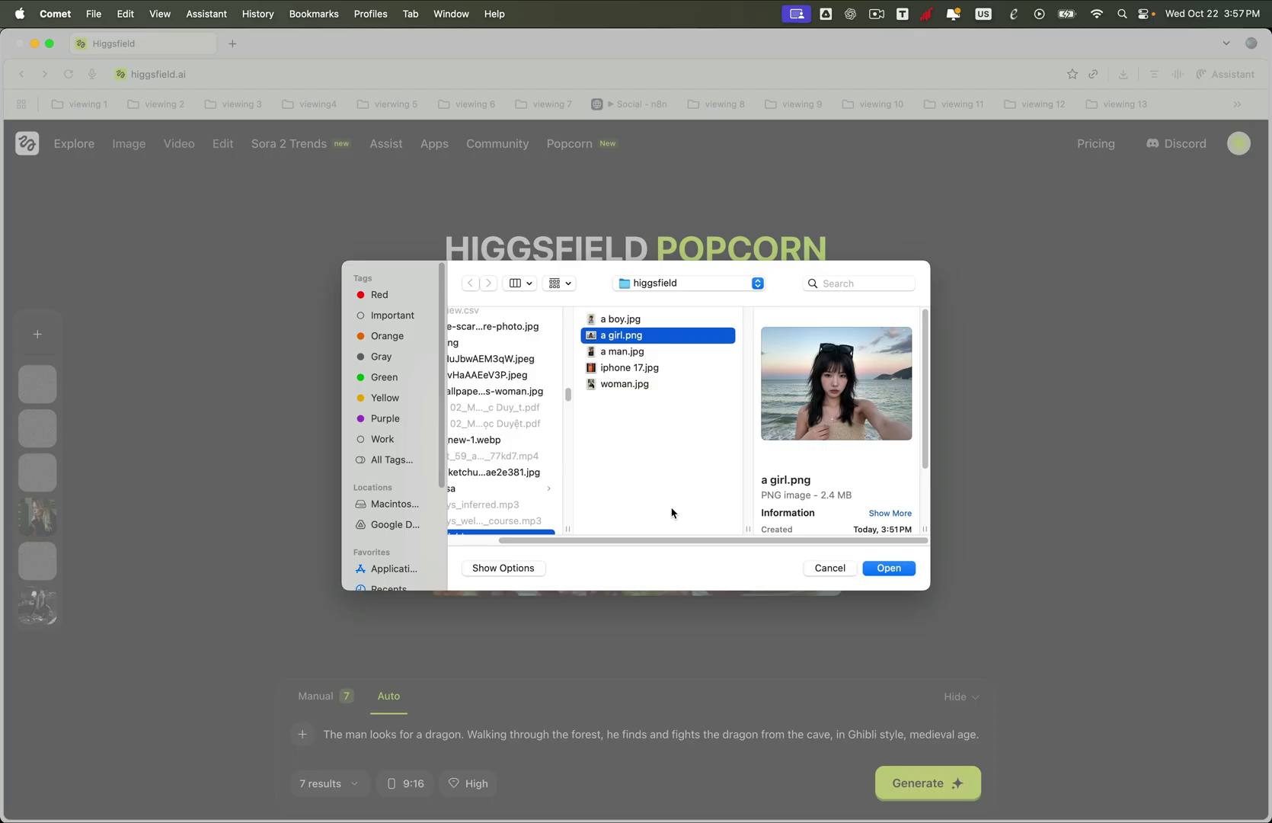
pyautogui.keyDown('super'); pyautogui.click(640, 368); pyautogui.keyUp('super')
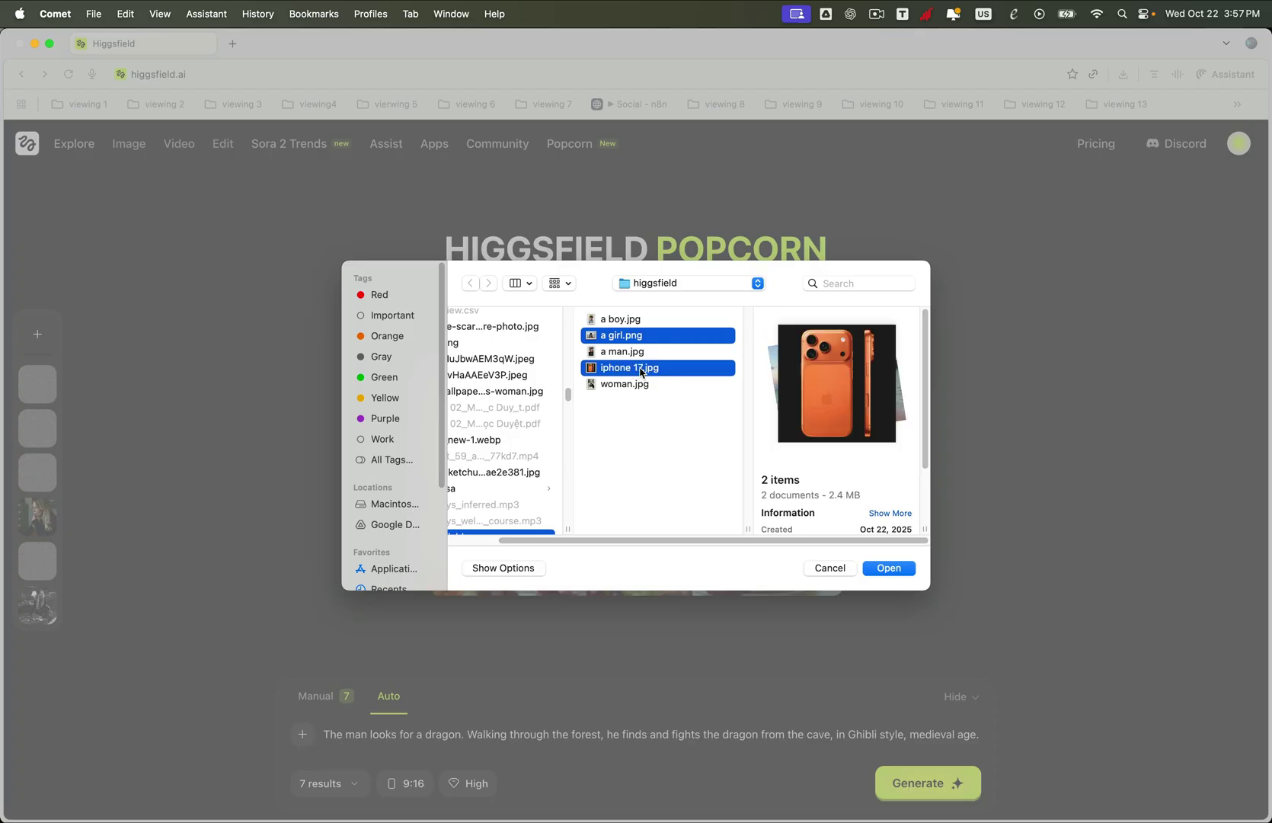
pyautogui.click(884, 570)
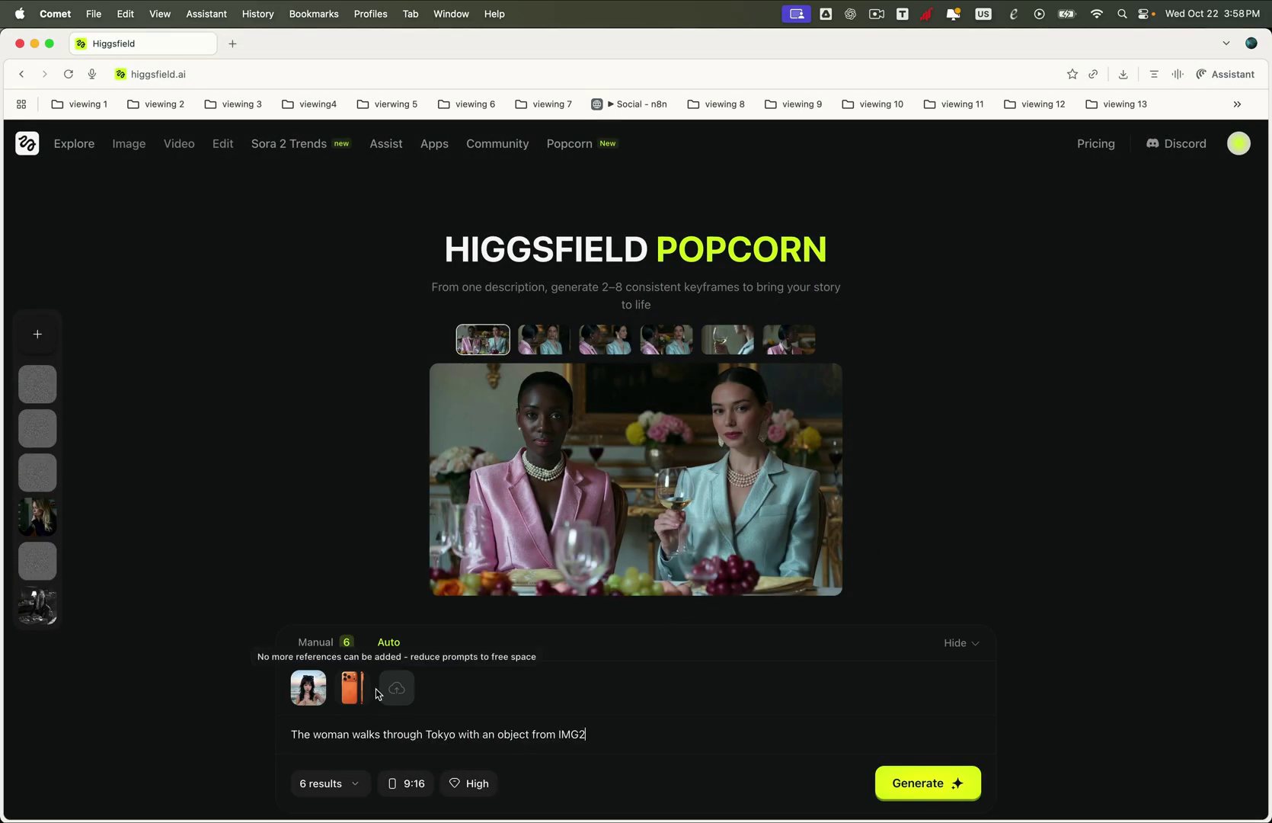
# - Generate 4 Tokyo images at 4:3 aspect ratio
pyautogui.click(342, 785)
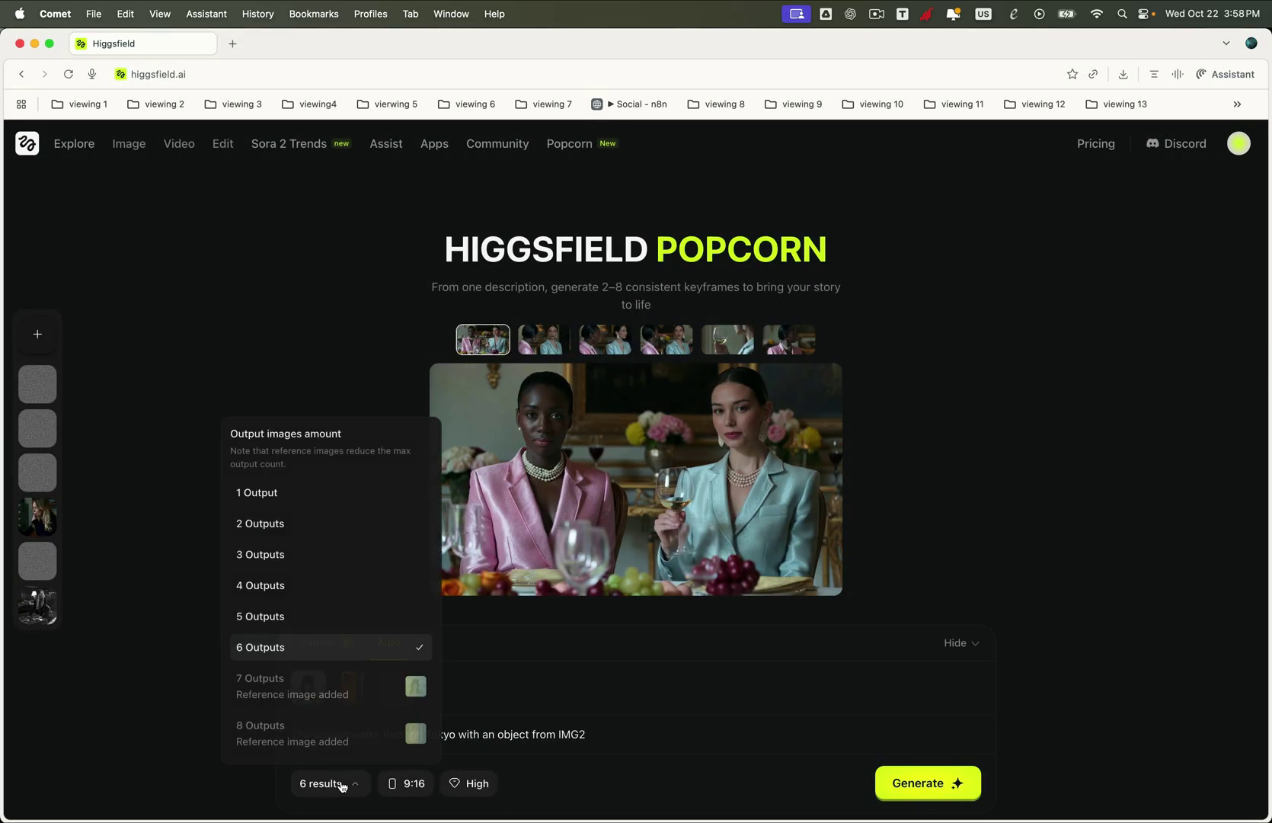
pyautogui.click(275, 596)
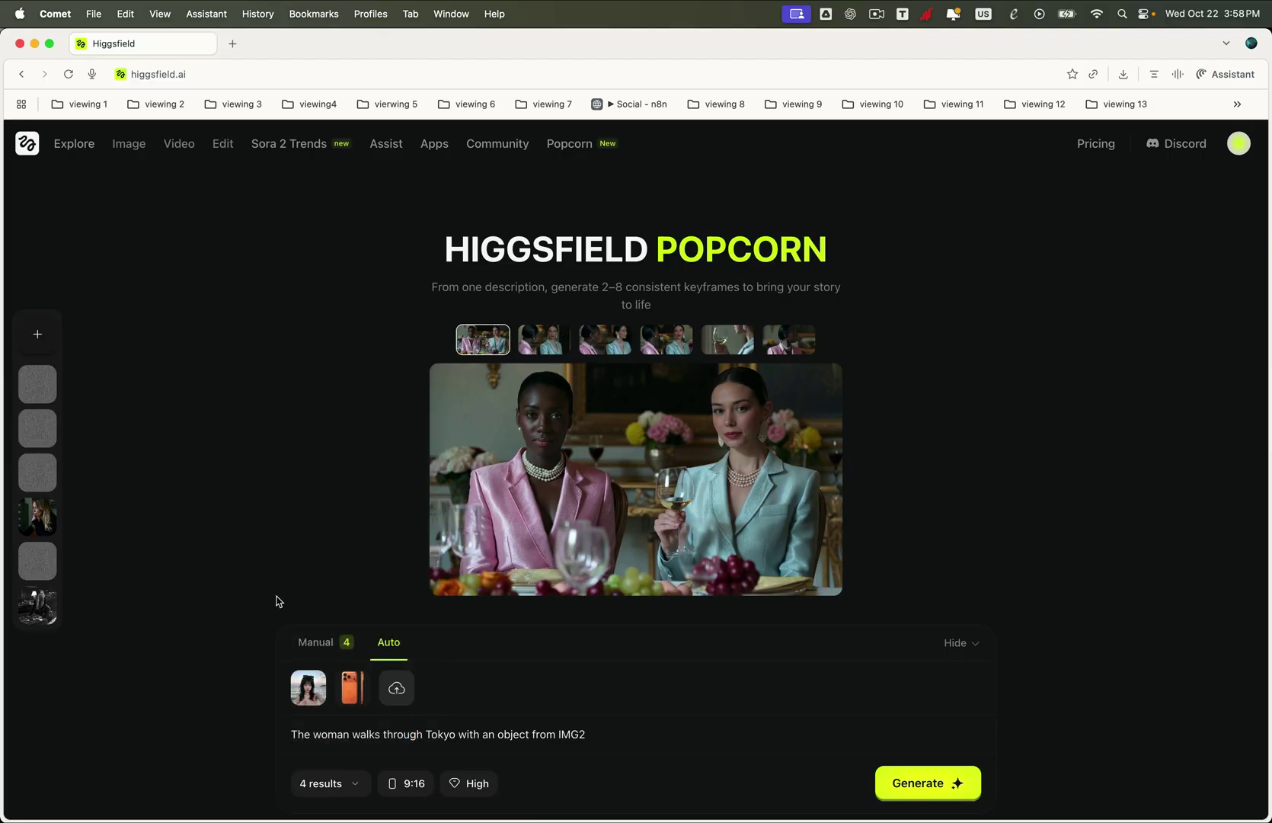
pyautogui.click(410, 785)
pyautogui.click(444, 721)
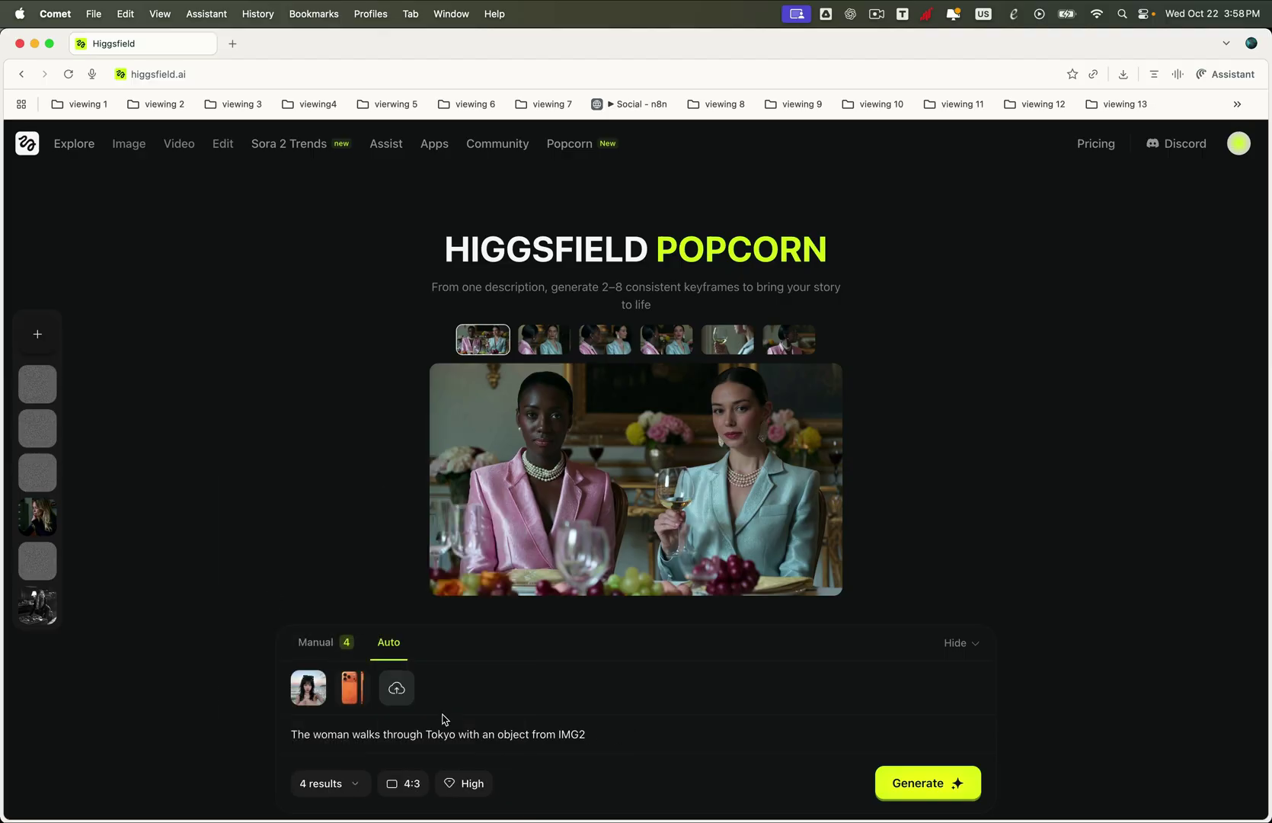
pyautogui.click(914, 781)
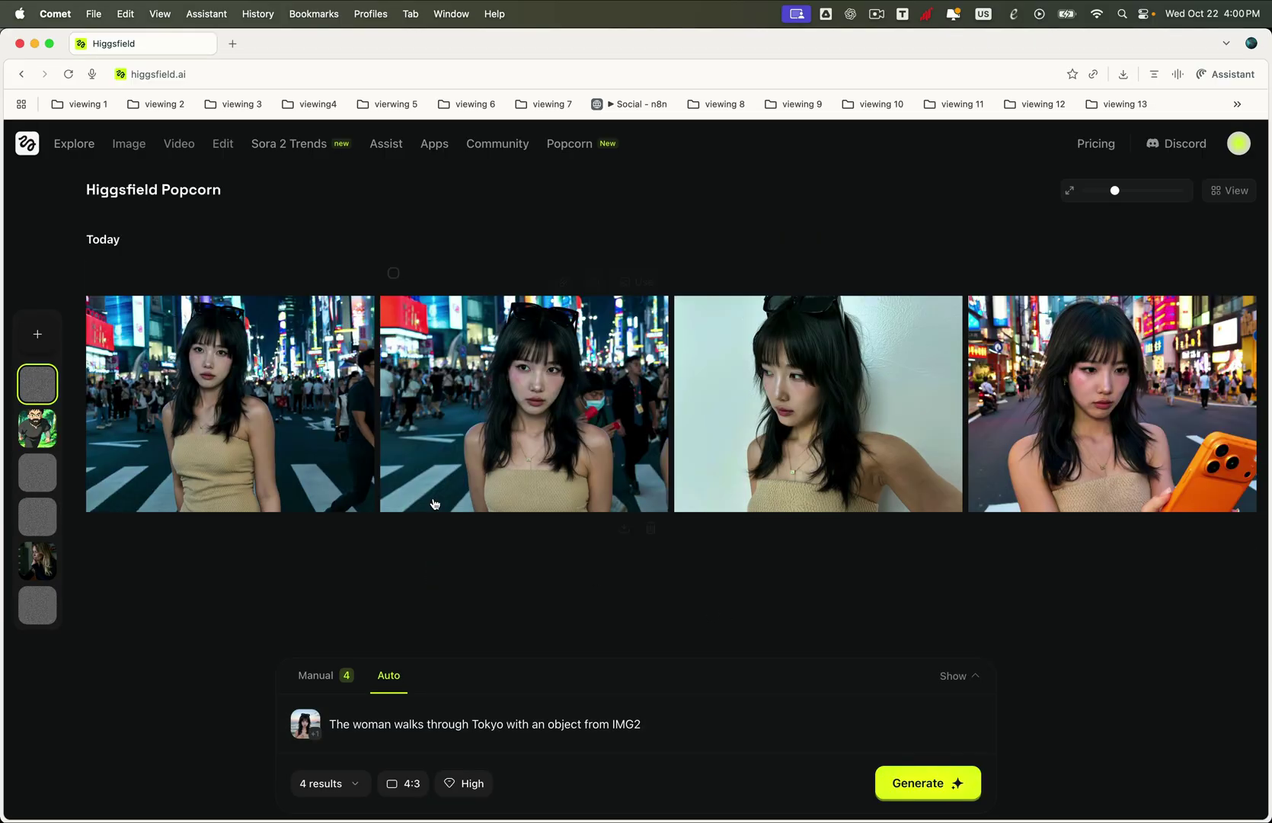
pyautogui.click(299, 446)
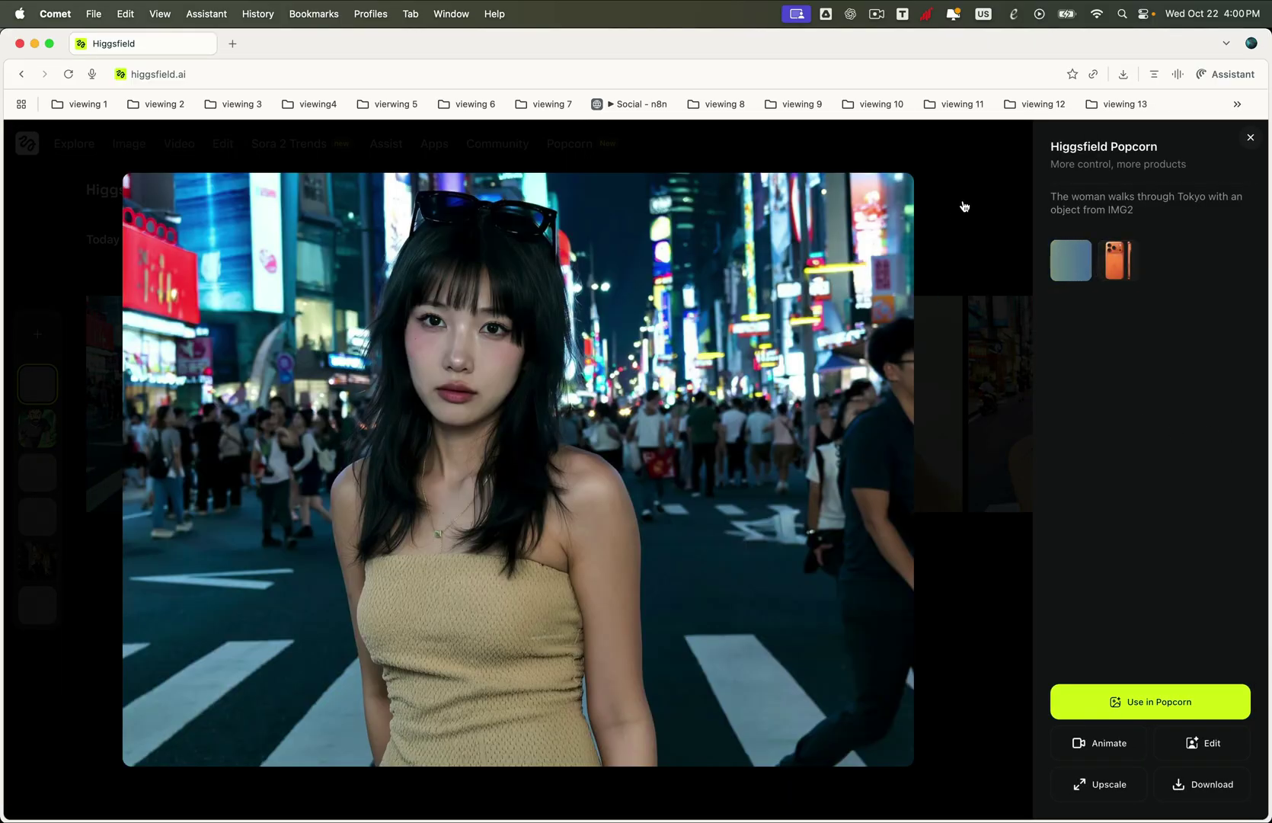
pyautogui.click(1250, 138)
pyautogui.click(540, 404)
pyautogui.click(1250, 140)
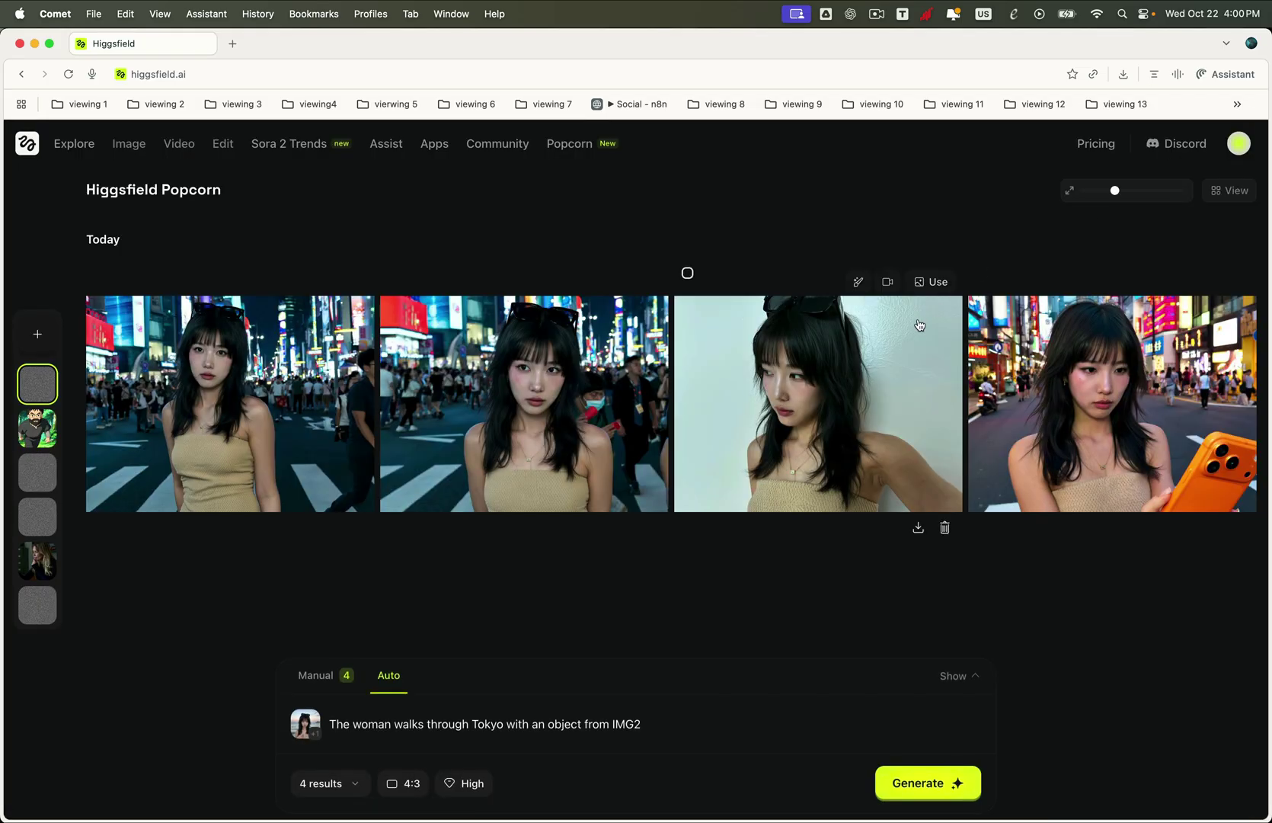
pyautogui.click(908, 346)
pyautogui.click(1251, 138)
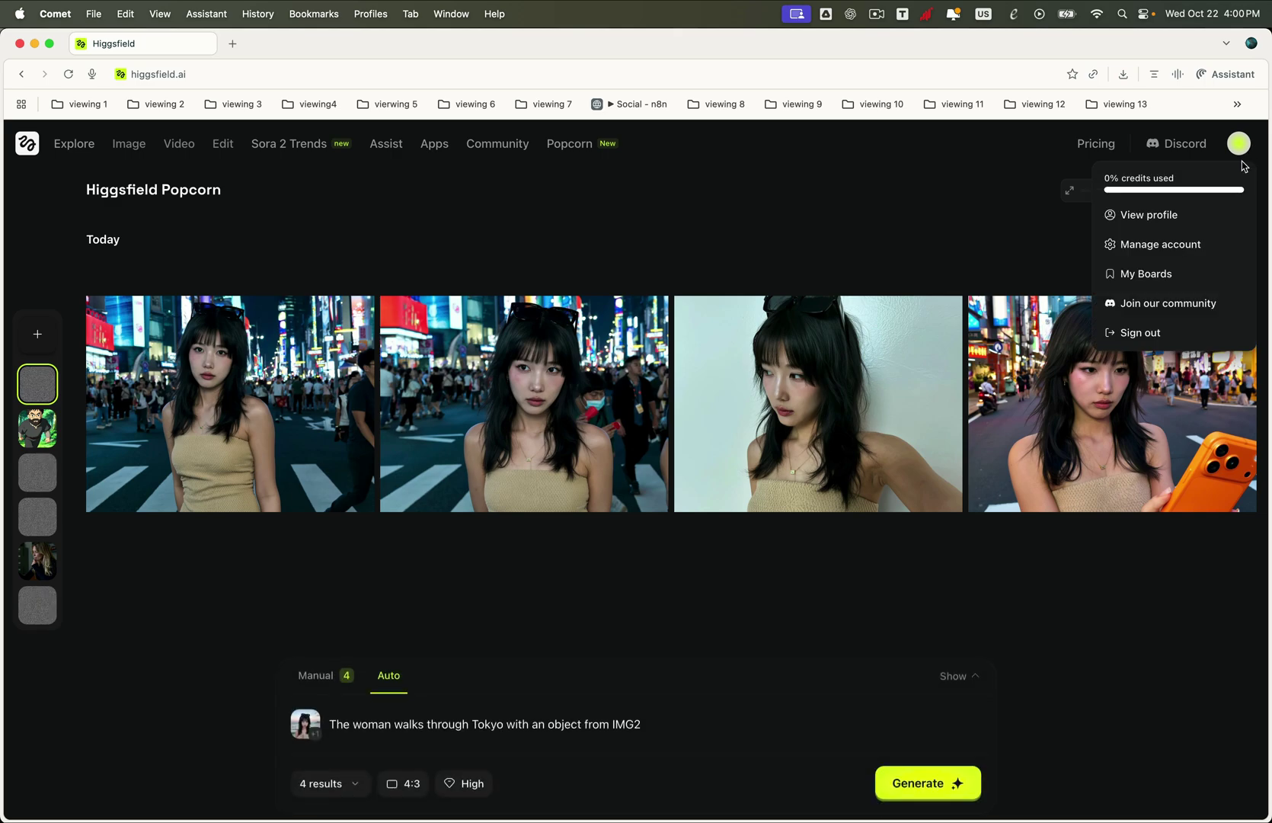
pyautogui.click(985, 383)
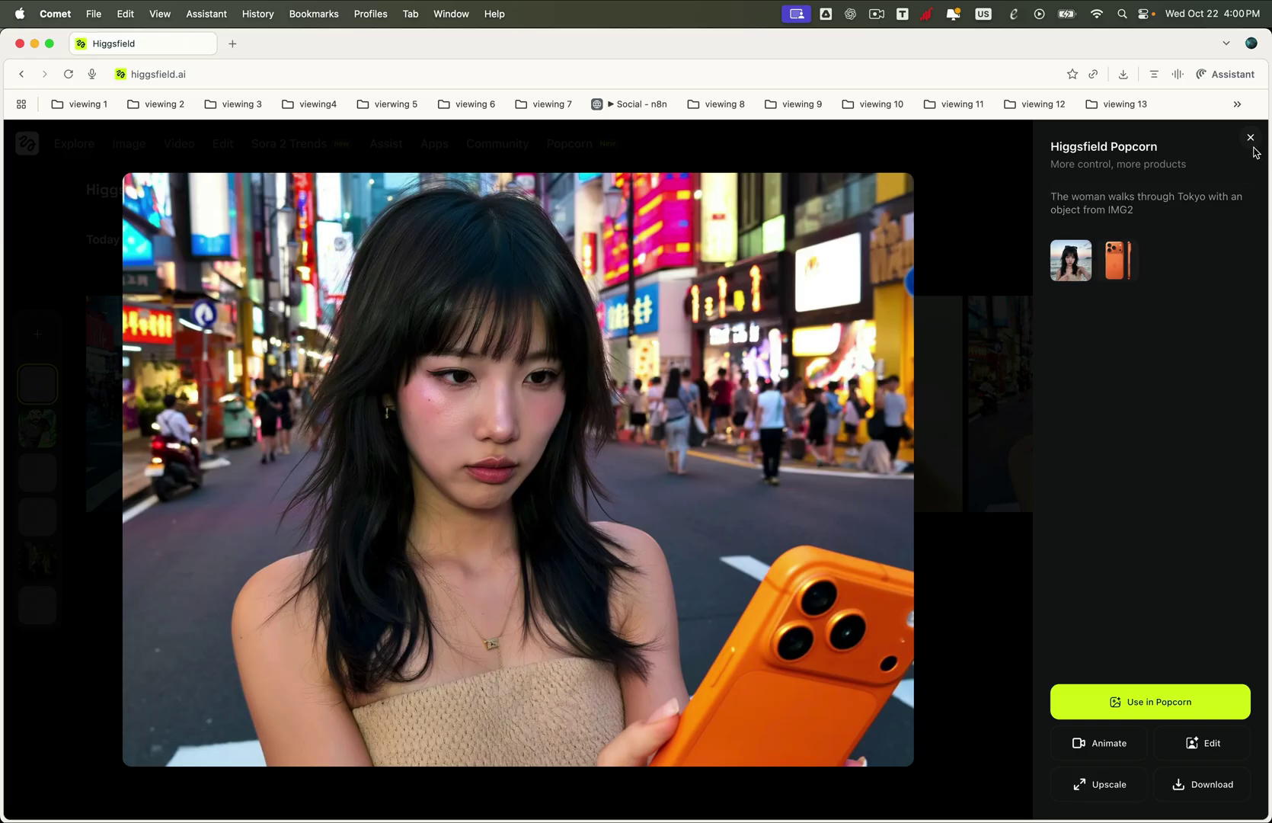
pyautogui.click(1250, 138)
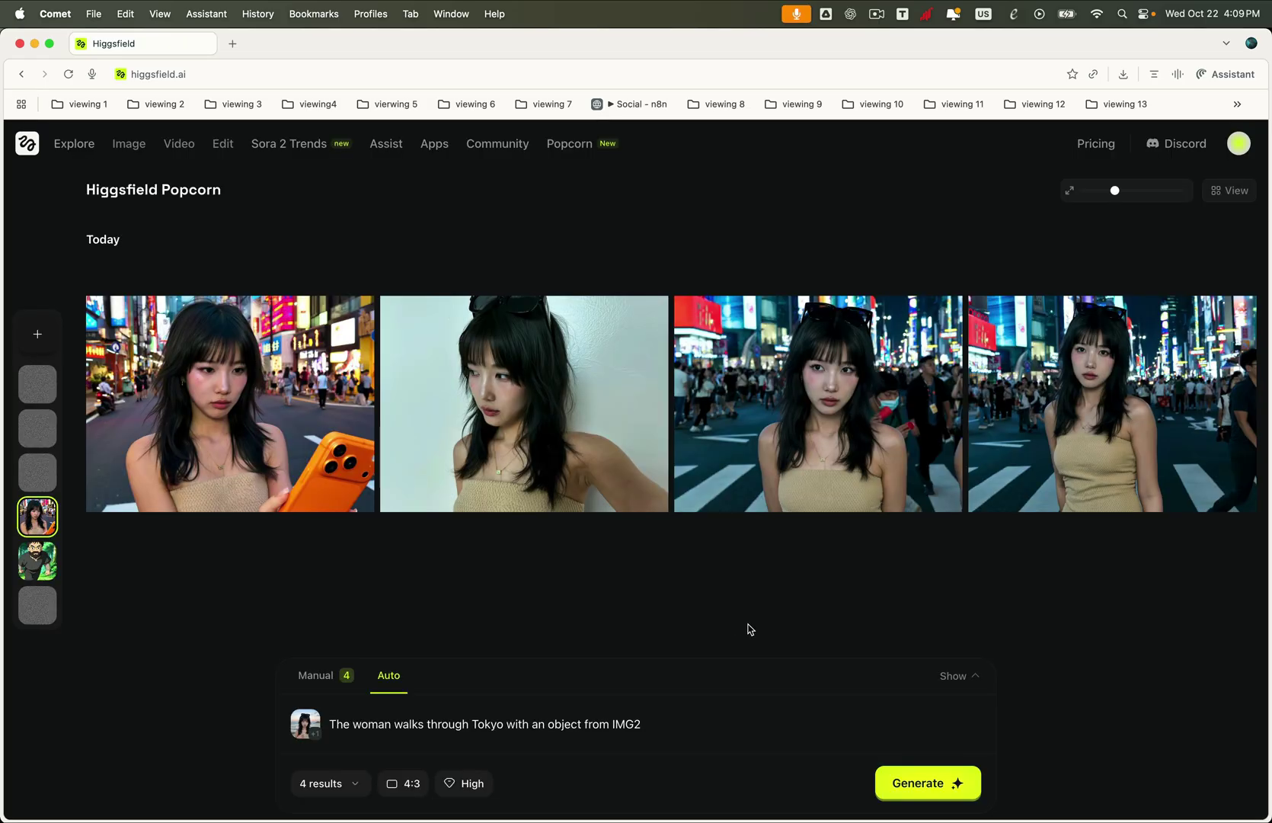
# - Remove the woman and orange phone references, then download a generated Tokyo image
pyautogui.click(323, 729)
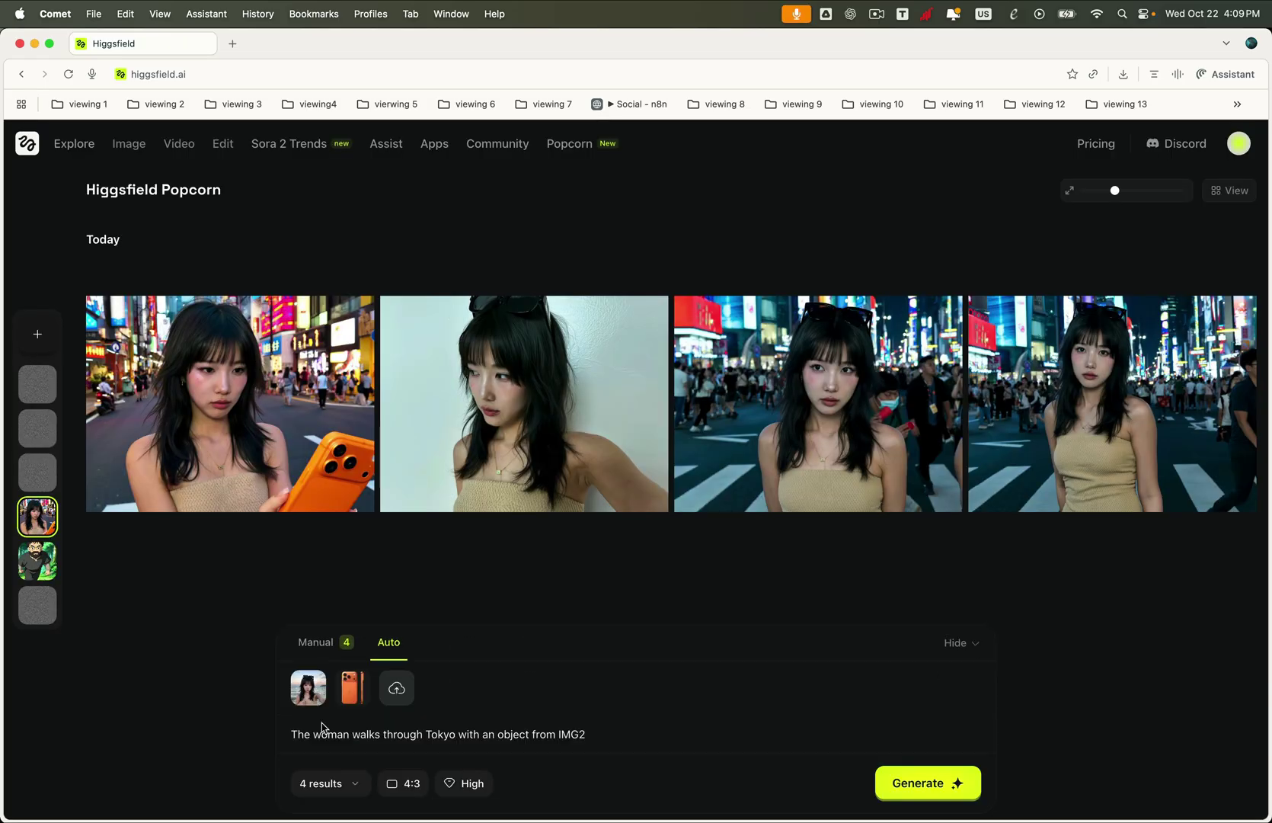
pyautogui.click(325, 673)
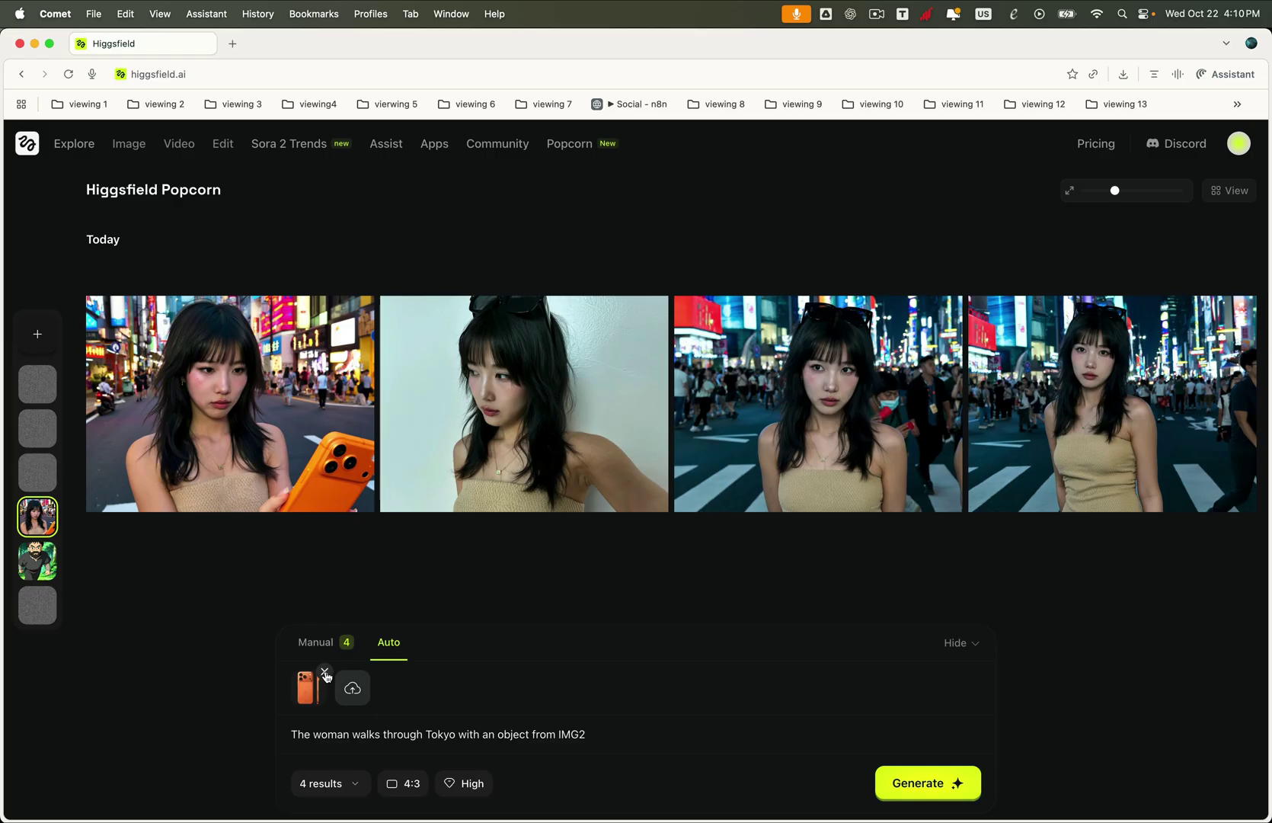
pyautogui.click(324, 673)
pyautogui.moveTo(322, 366)
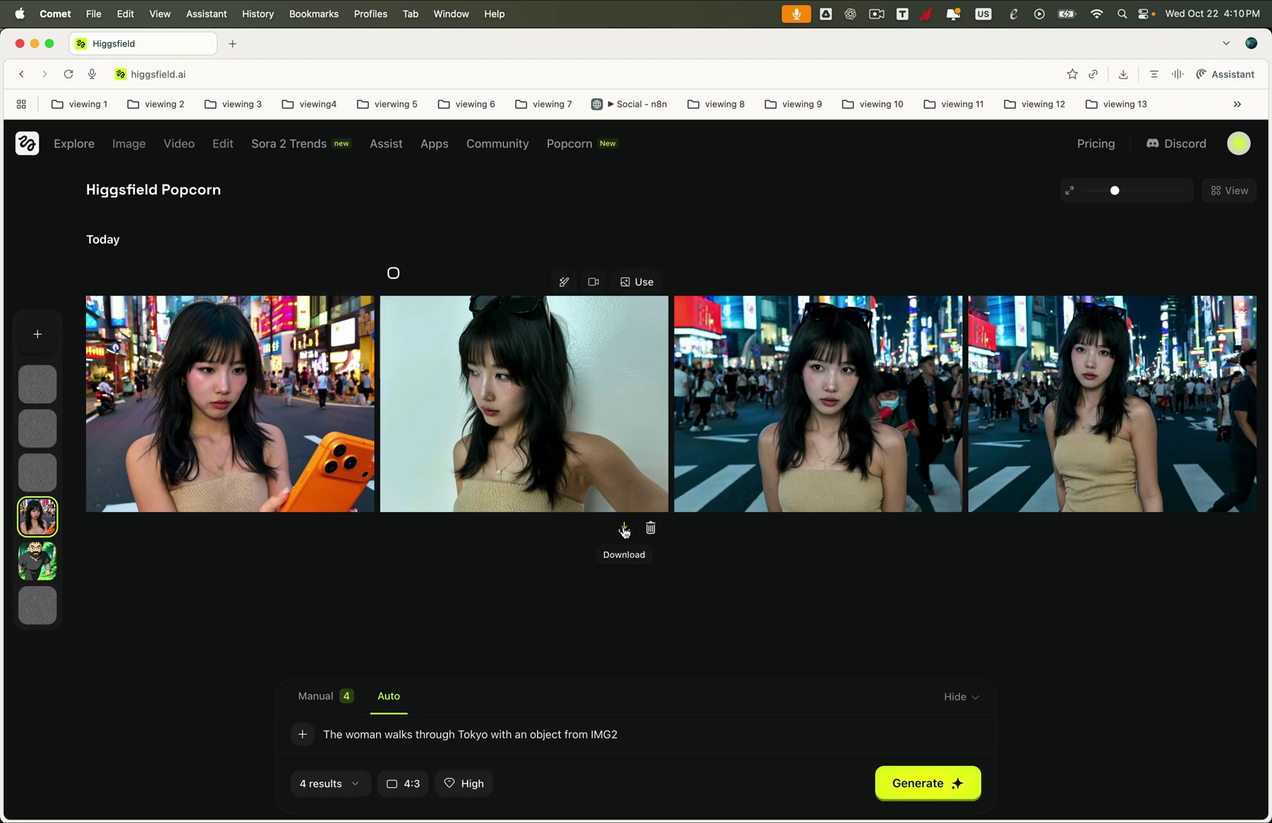
pyautogui.click(917, 529)
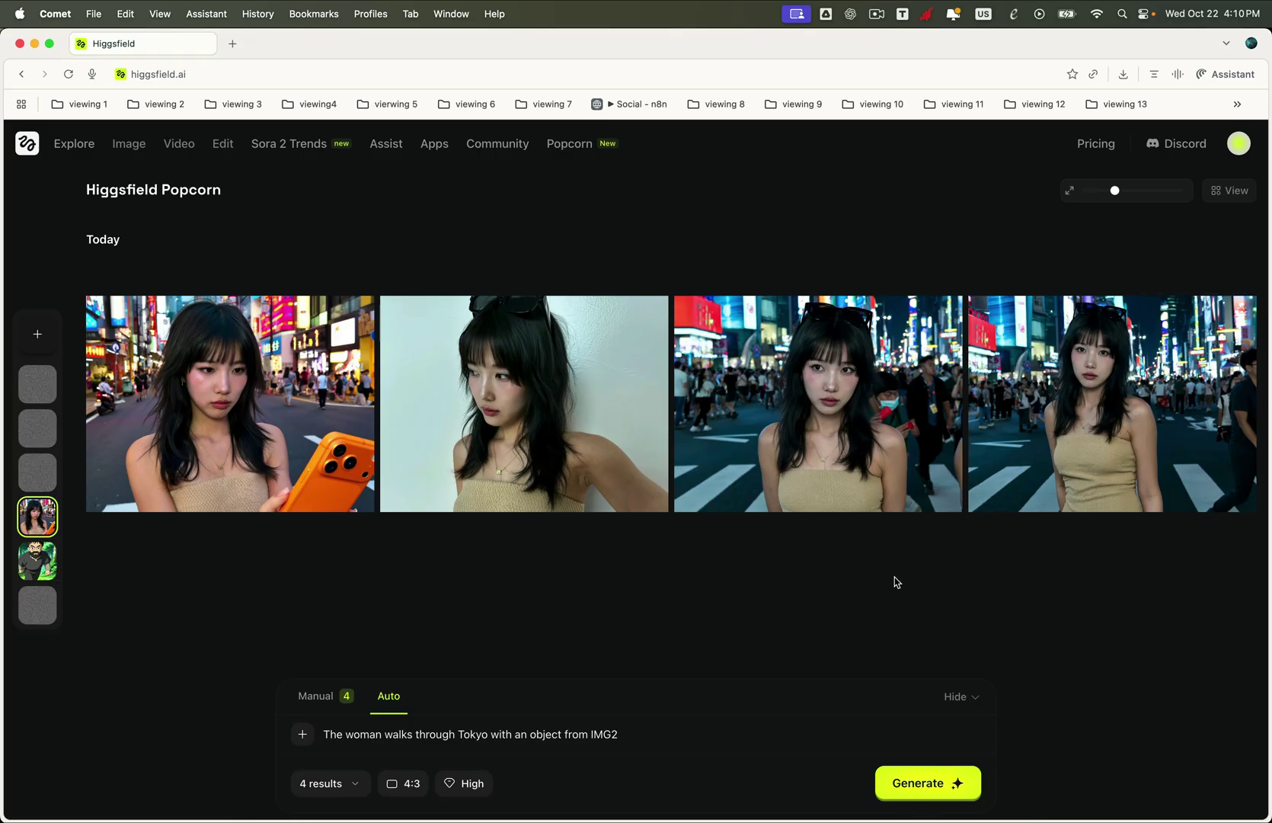
# - Upload the four downloaded Tokyo images as references and replace the prompt with 'Extend this sequence with shocking emotions'
pyautogui.click(302, 733)
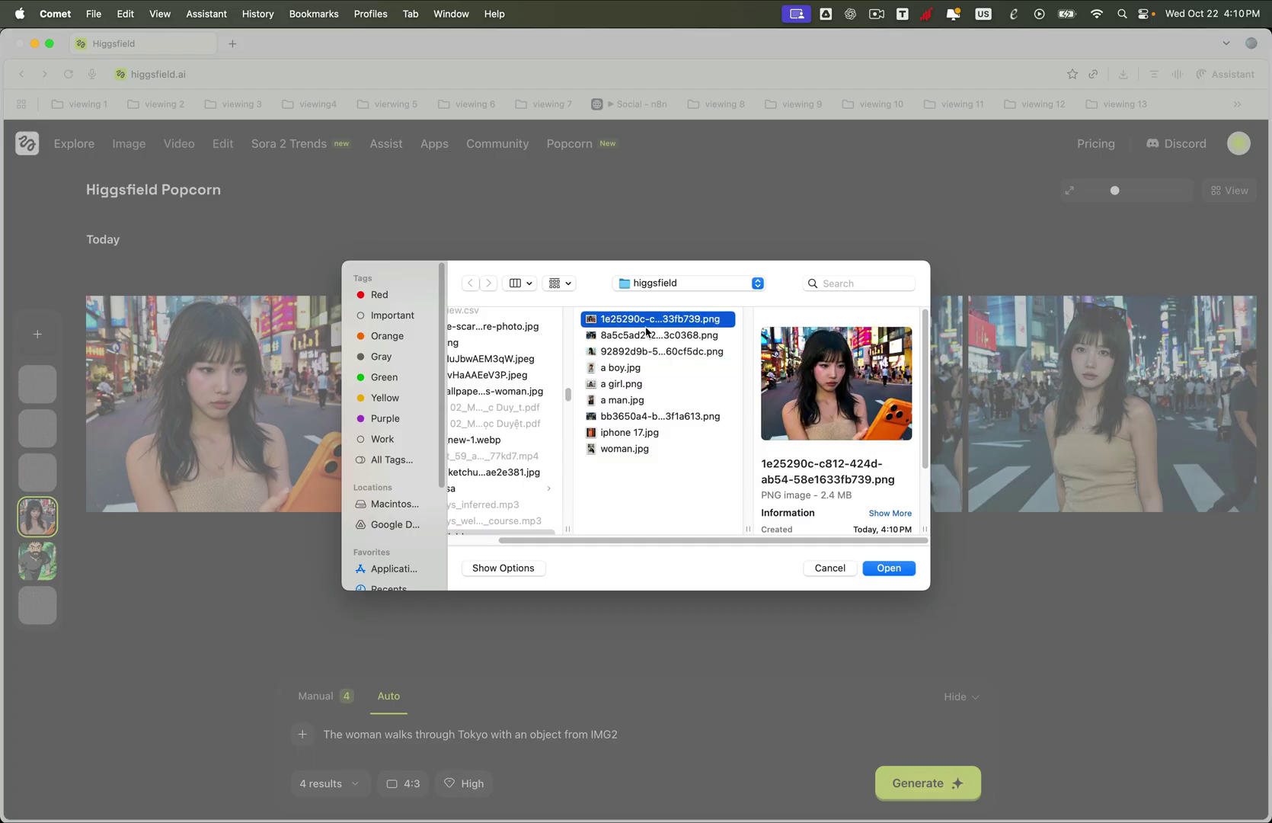
pyautogui.keyDown('shift'); pyautogui.click(659, 351); pyautogui.keyUp('shift')
pyautogui.keyDown('super'); pyautogui.click(660, 416); pyautogui.keyUp('super')
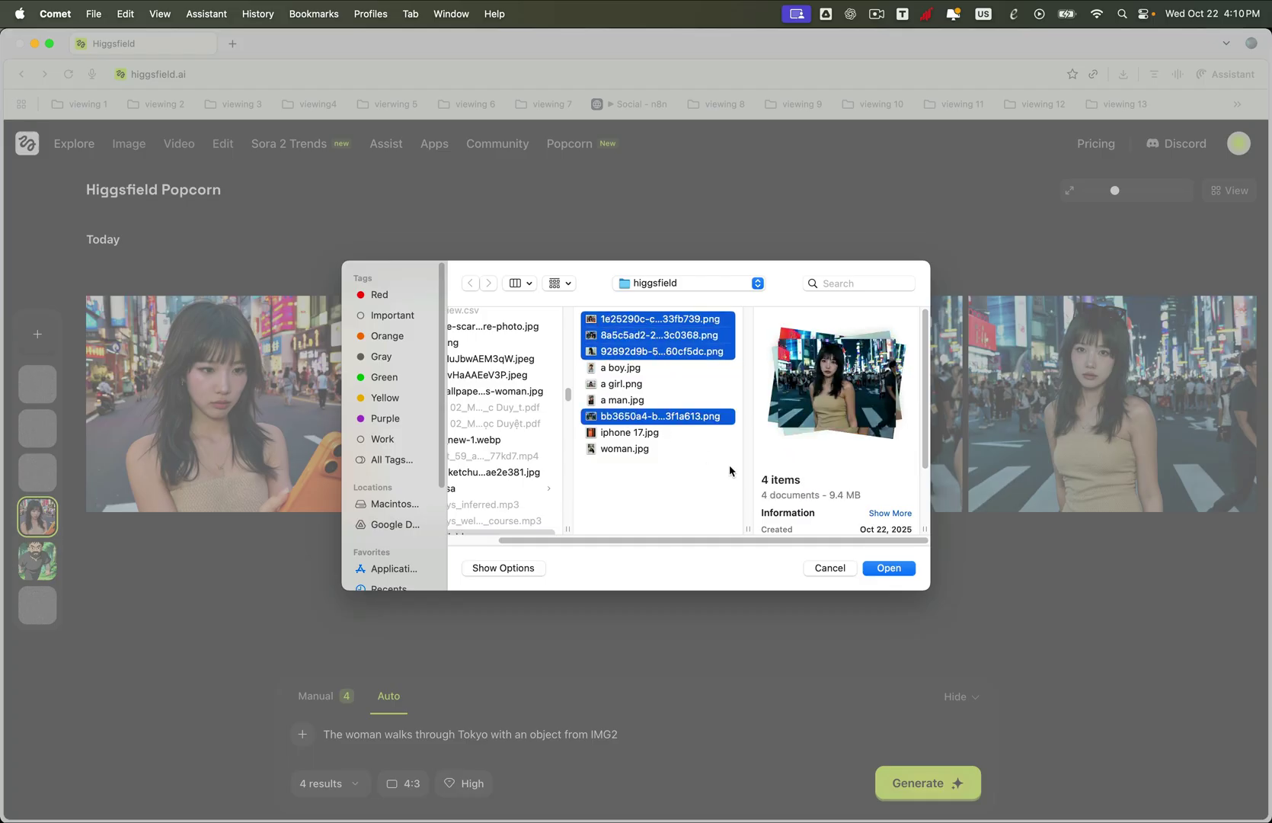
pyautogui.click(896, 568)
pyautogui.tripleClick(500, 734)
pyautogui.press('BackSpace')
pyautogui.write('Extend this sequence with shocking emotions')
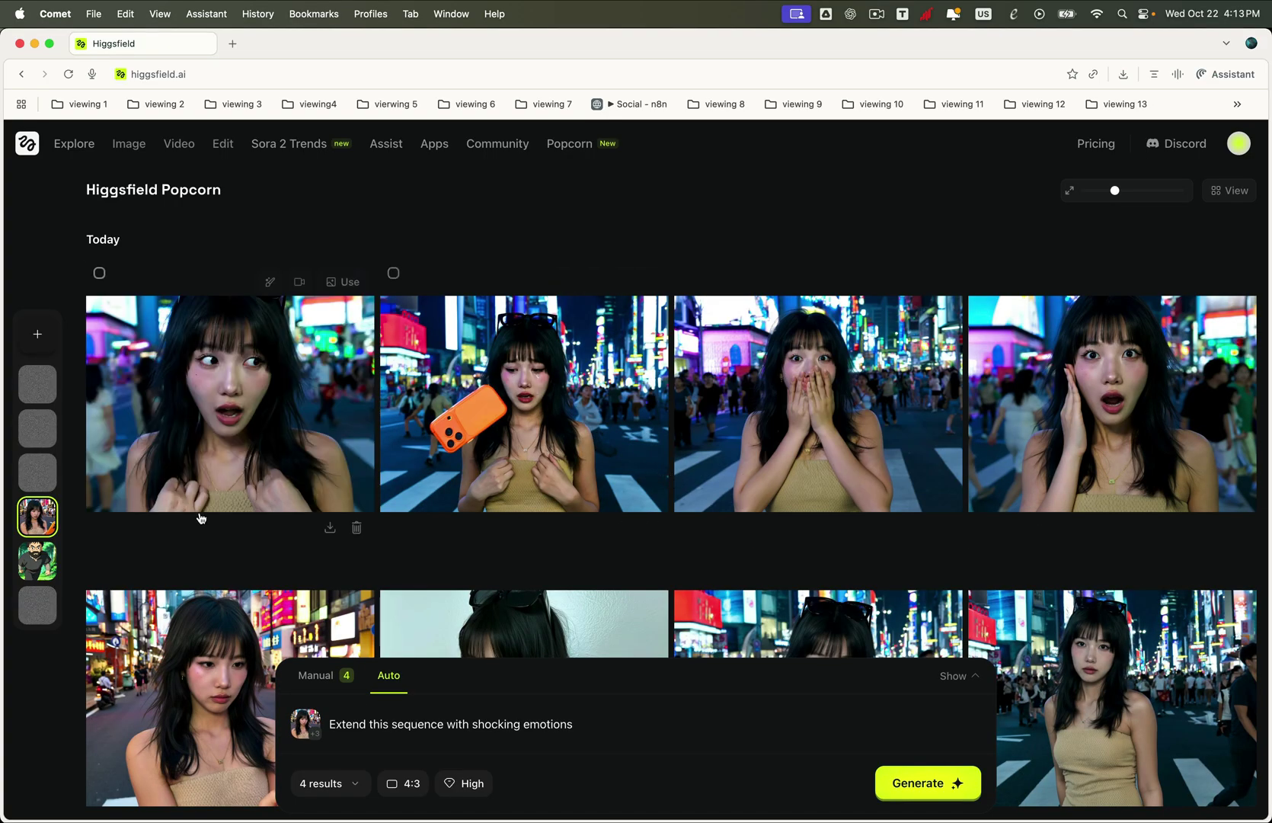
pyautogui.scroll(-2, 412, 529)
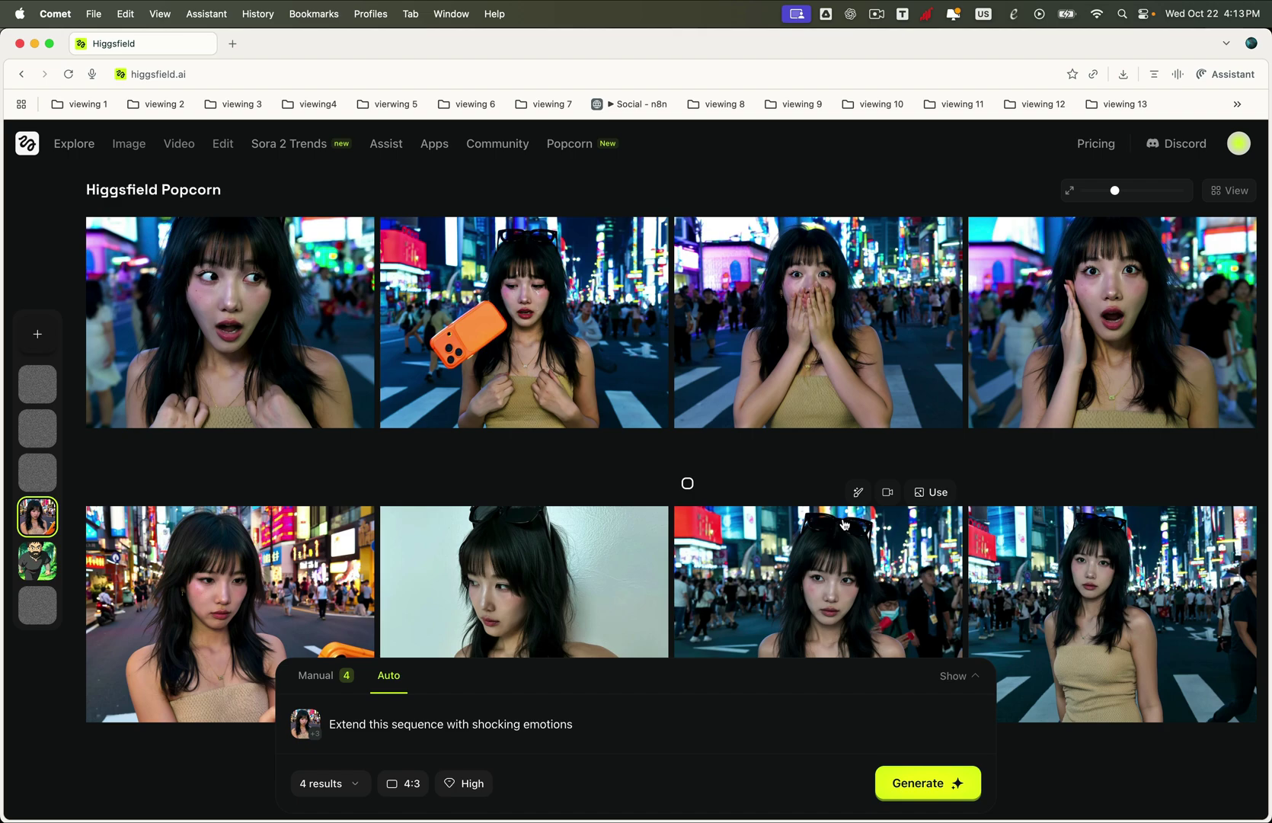
# - Start a new board and remove all four old character references
pyautogui.click(48, 339)
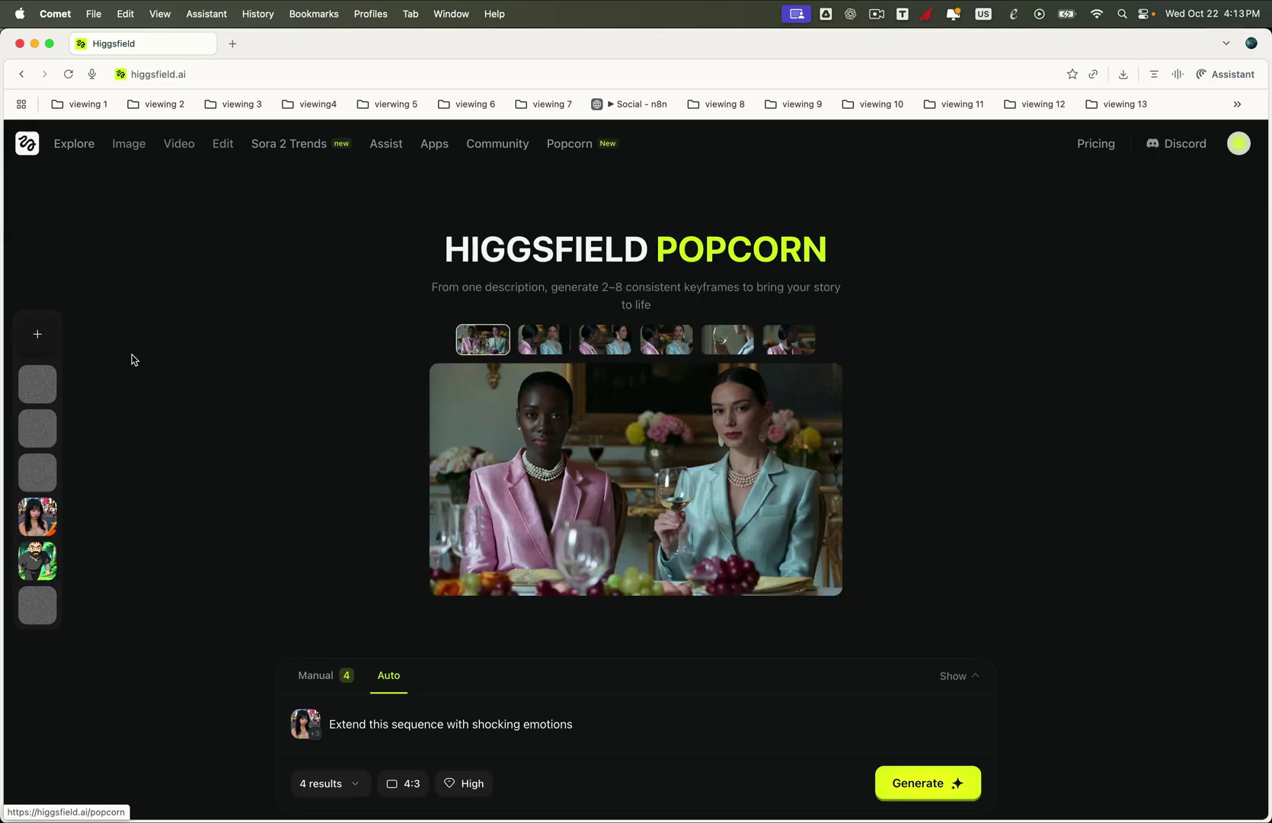
pyautogui.click(319, 729)
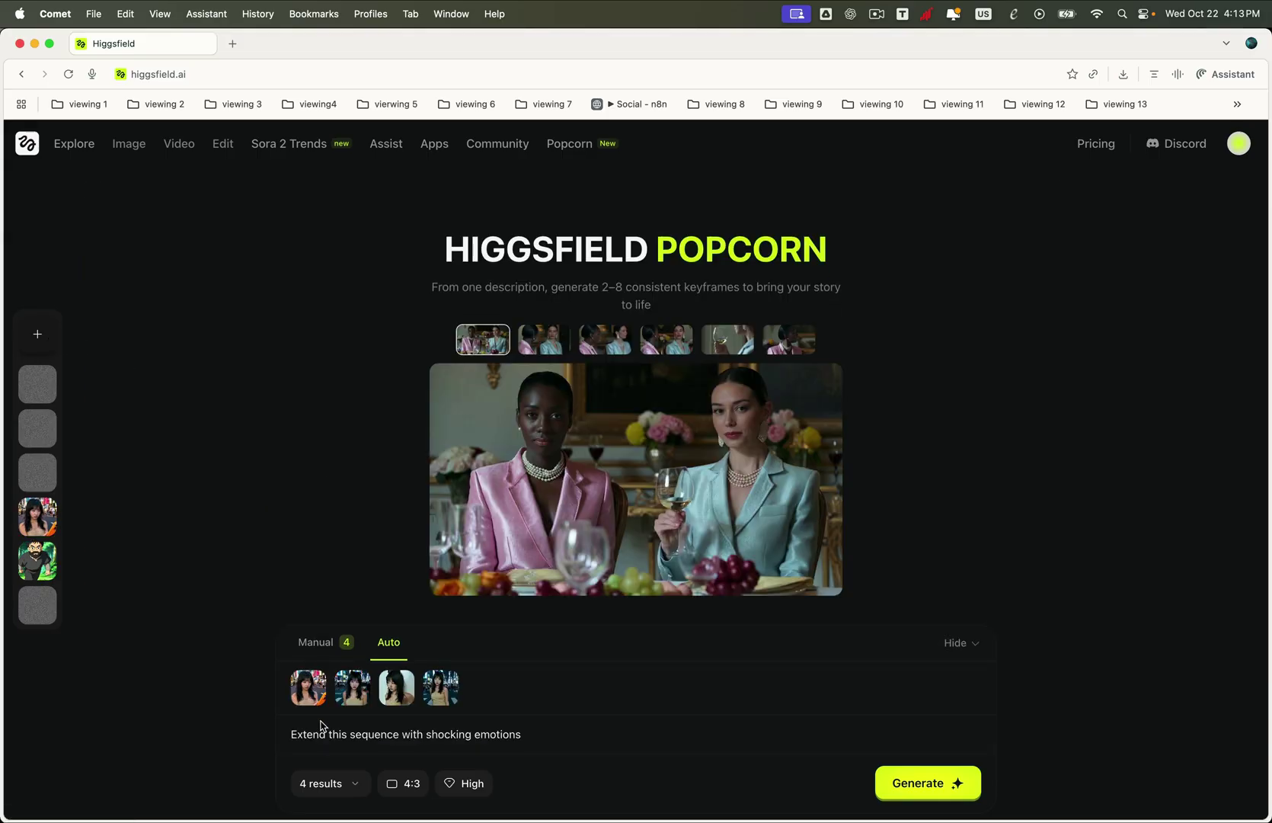
pyautogui.click(324, 673)
pyautogui.click(325, 672)
pyautogui.click(326, 673)
pyautogui.click(326, 674)
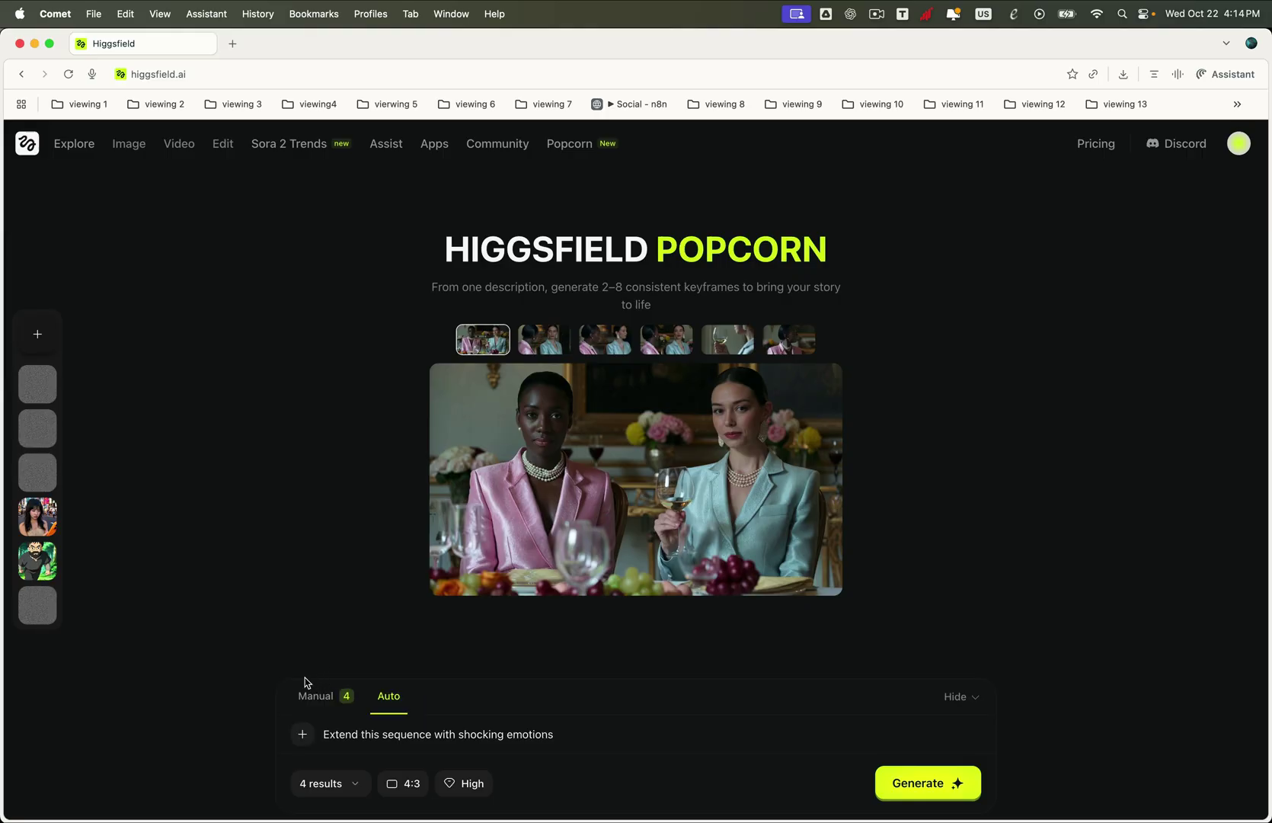
# - In Manual mode, add references unnamed.jpg, unnamed (1).jpg, a man.jpg and unnamed (2).jpg
pyautogui.click(344, 695)
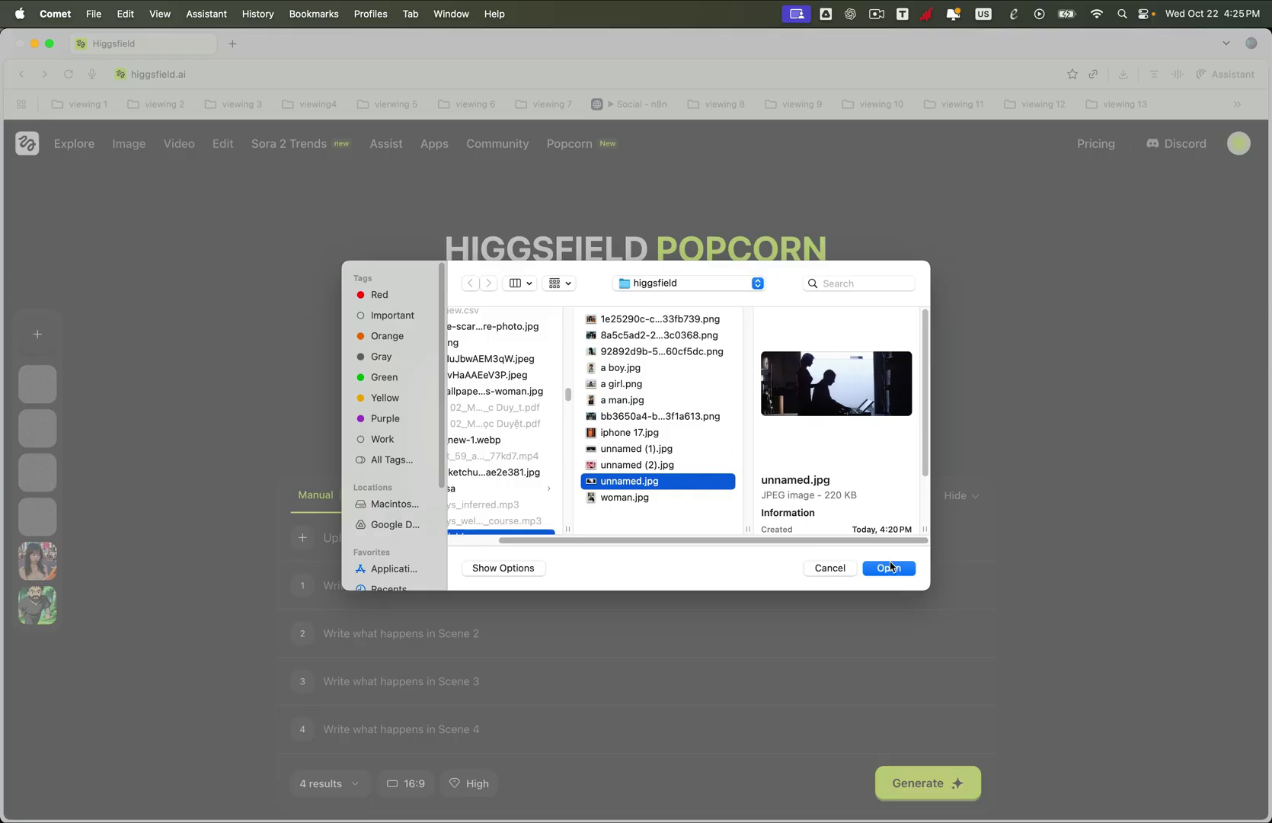
pyautogui.click(889, 568)
pyautogui.click(351, 531)
pyautogui.click(644, 449)
pyautogui.click(888, 568)
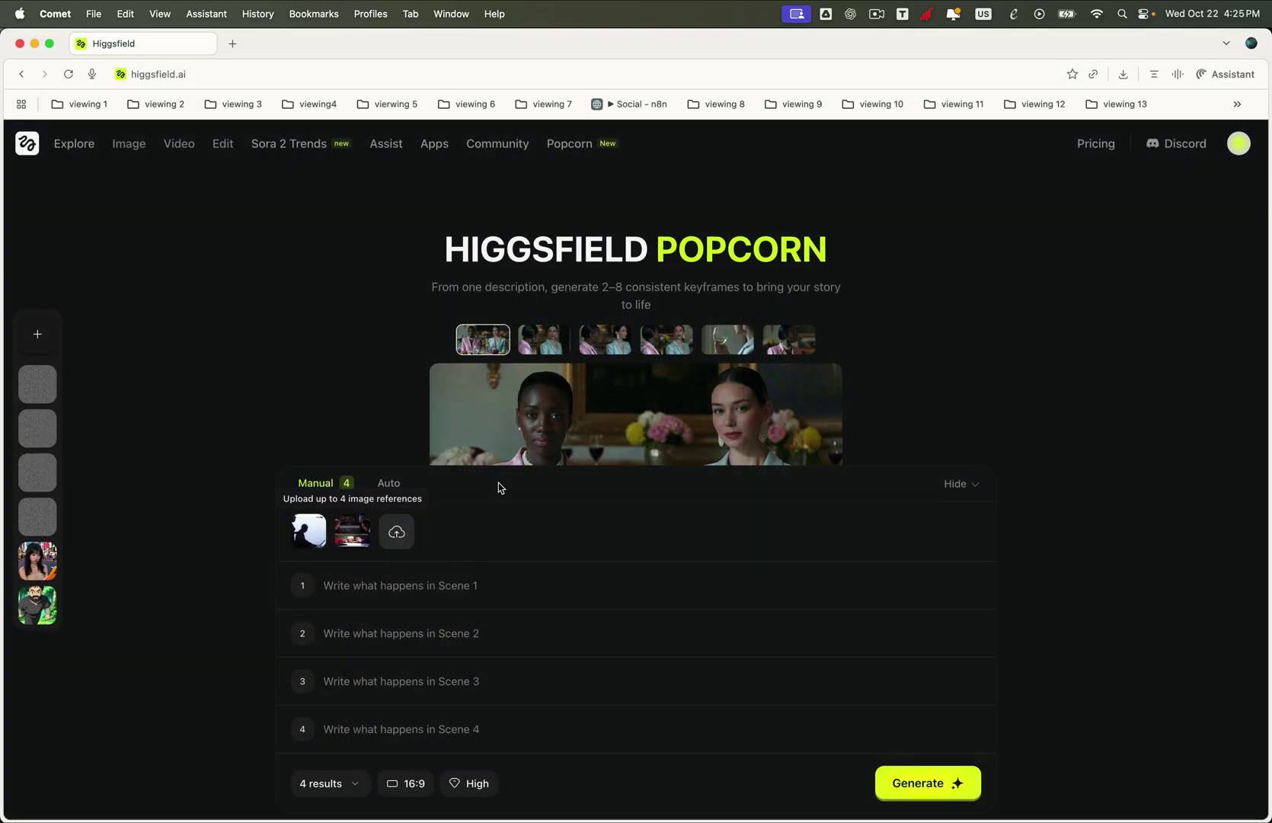
pyautogui.click(396, 532)
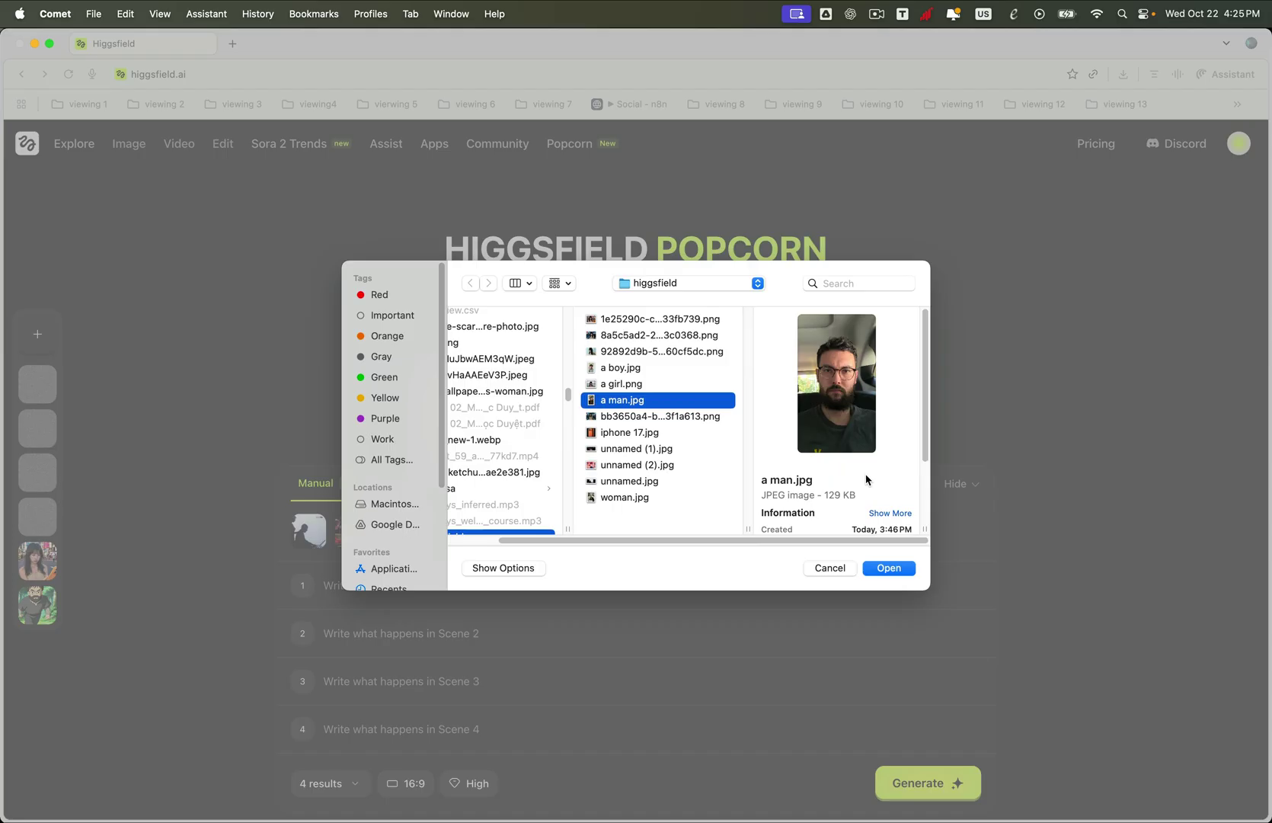
pyautogui.click(888, 567)
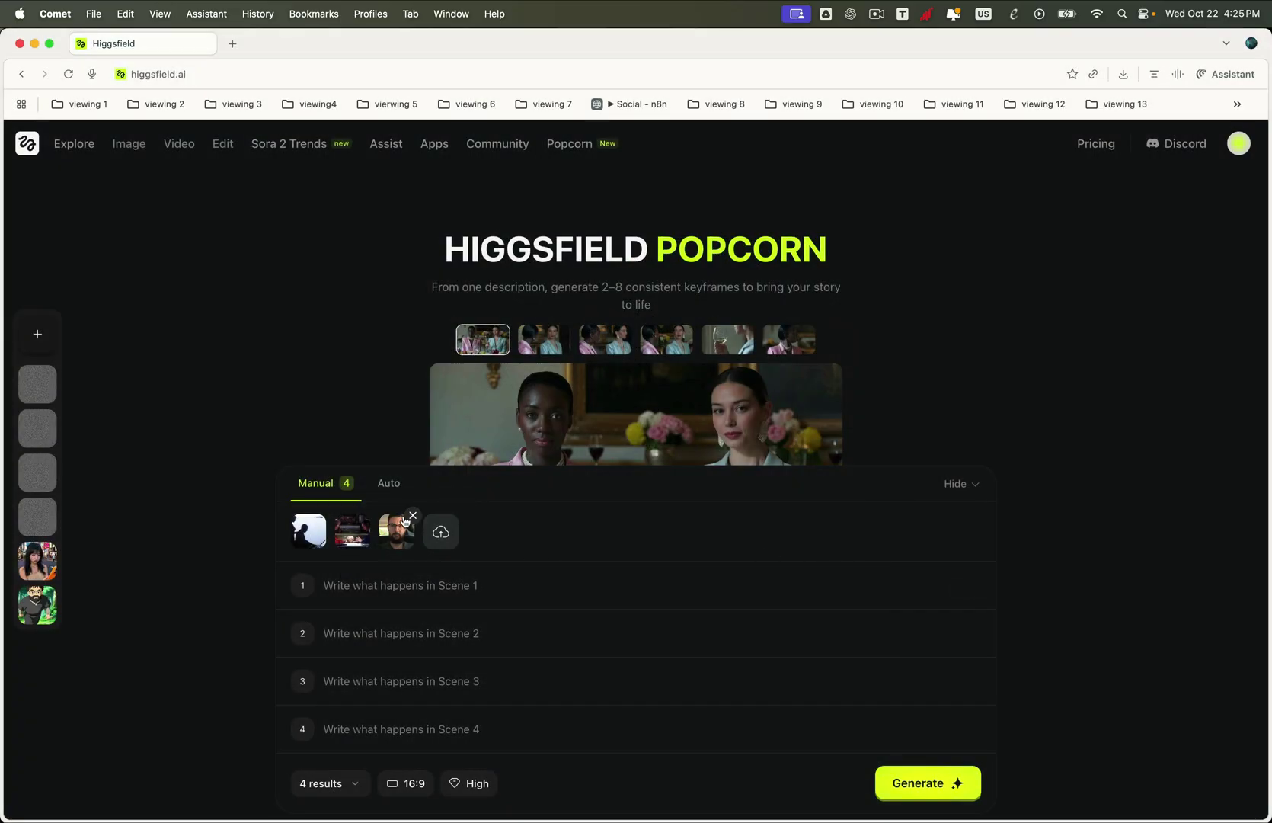
pyautogui.click(441, 533)
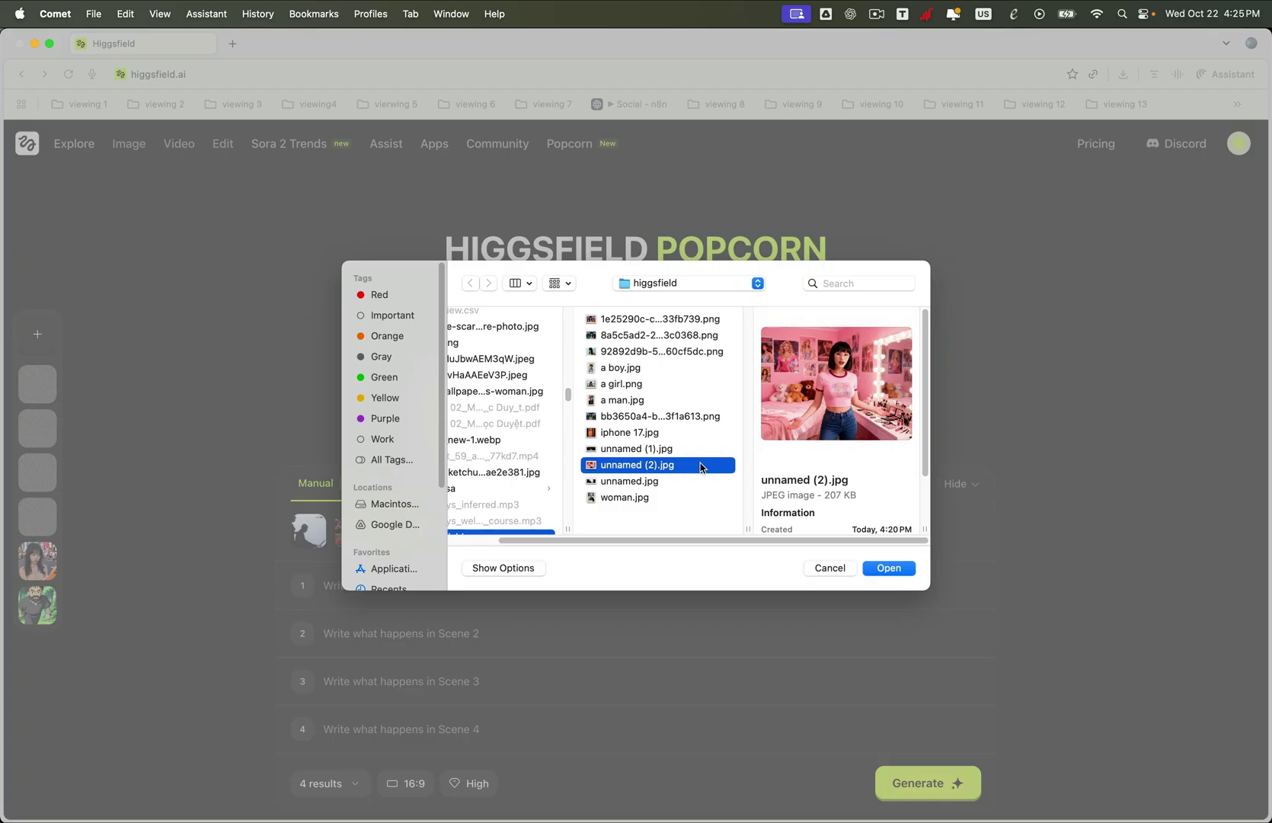
pyautogui.click(886, 568)
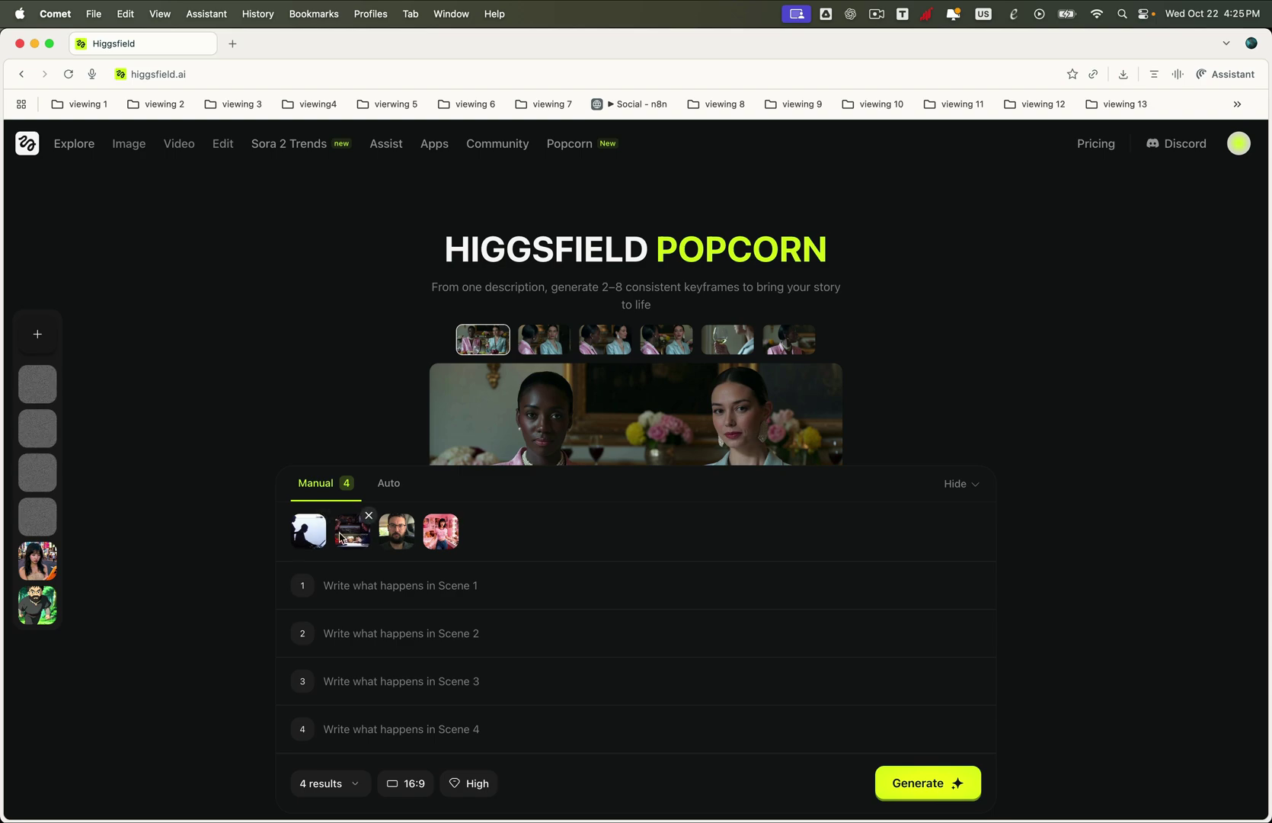
# - Write Scene 1: 'Put a man with a woman in the setting from IMG1 with similar poses'
pyautogui.click(457, 585)
pyautogui.write('Put a man with a woman in the setting from IMG1 with similar poses')
pyautogui.click(420, 632)
# - Write Scene 2 for IMG2's setting, generate 2 outputs, then start a new board
pyautogui.write('Put a man with a woman in the setting from IMG2 with similar poses')
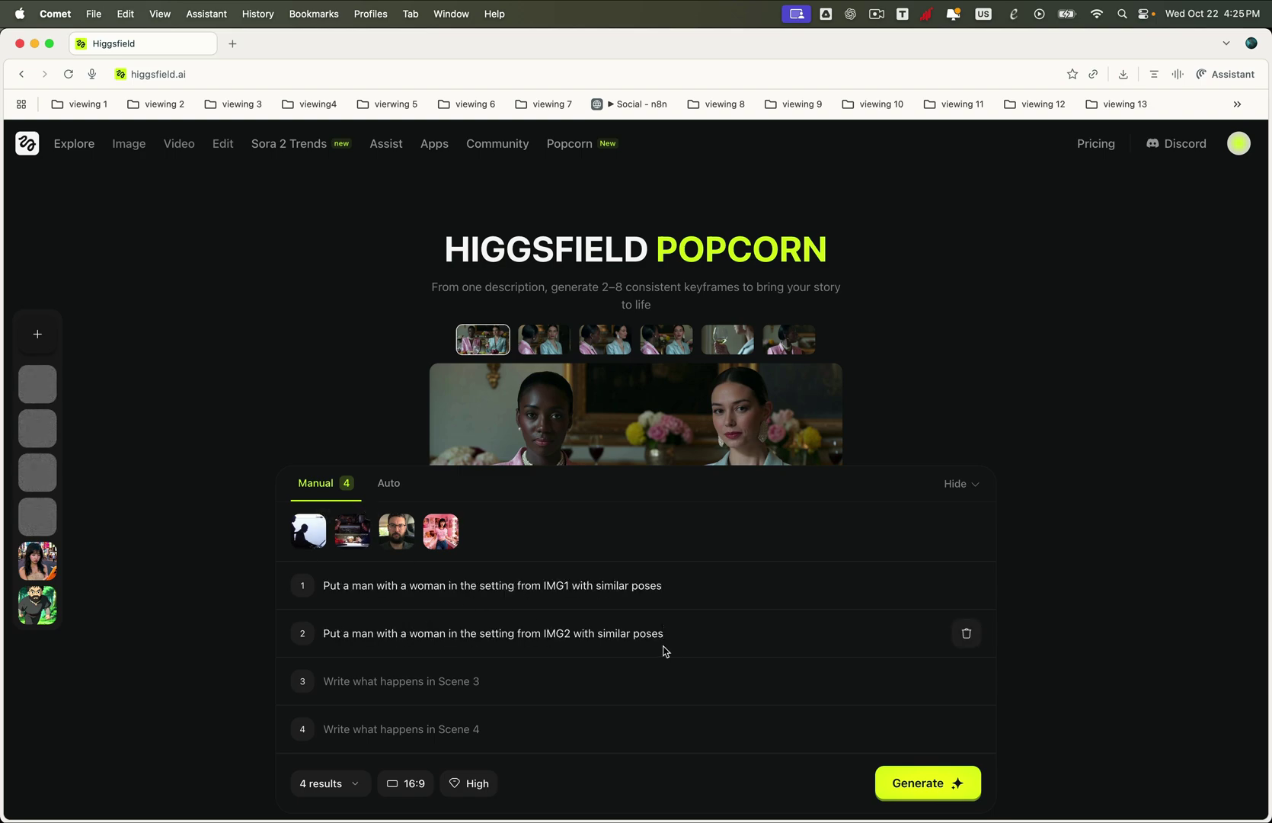
pyautogui.click(339, 782)
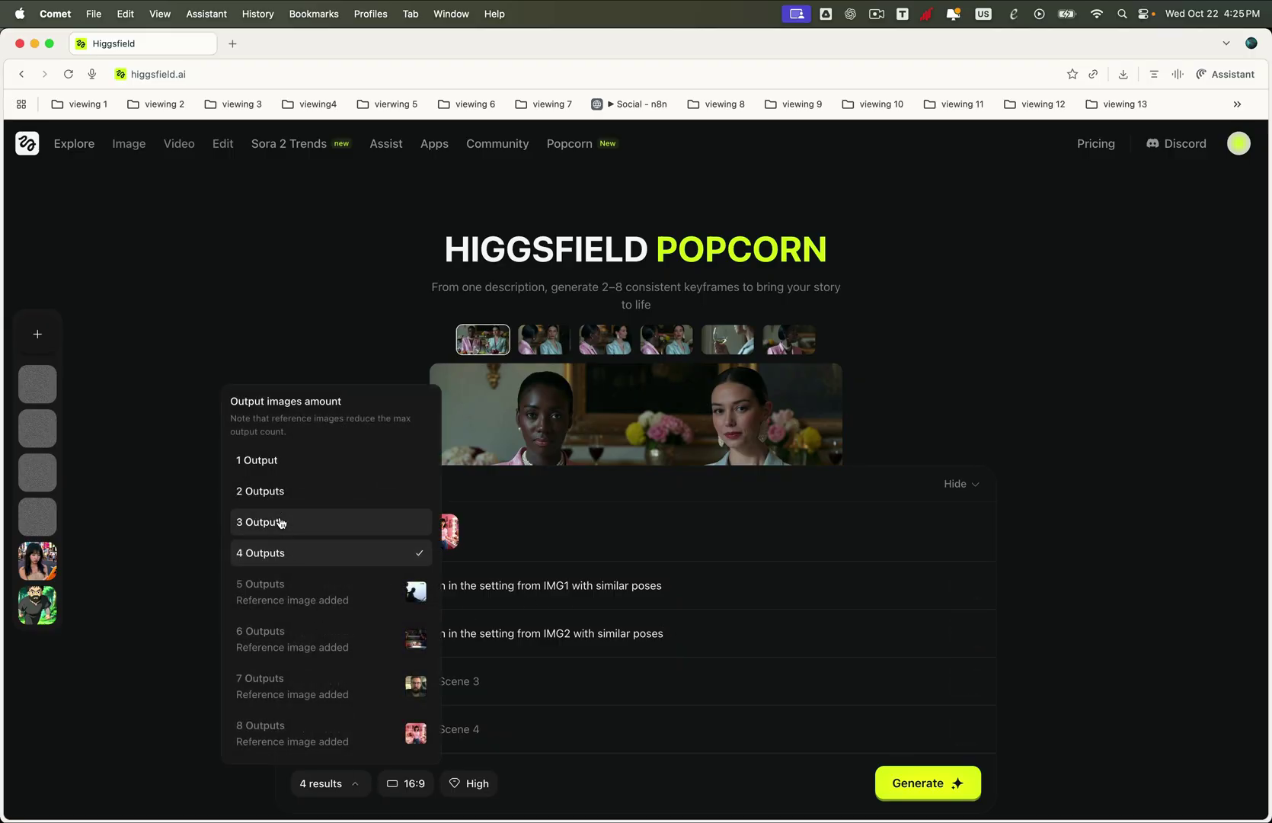
pyautogui.click(255, 490)
pyautogui.click(938, 791)
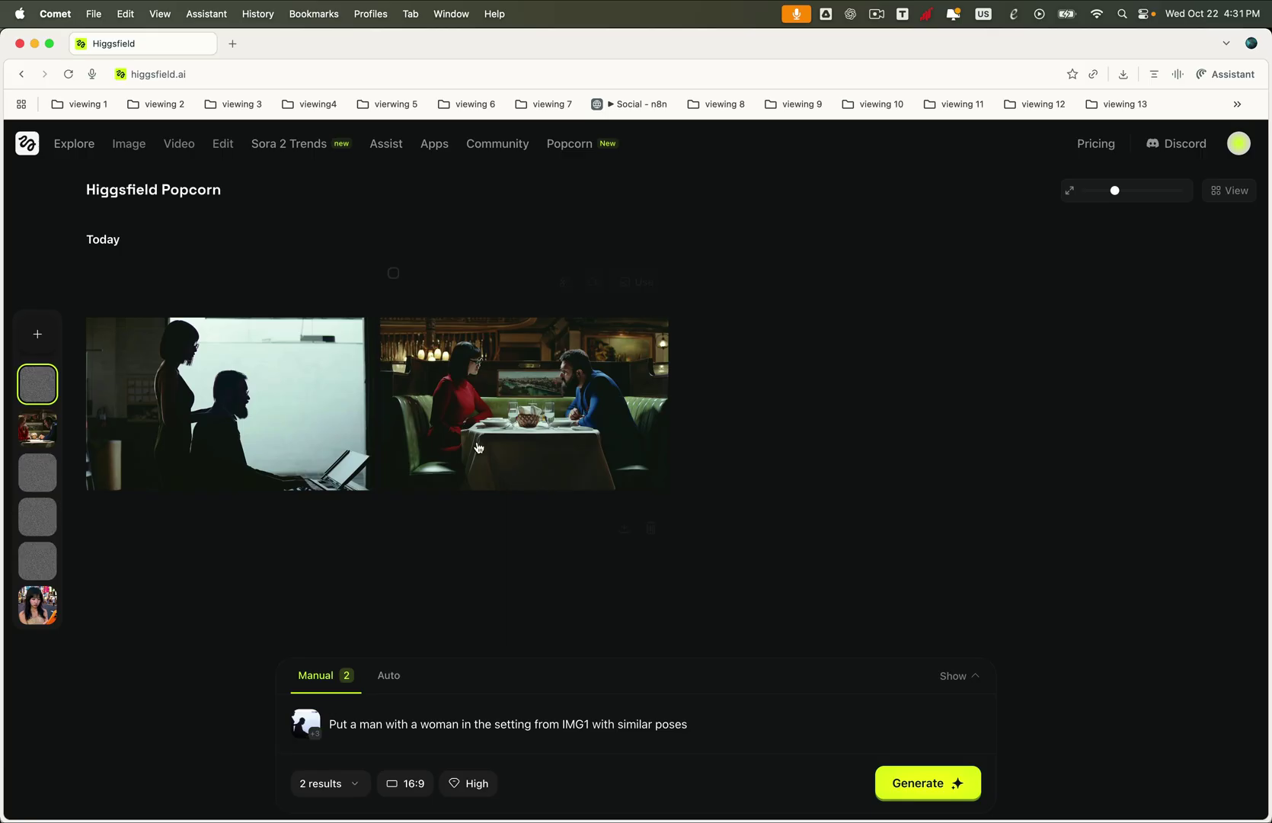
pyautogui.click(37, 334)
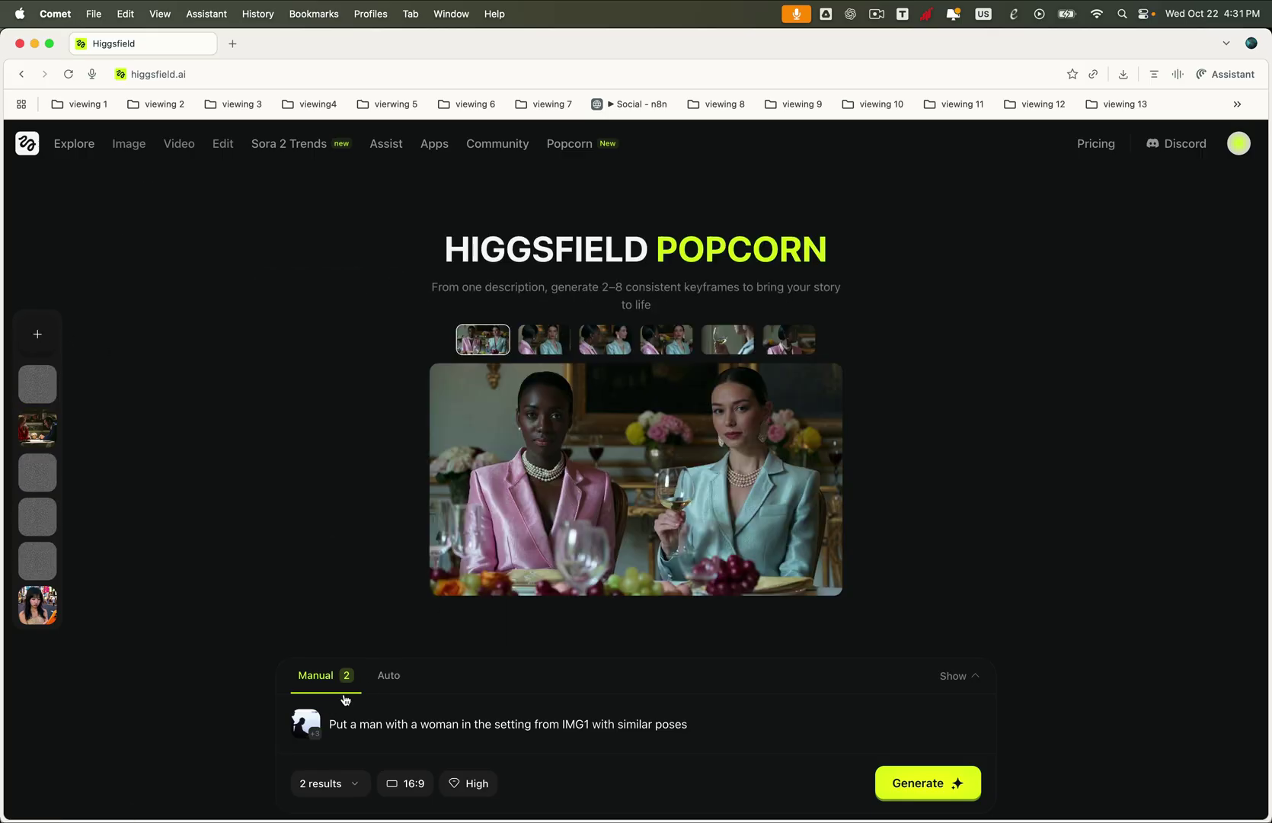
# - Clear all four references and set Auto mode with 1 output
pyautogui.click(311, 722)
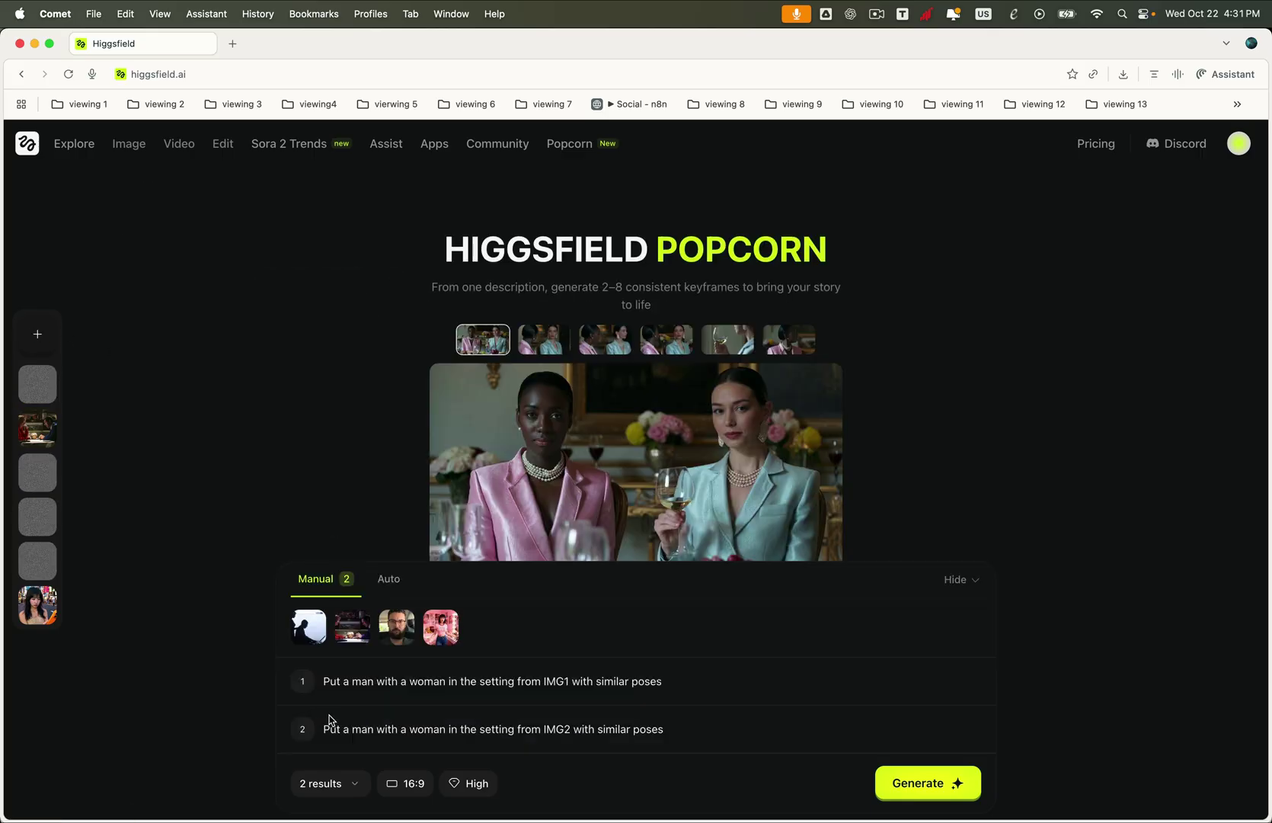
pyautogui.click(325, 612)
pyautogui.click(325, 612)
pyautogui.click(325, 612)
pyautogui.click(326, 612)
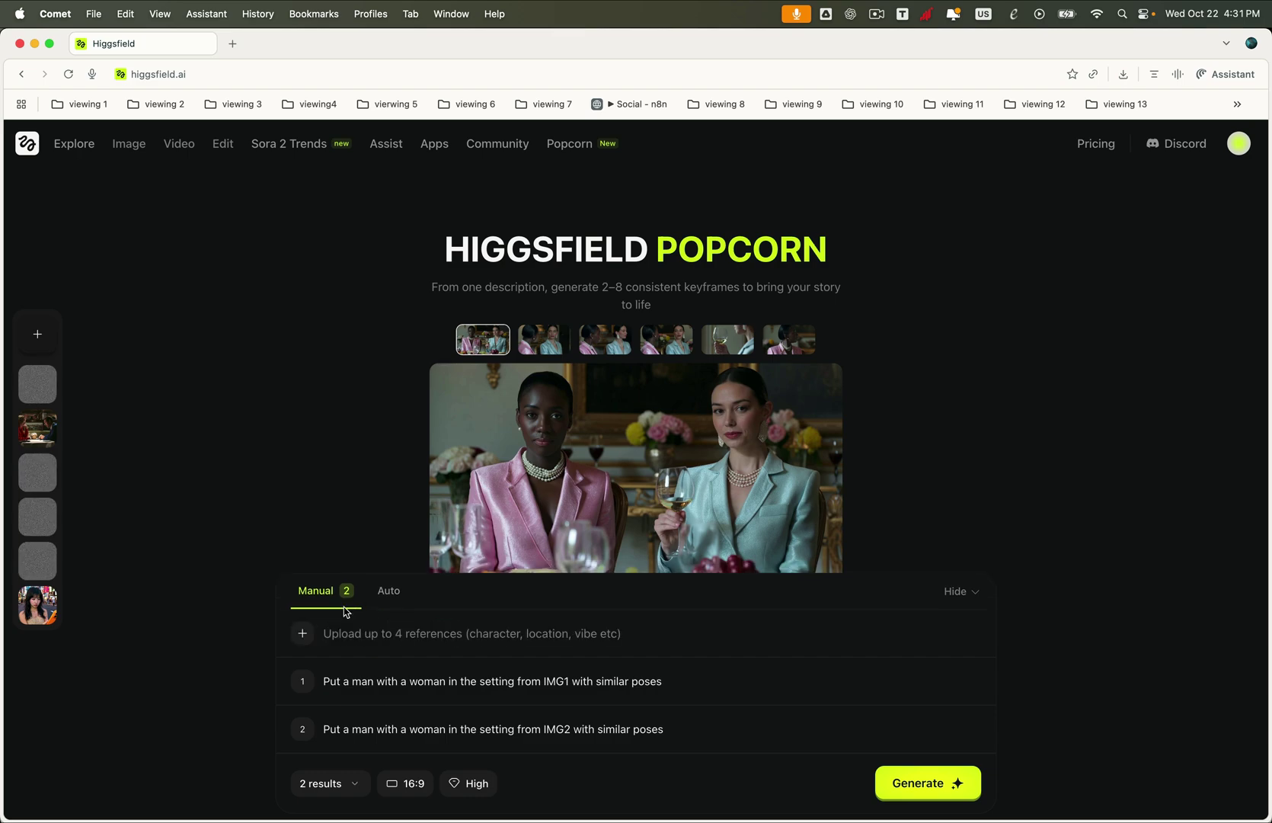
pyautogui.click(391, 596)
pyautogui.click(321, 783)
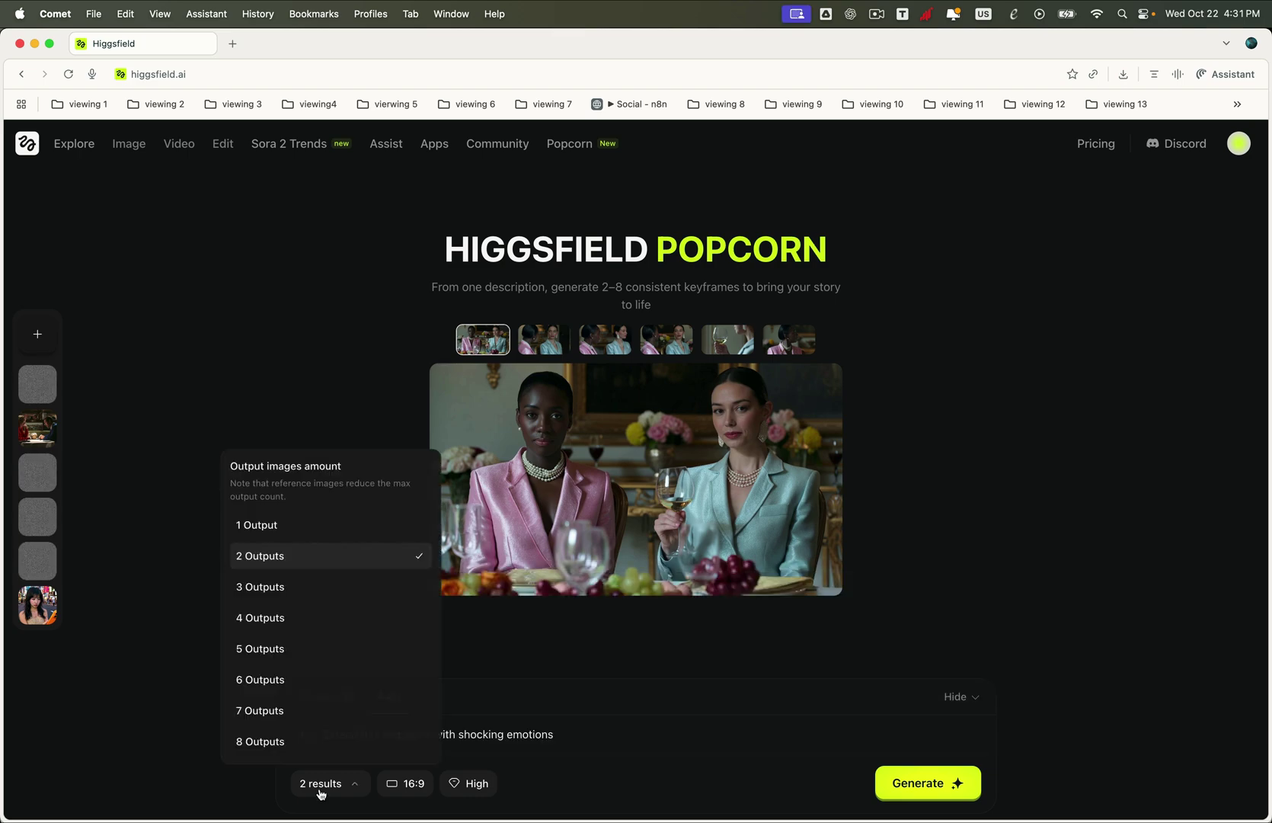
pyautogui.click(288, 525)
# - Attach unnamed.png as reference and paste the background-expansion prompt, checking the image in Finder
pyautogui.click(303, 733)
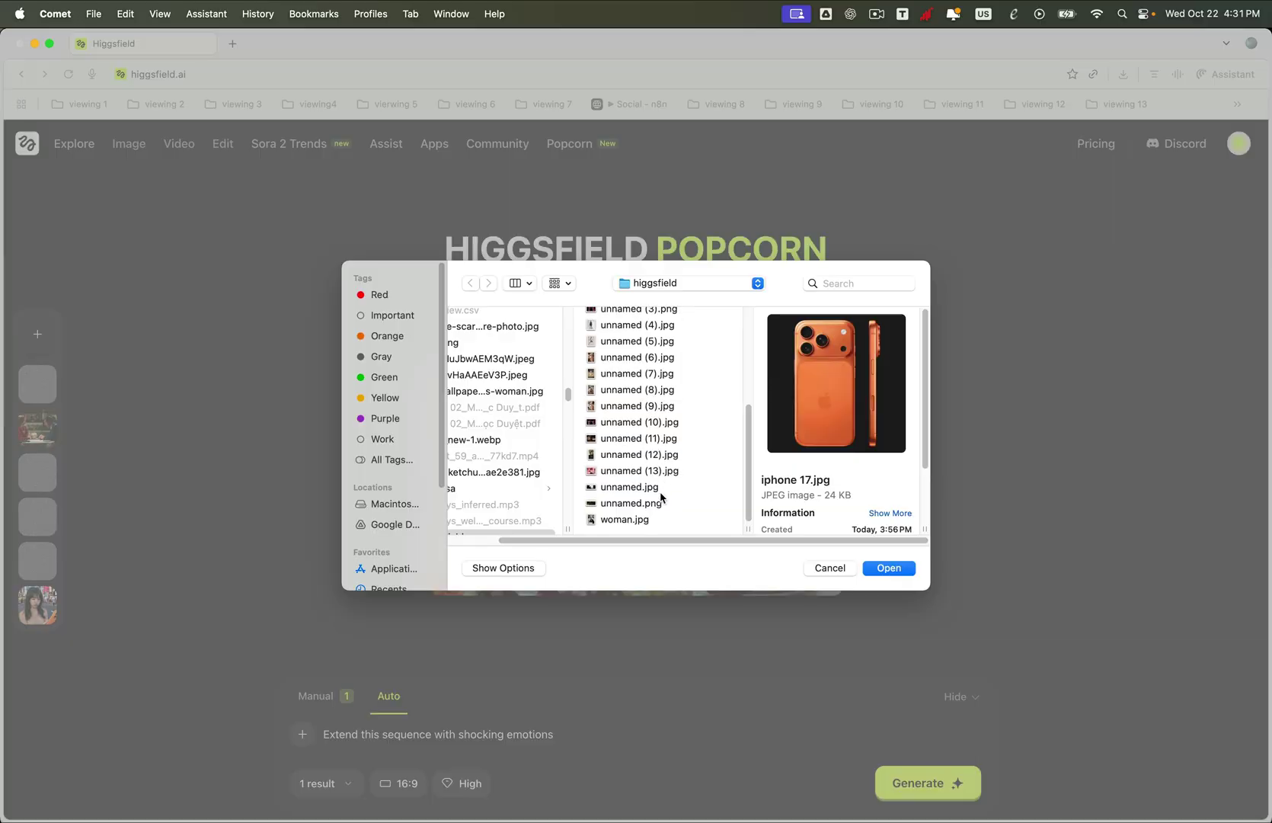
pyautogui.click(662, 496)
pyautogui.click(891, 563)
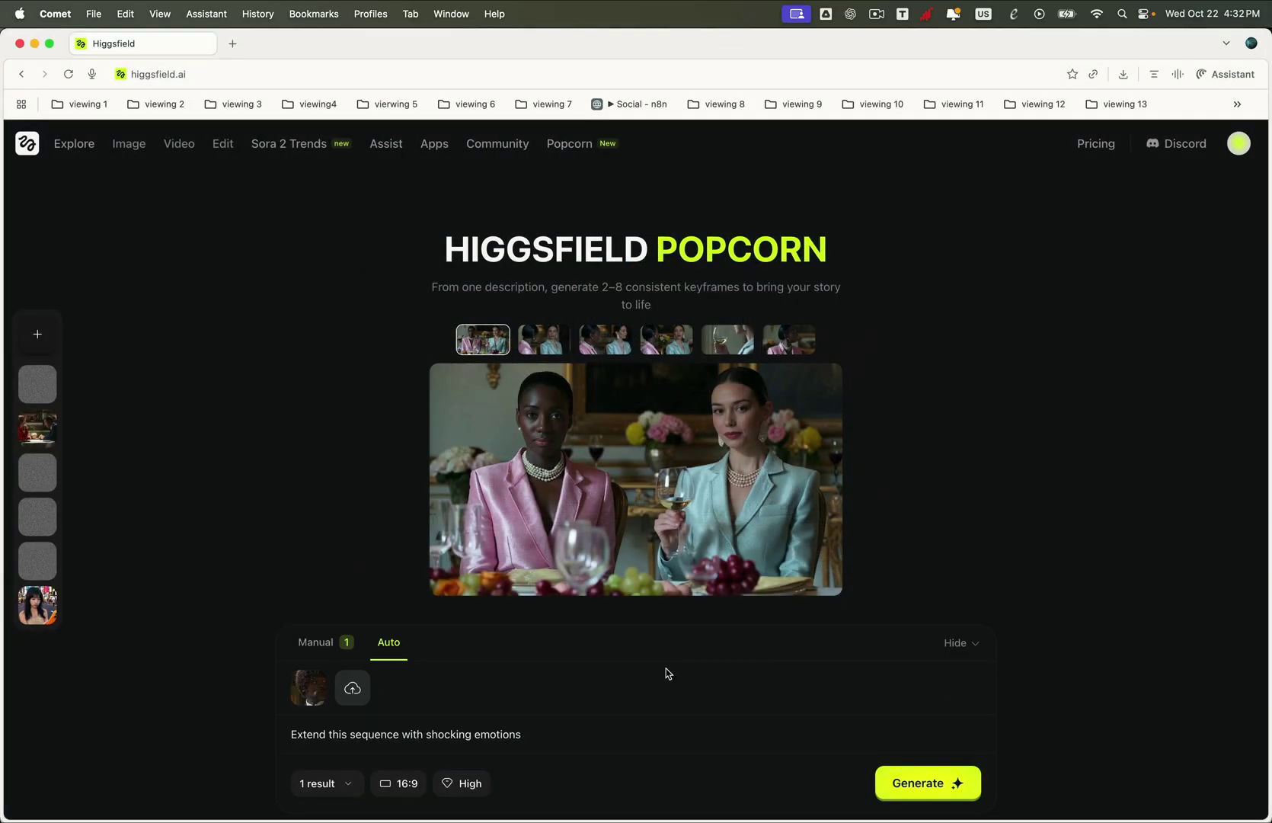
pyautogui.tripleClick(432, 737)
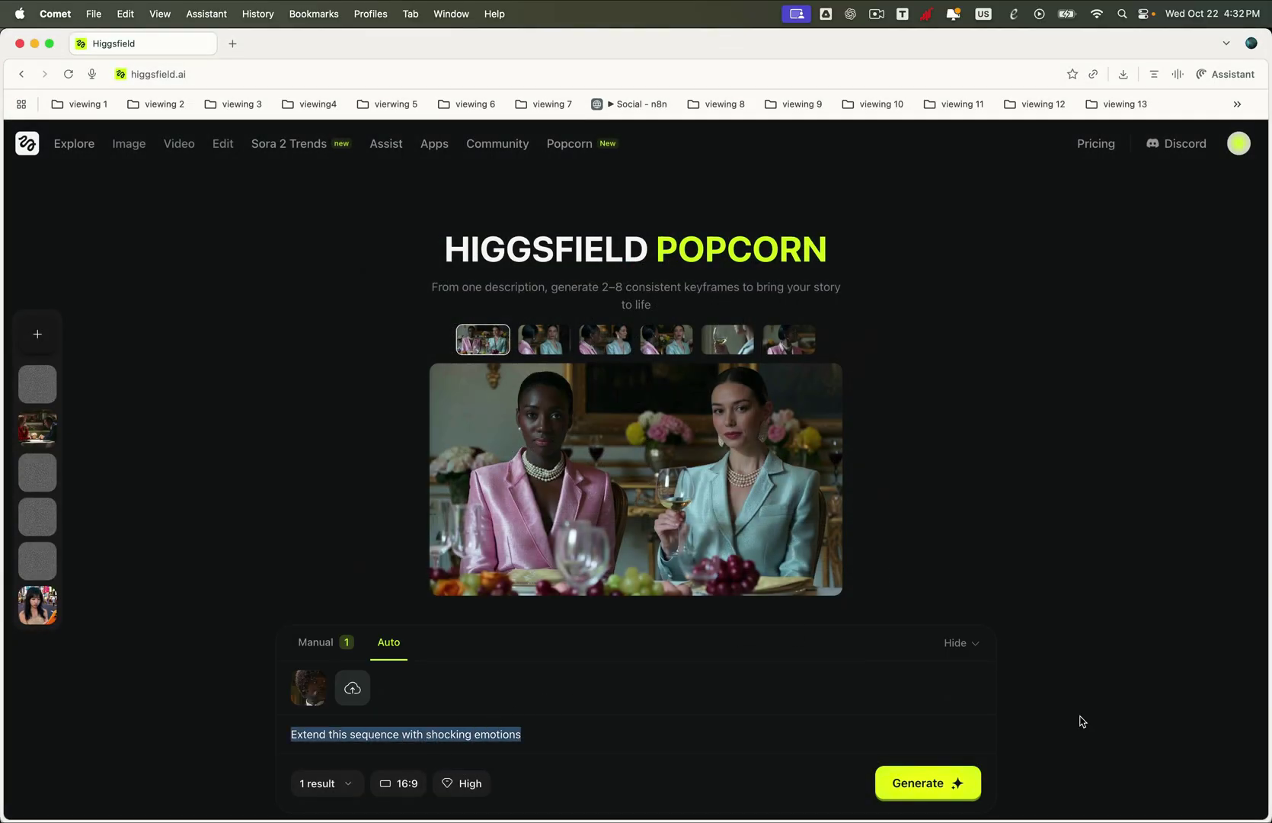
pyautogui.write('Expand the background, but keep it the same, just expand it to reveal the behind-the-scenes lighting of the set.')
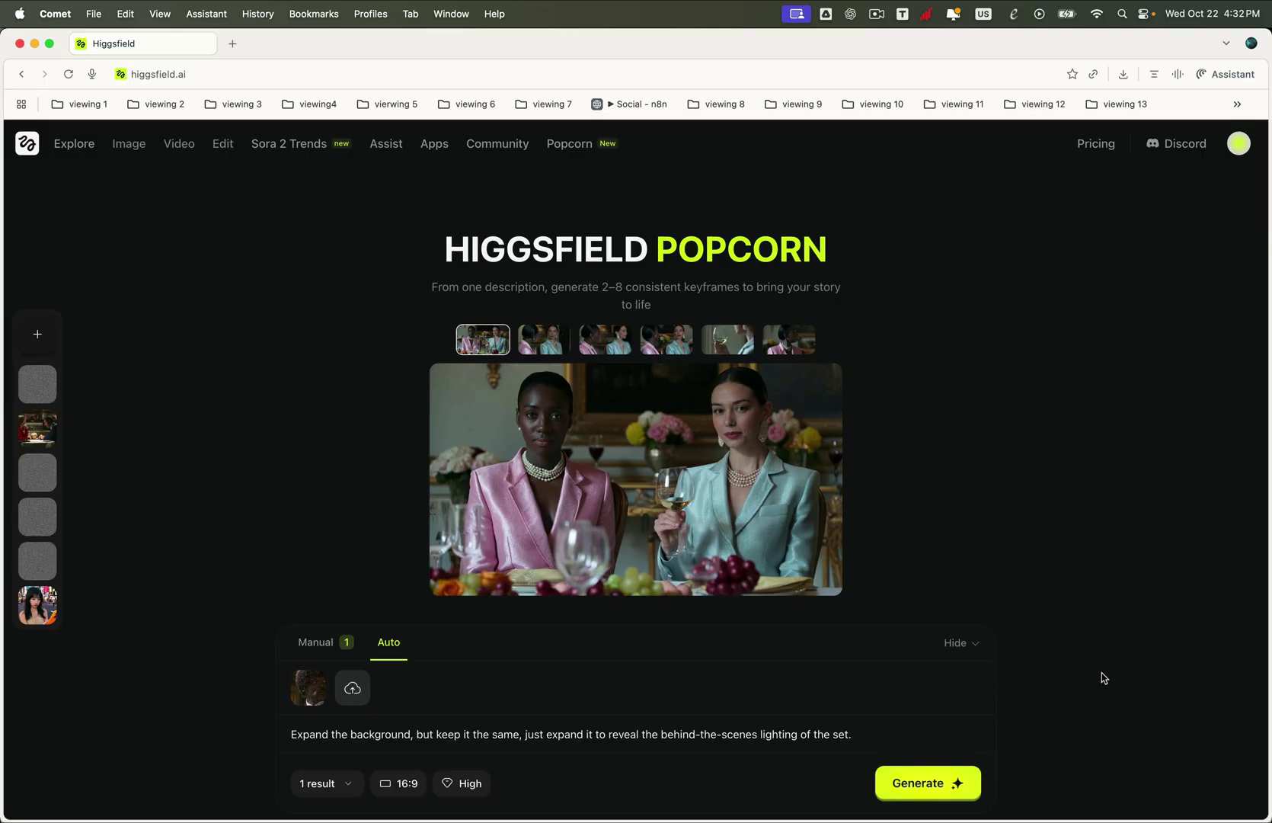
pyautogui.press('super+Tab')
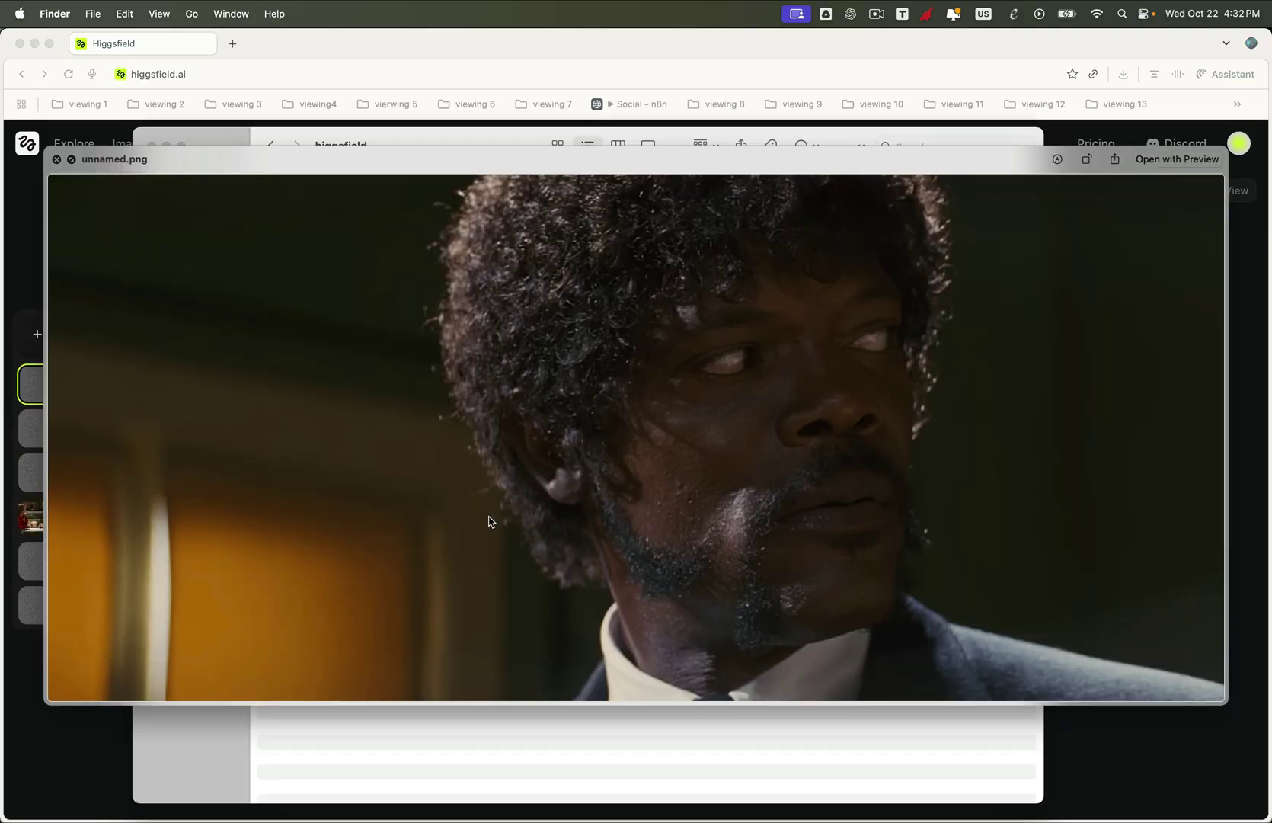
pyautogui.press('super+Tab')
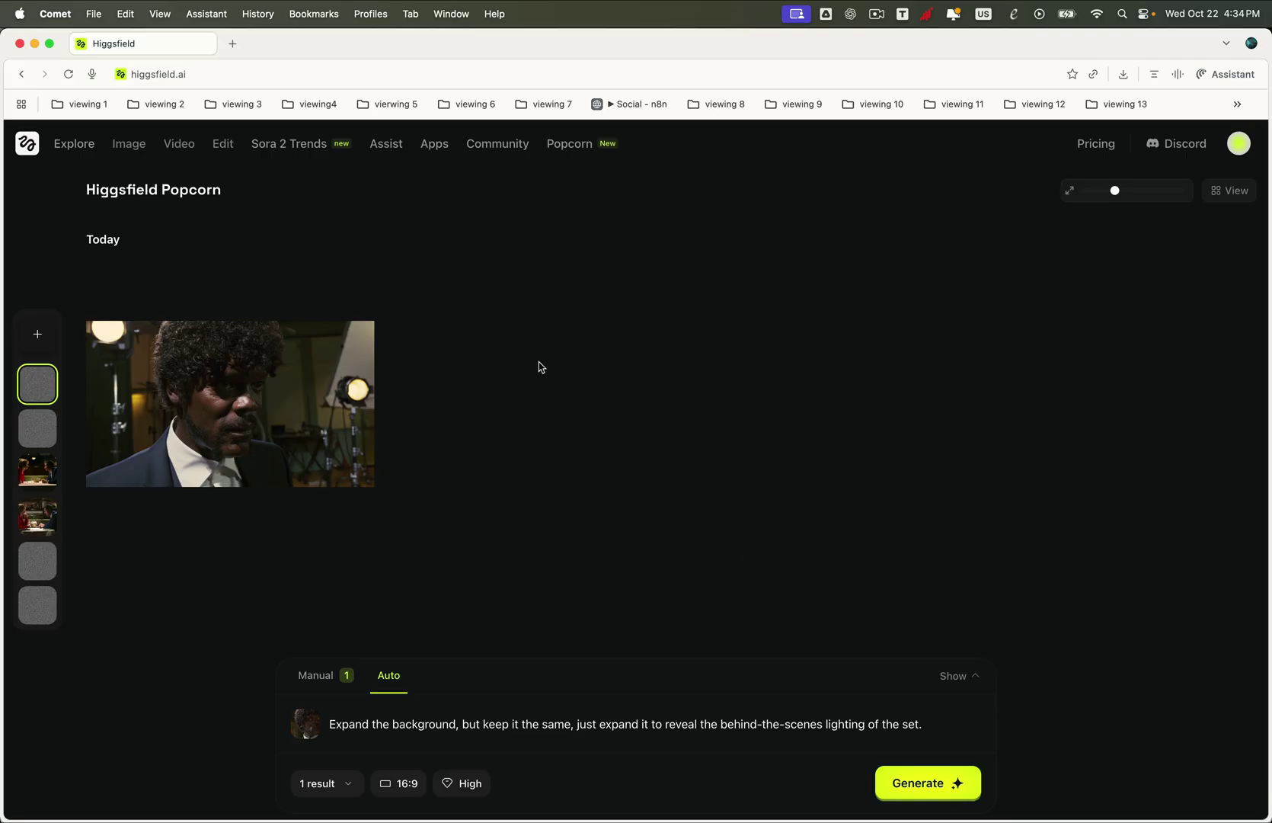
pyautogui.click(328, 409)
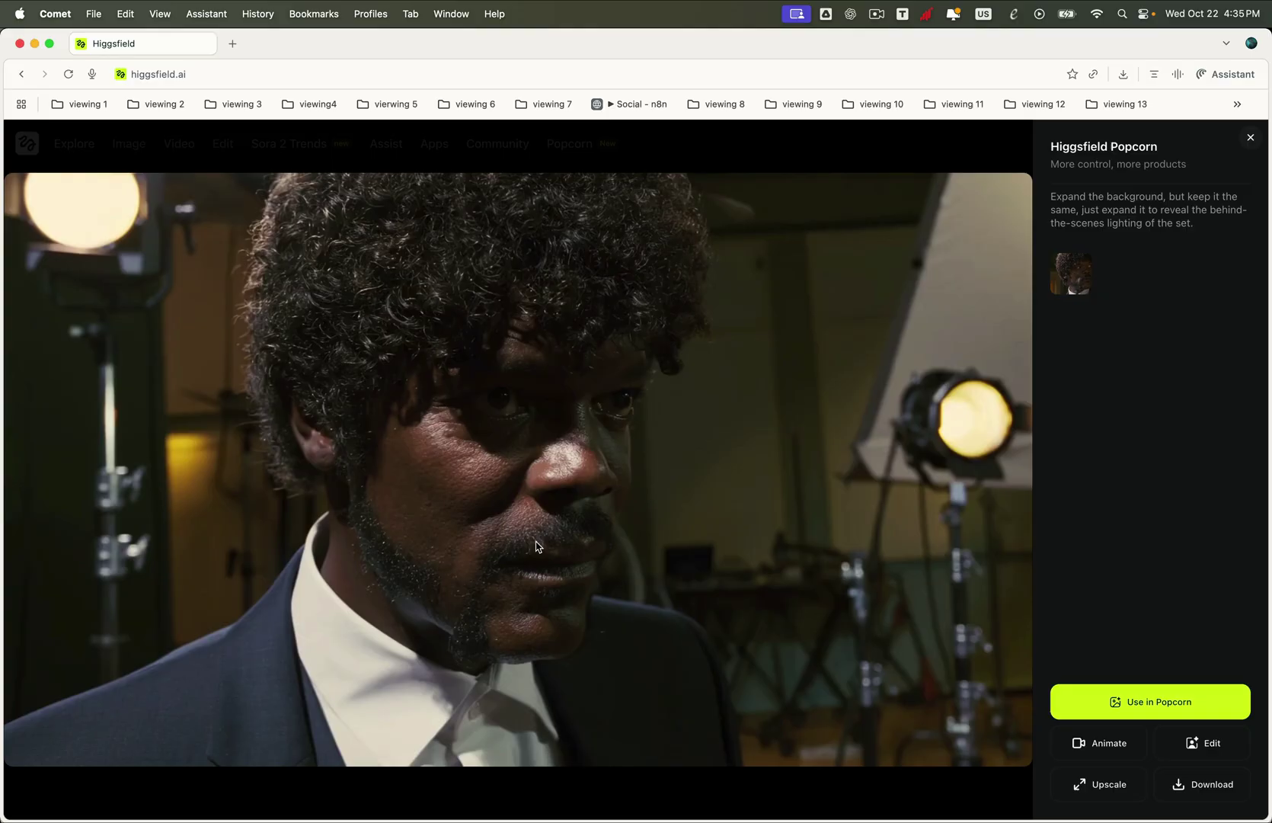
pyautogui.press('Escape')
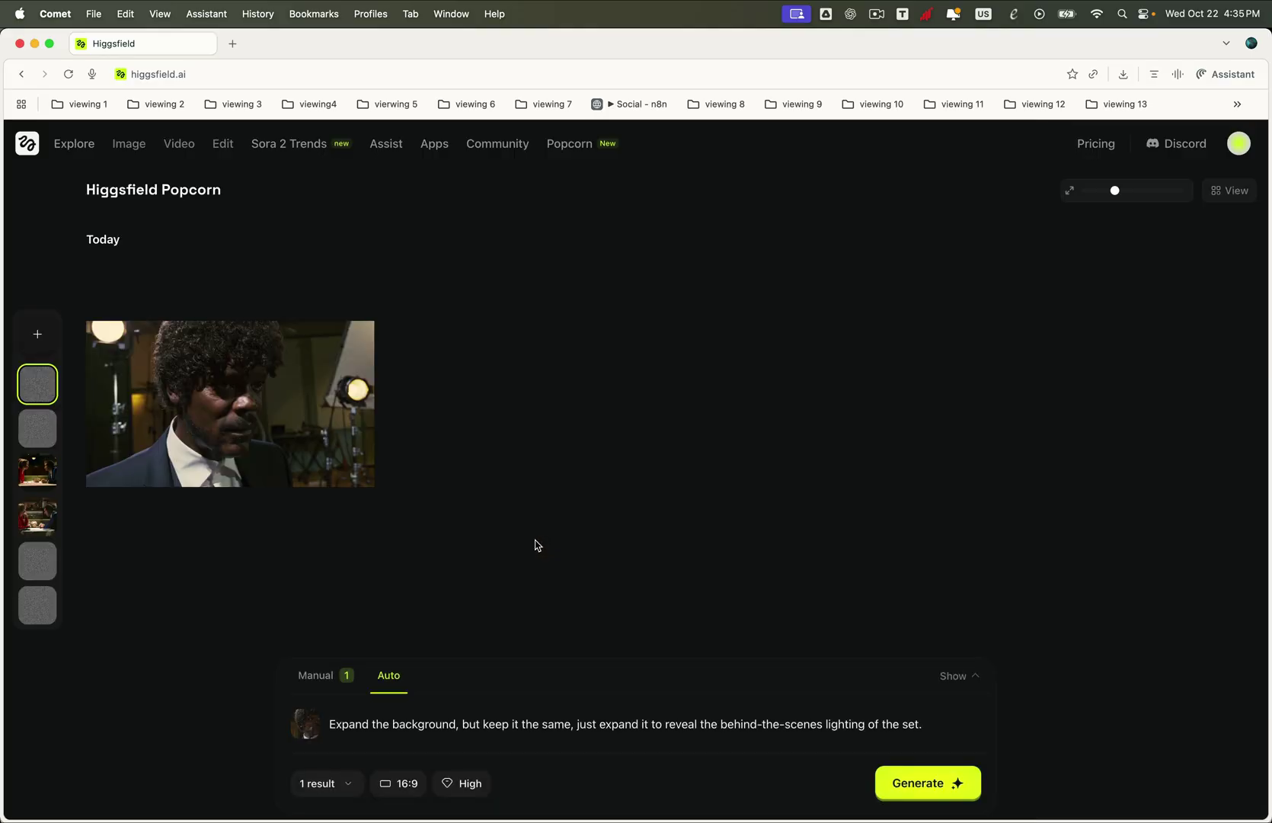
# - Replace the portrait reference with unnamed (4).jpg and unnamed (5).jpg as references
pyautogui.click(308, 721)
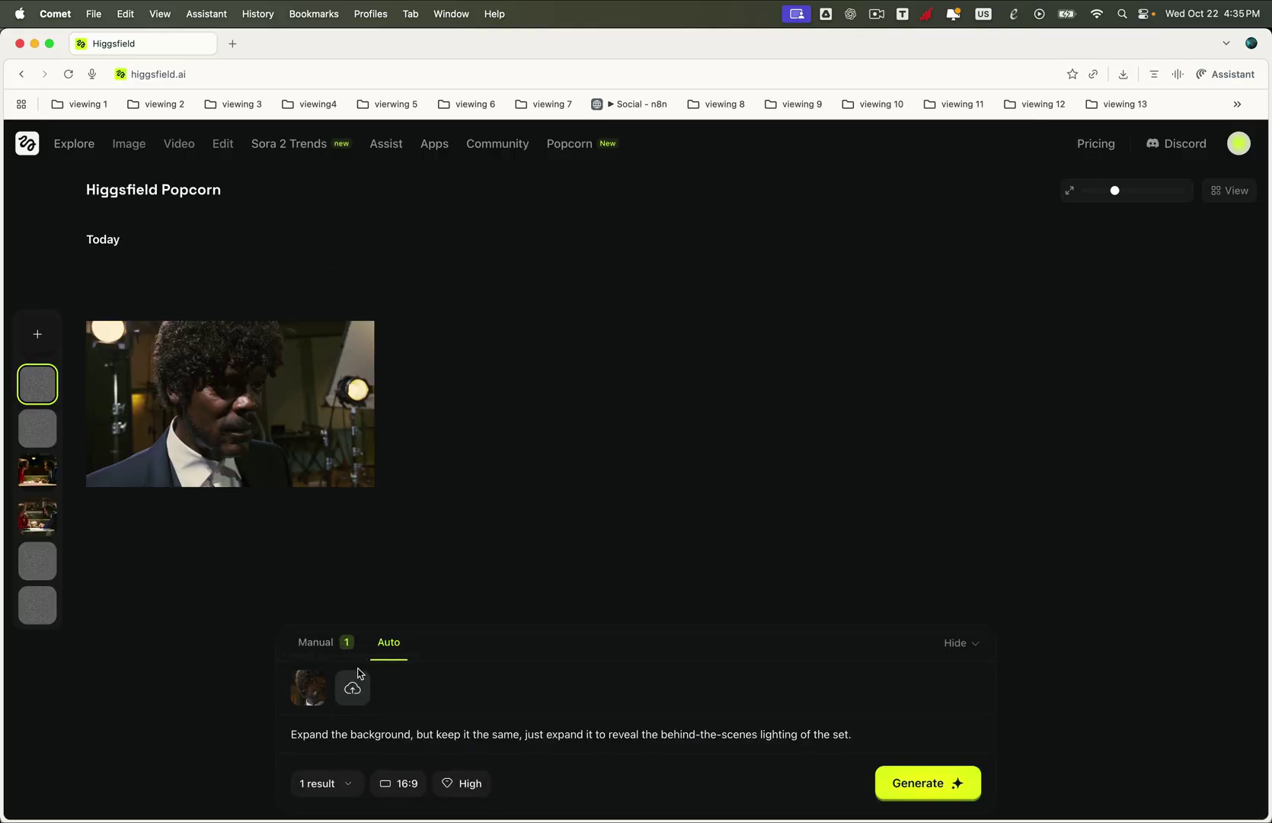
pyautogui.click(323, 674)
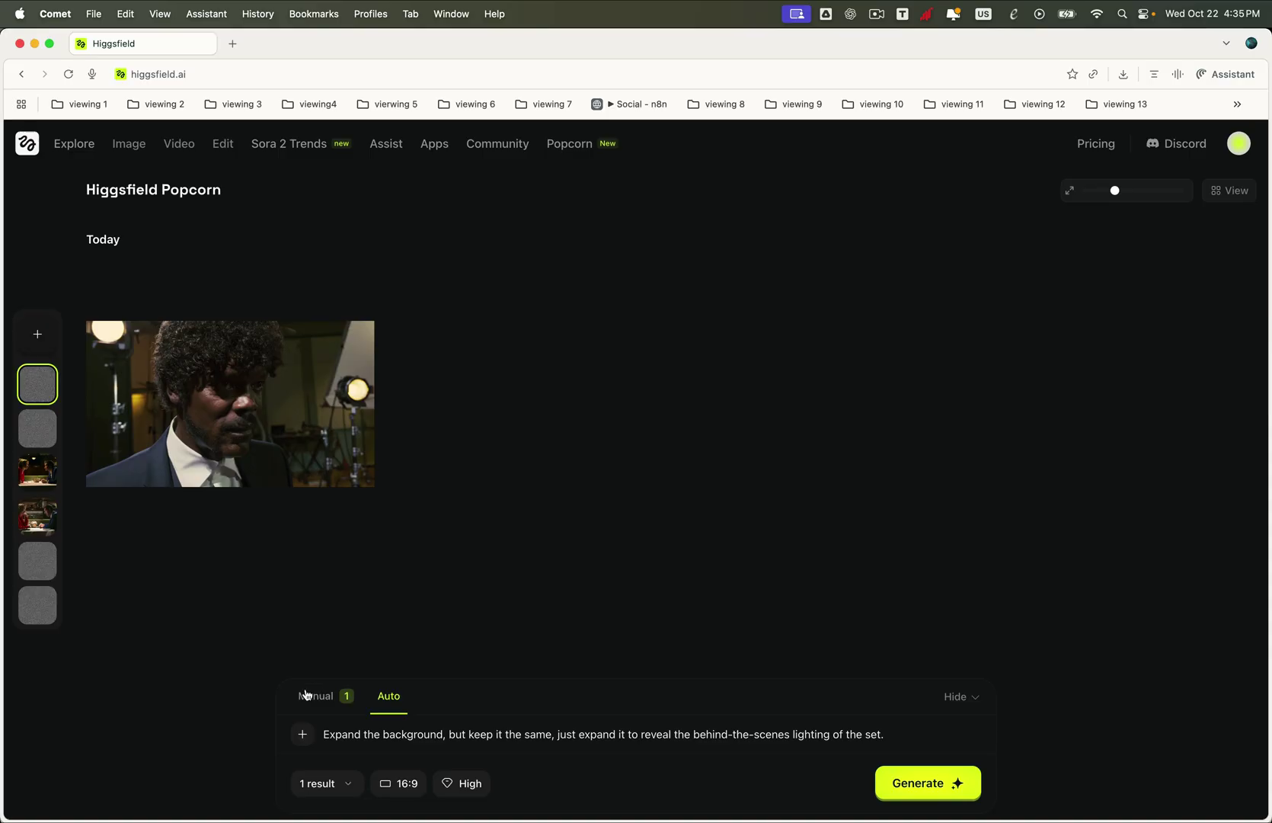
pyautogui.click(303, 734)
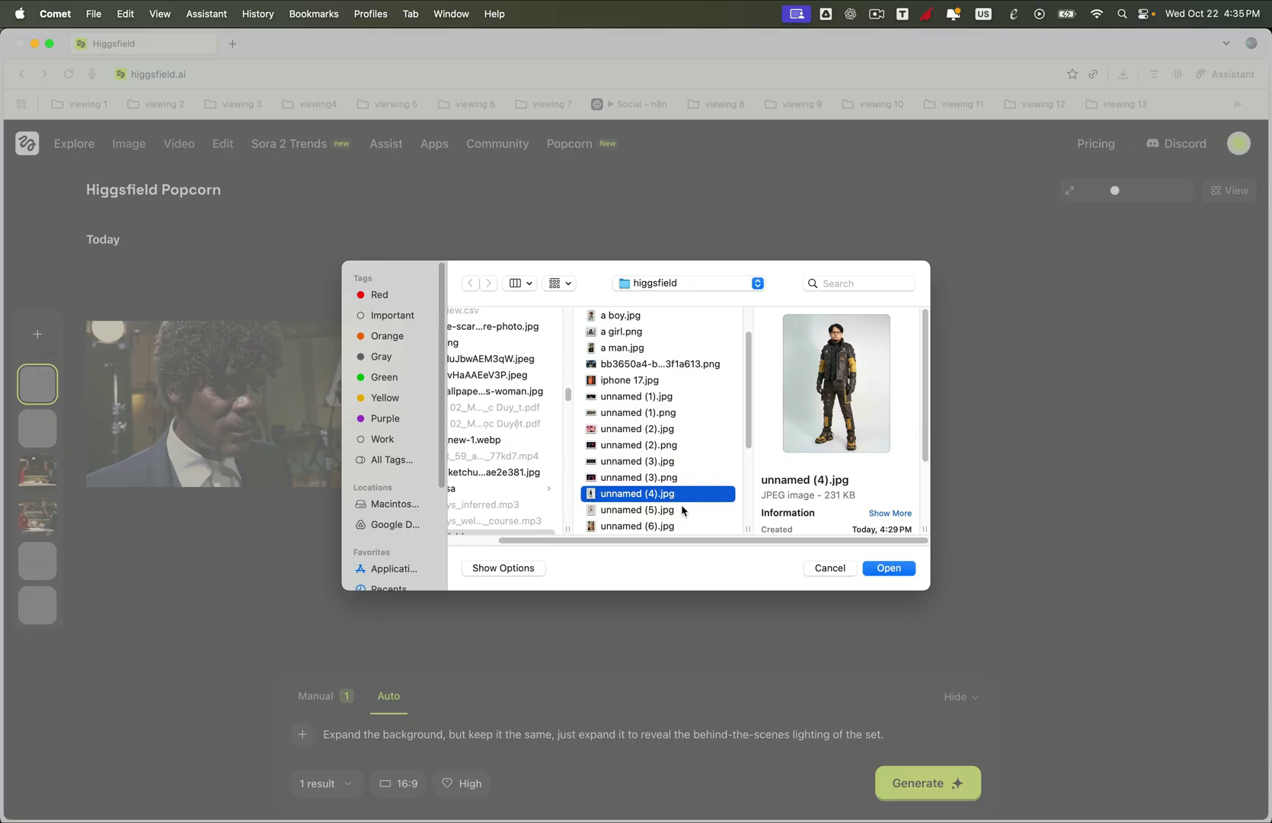
pyautogui.keyDown('shift'); pyautogui.click(681, 510); pyautogui.keyUp('shift')
pyautogui.click(890, 568)
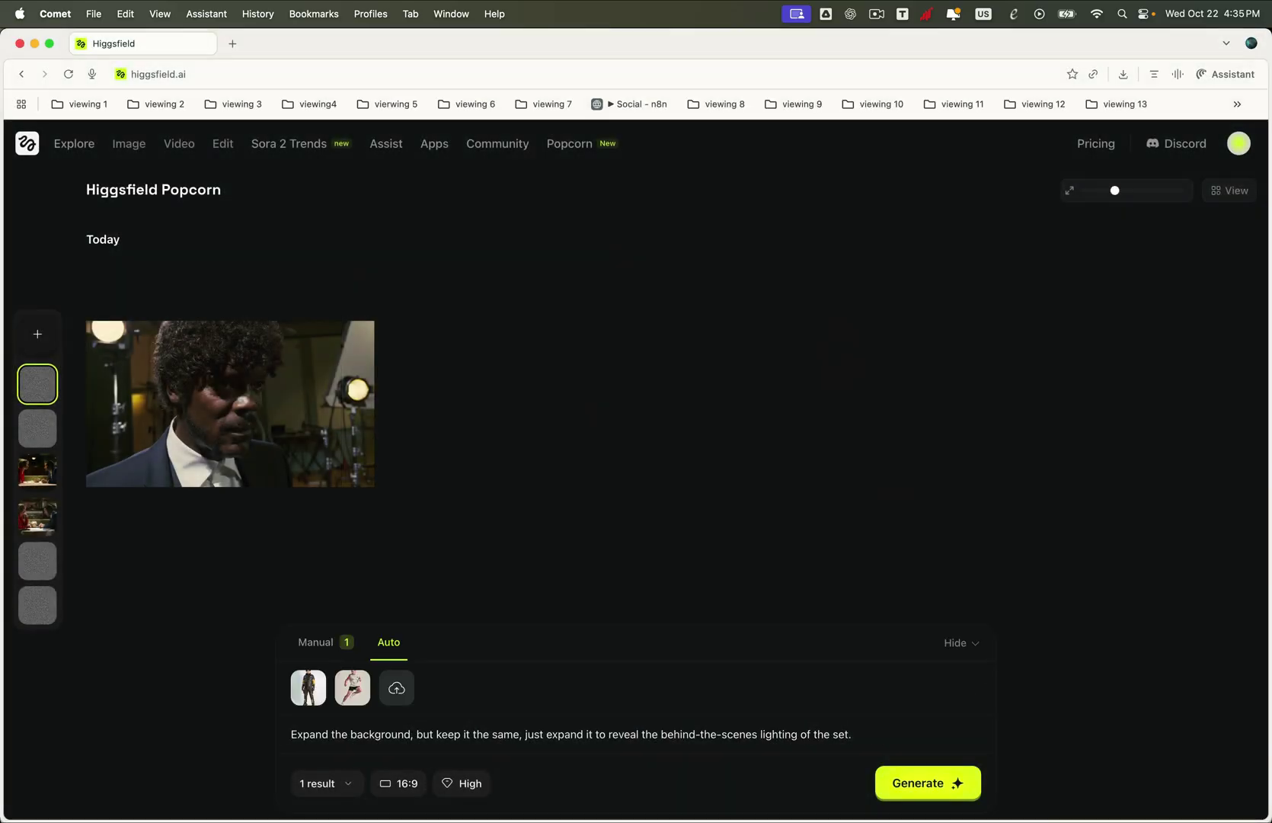
# - Set 9:16, paste the jumping-pose white-background prompt, generate, and view the result
pyautogui.press('super+a')
pyautogui.press('BackSpace')
pyautogui.click(408, 784)
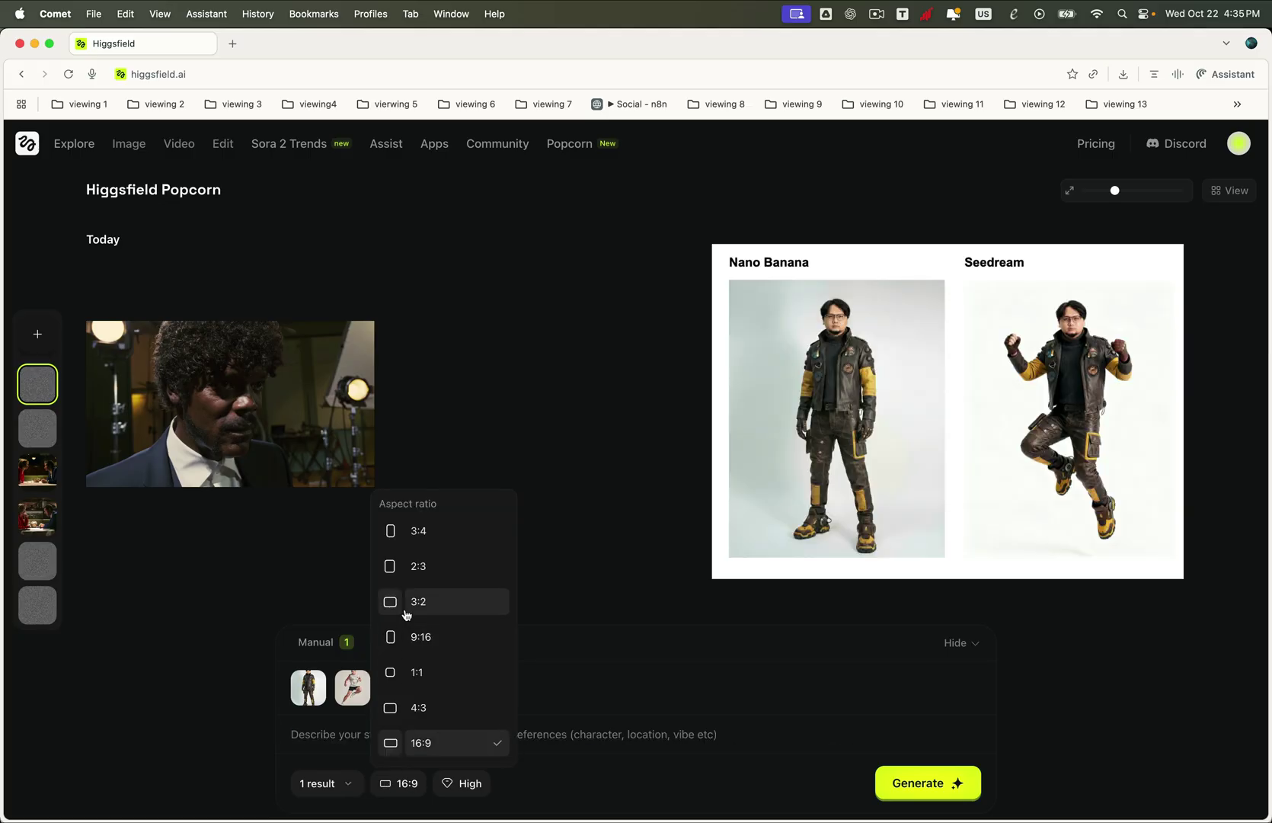
pyautogui.click(423, 637)
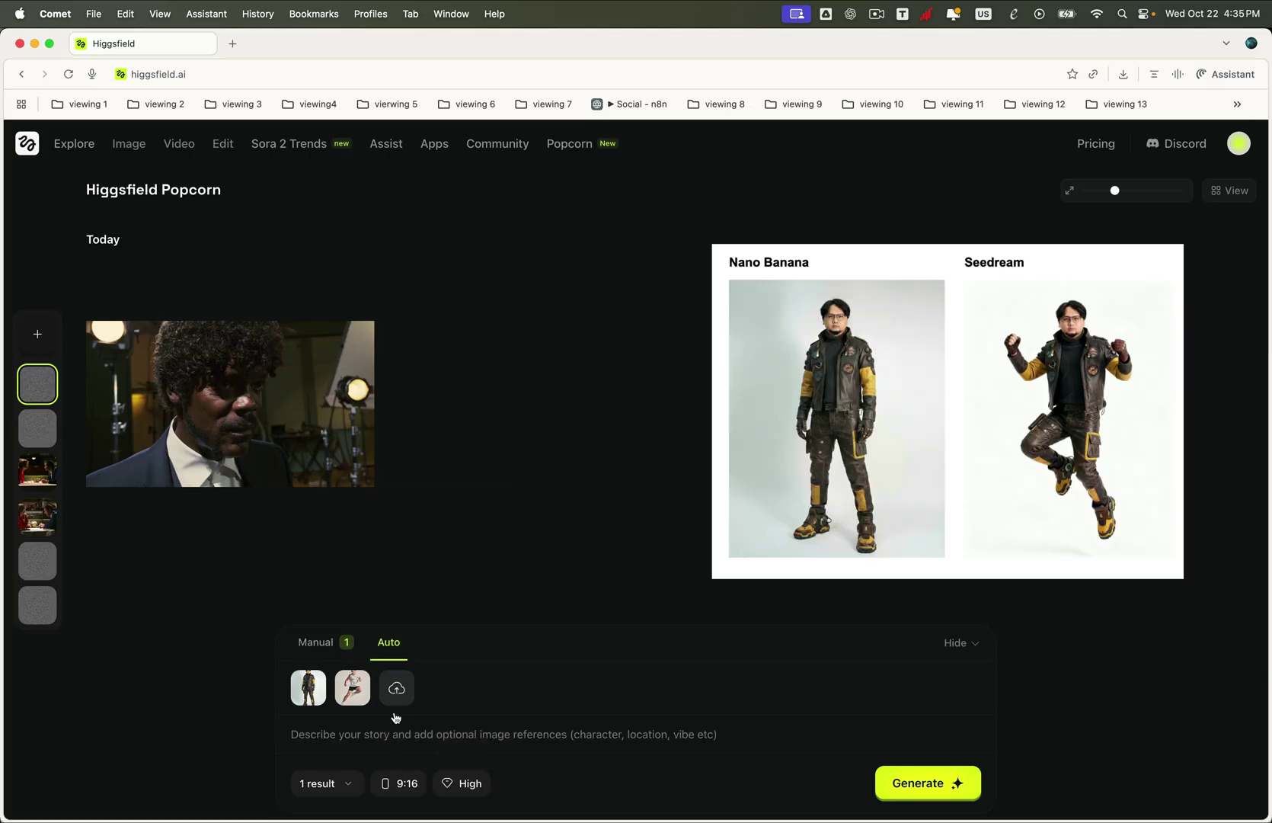
pyautogui.click(874, 737)
pyautogui.write('Do the same action pose as in the IMG2 for the character in IMG1, the background is plain white')
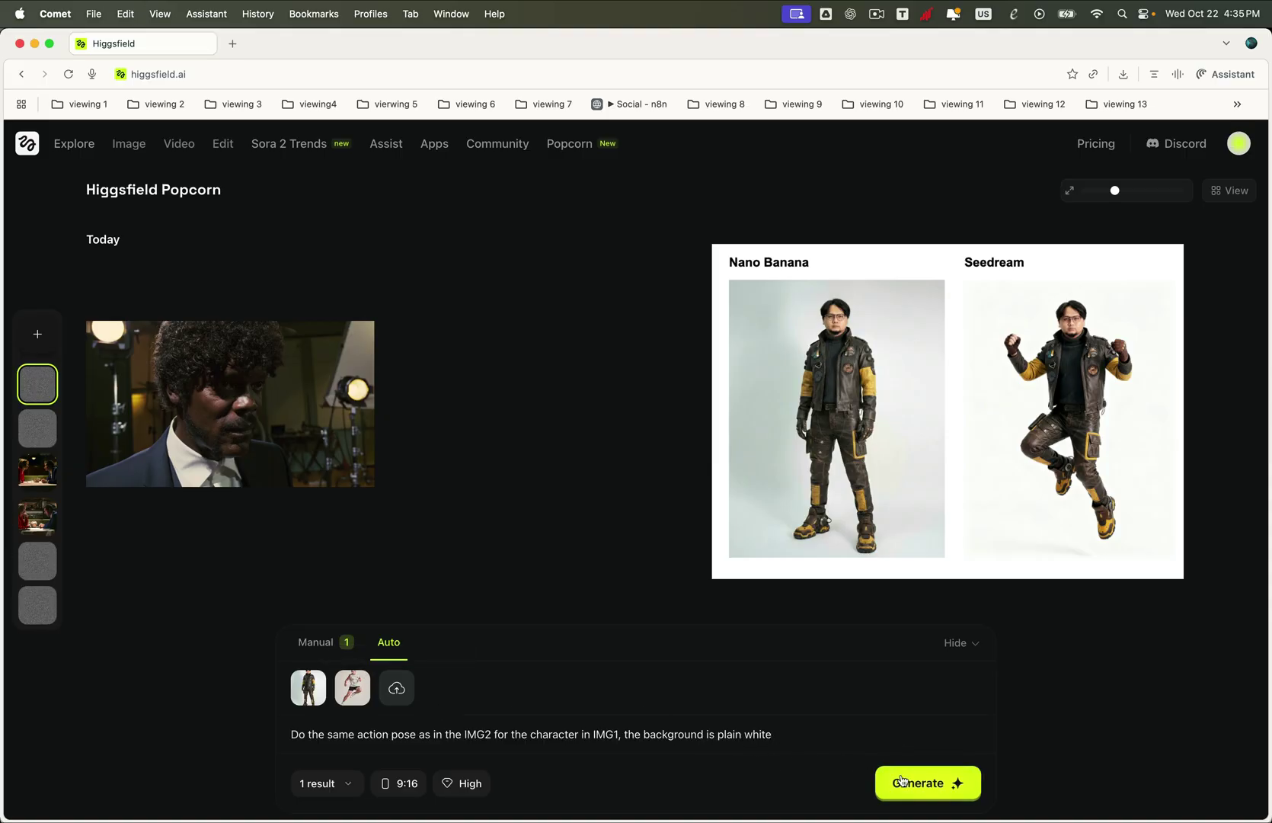
pyautogui.click(926, 783)
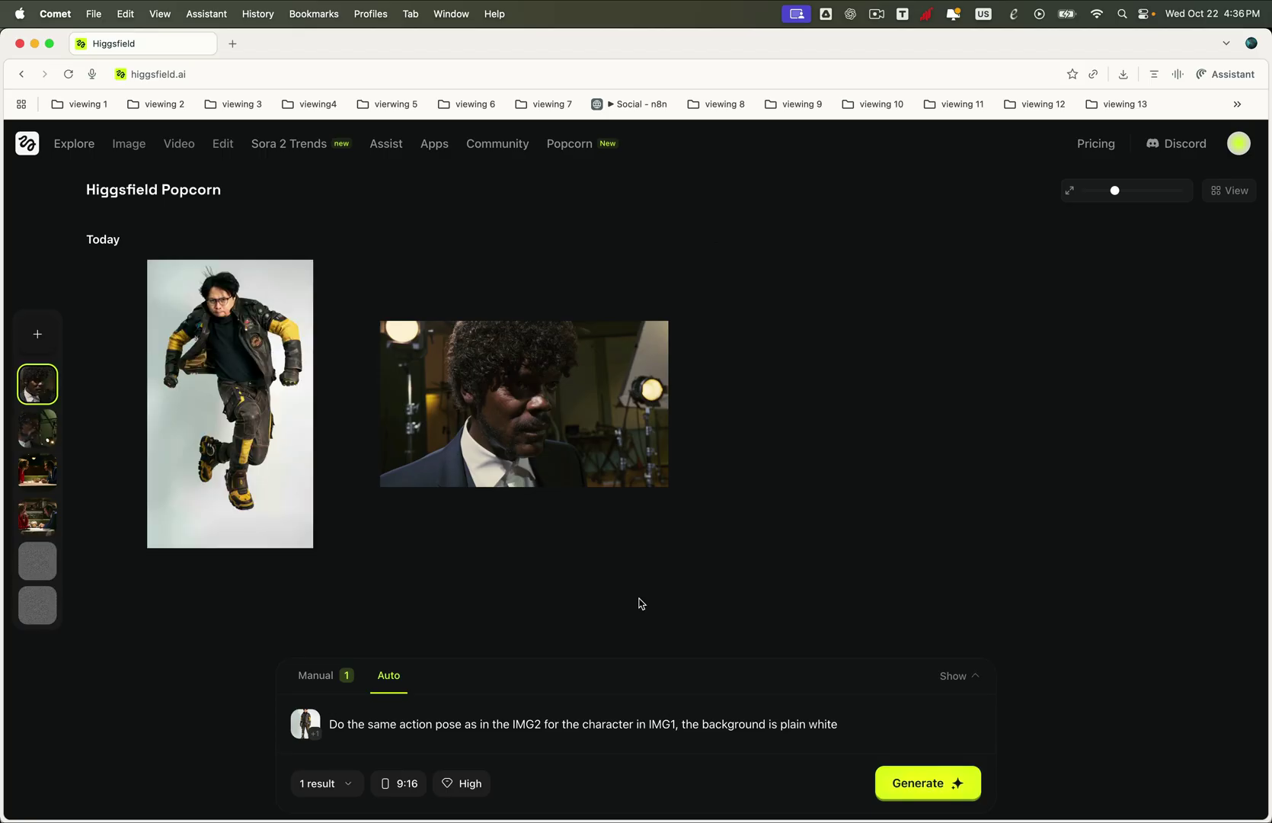
pyautogui.click(233, 440)
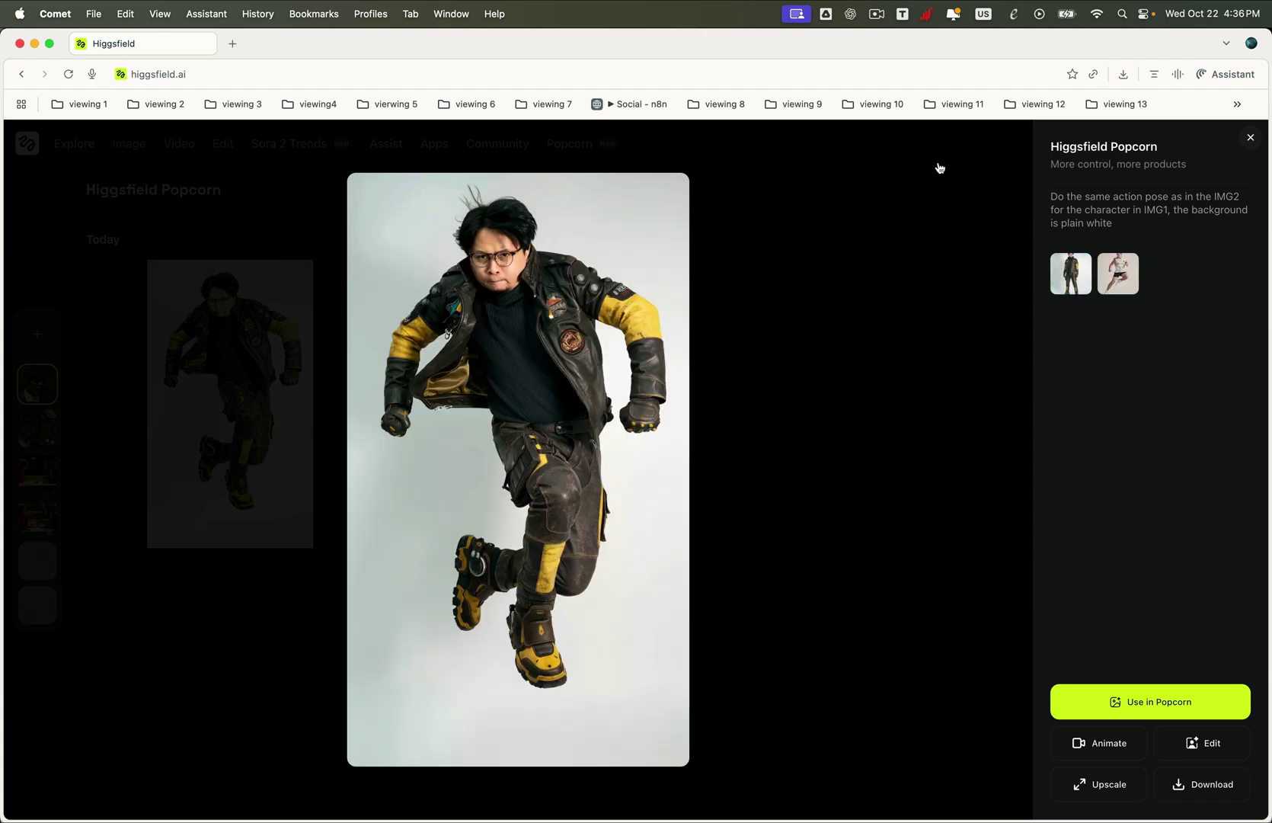
# - Swap both pose references for product photos unnamed (6).jpg and unnamed (7).jpg
pyautogui.click(1250, 140)
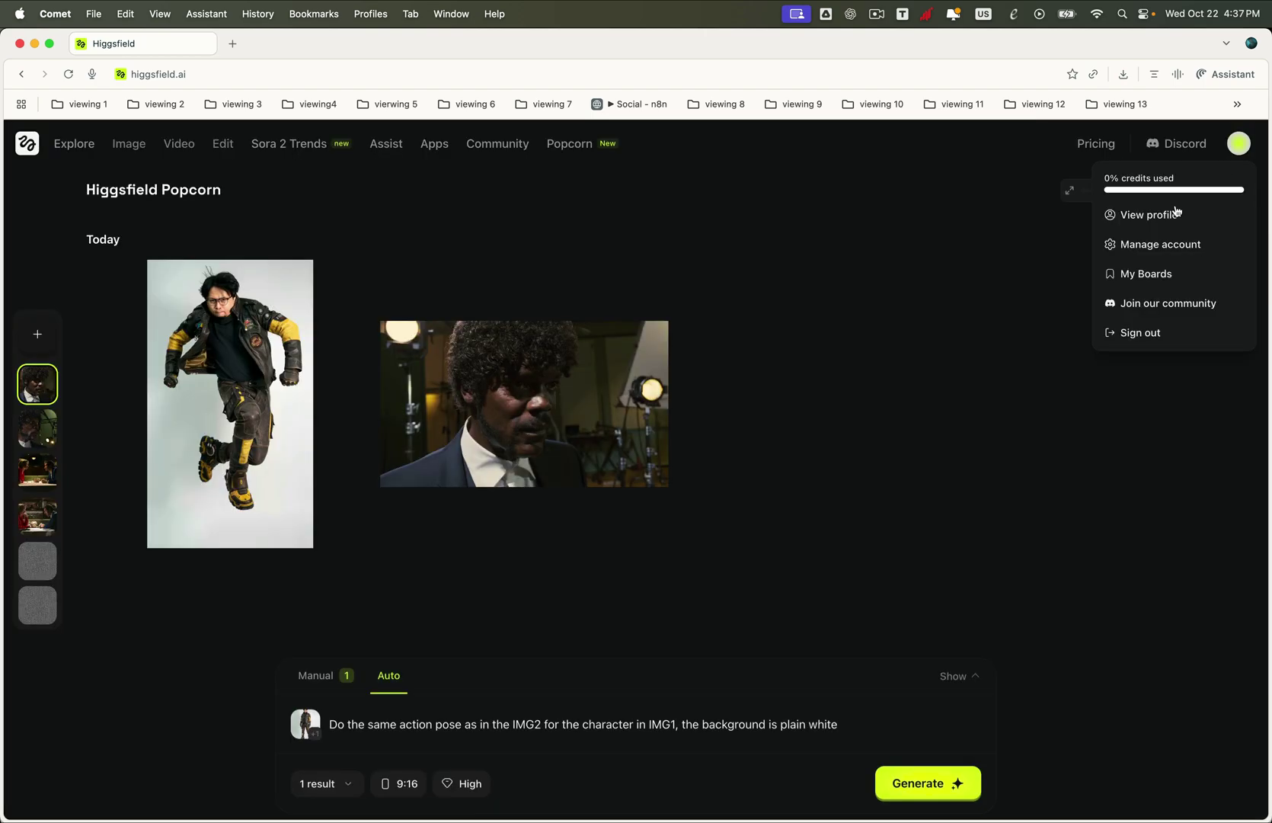
pyautogui.click(316, 722)
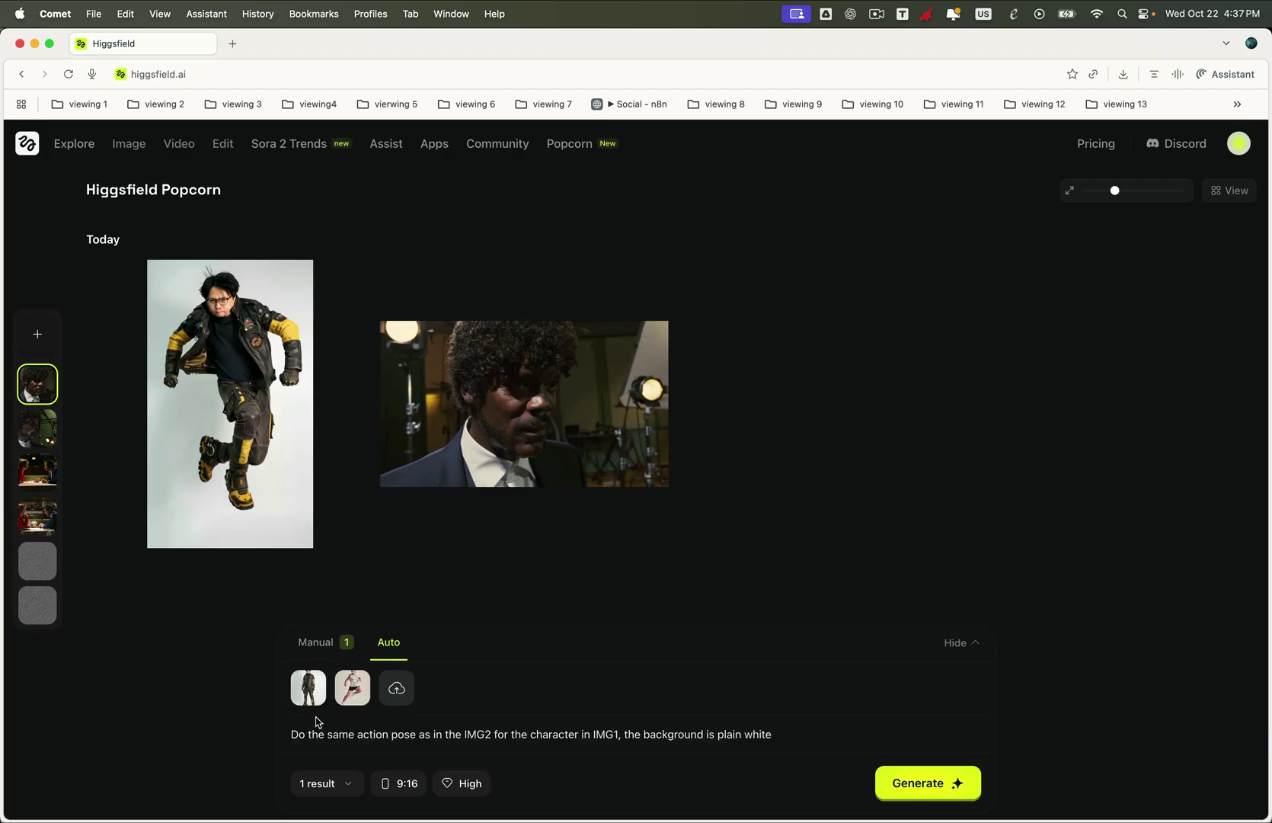
pyautogui.click(324, 673)
pyautogui.click(324, 672)
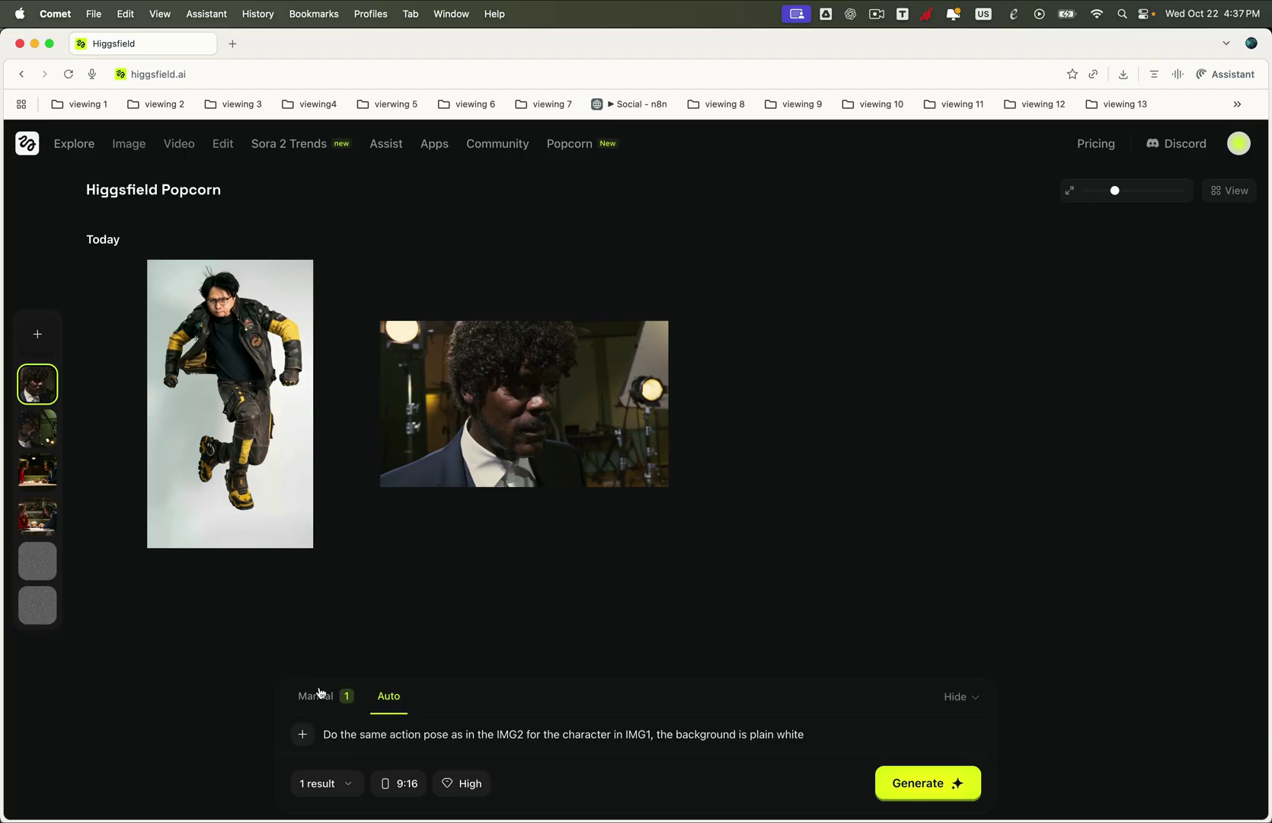
pyautogui.click(302, 734)
pyautogui.click(659, 461)
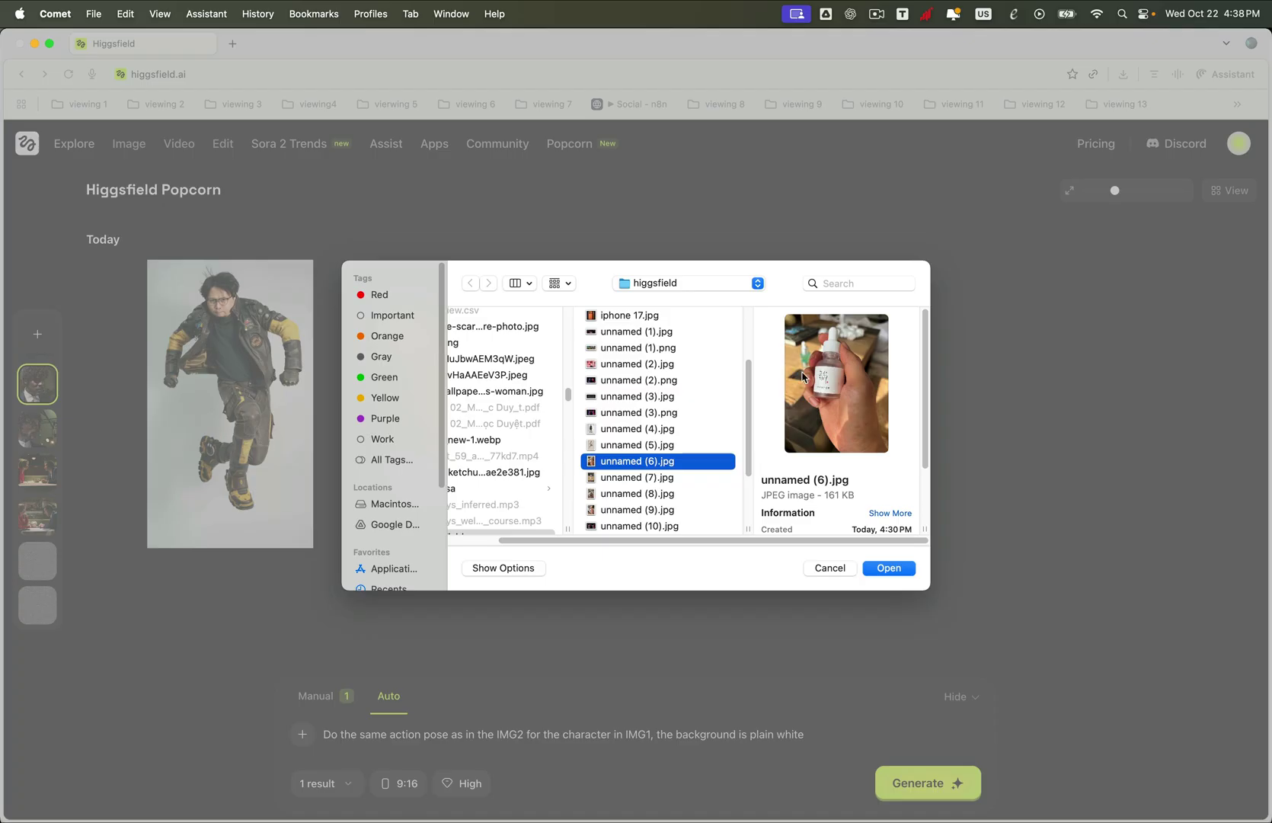
pyautogui.keyDown('shift'); pyautogui.click(722, 477); pyautogui.keyUp('shift')
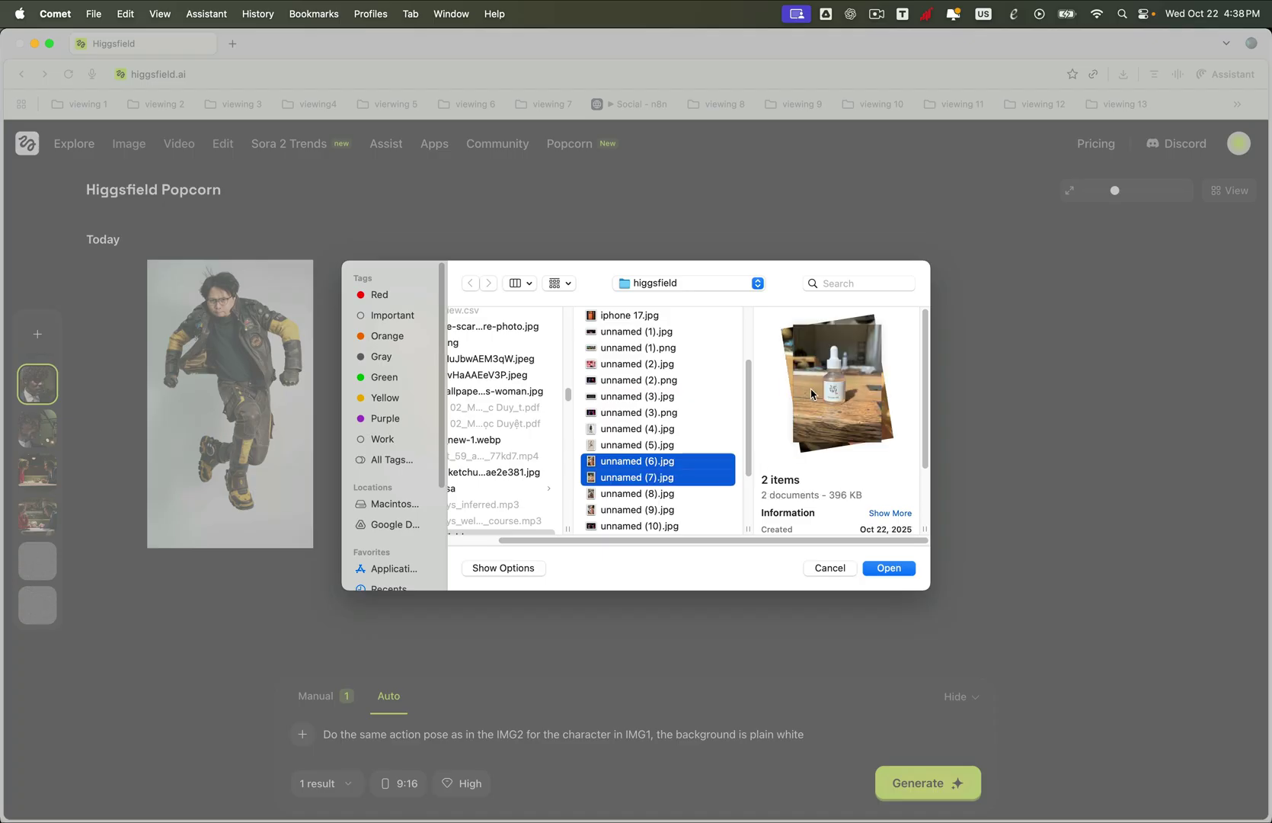
pyautogui.click(912, 570)
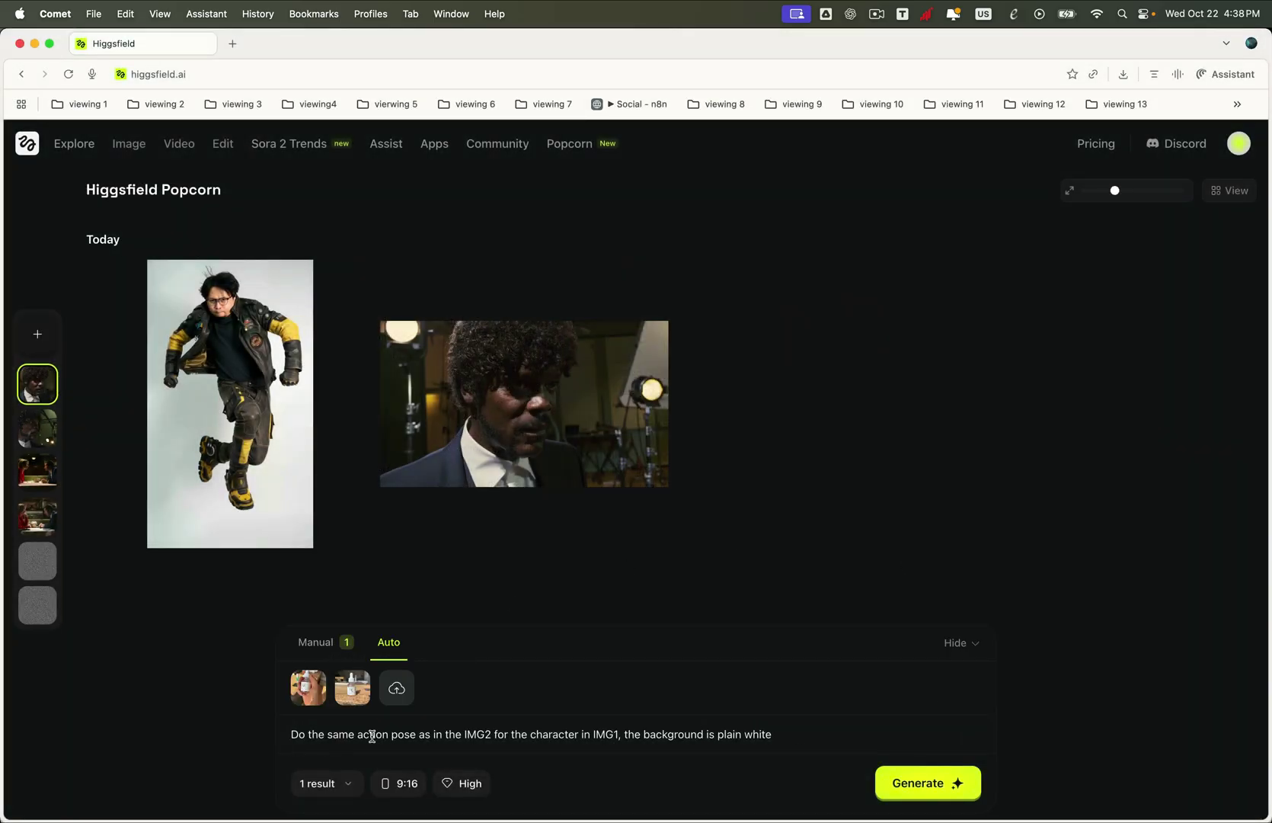
# - Replace the prompt with the UGC bedroom serum instruction and generate
pyautogui.tripleClick(372, 736)
pyautogui.write('Create a hyper-realistic image. Make it UGC content. Change the background to the bedroom.')
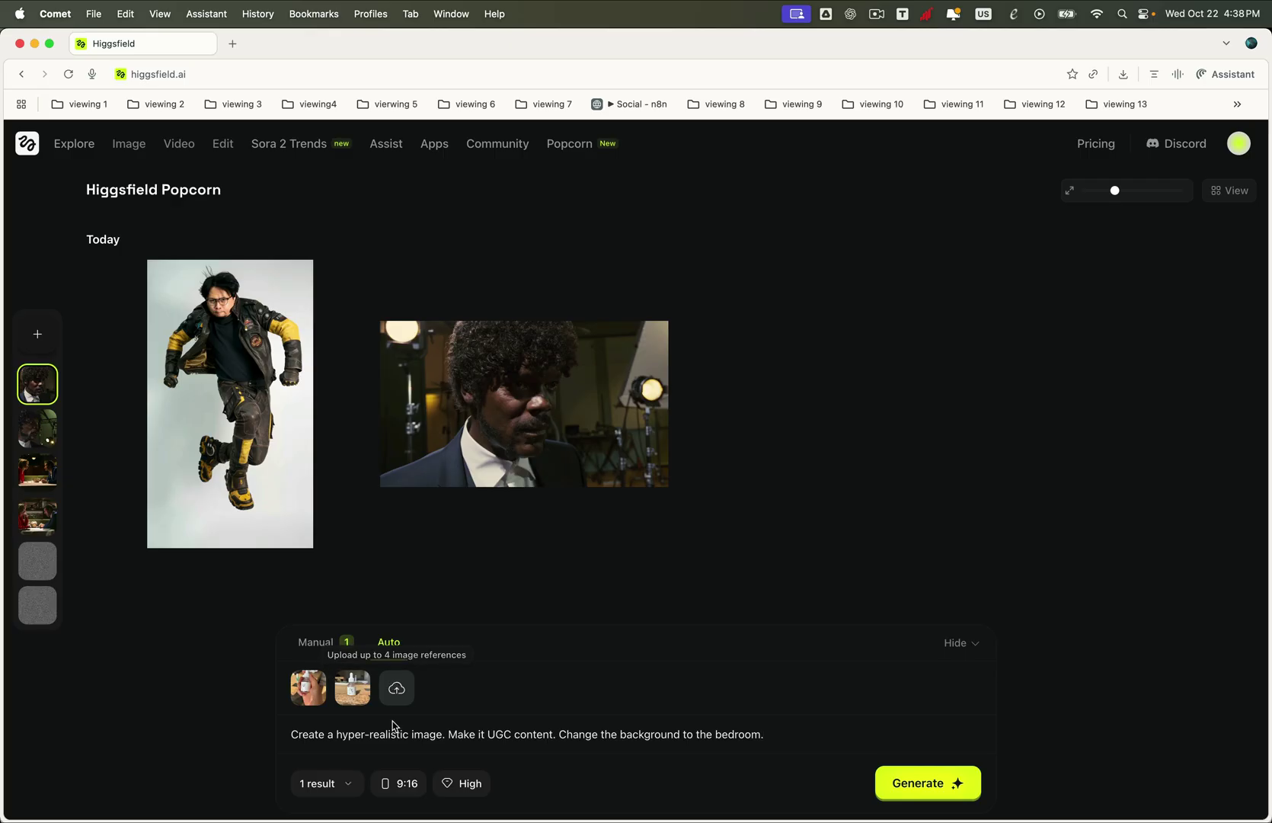
pyautogui.click(888, 777)
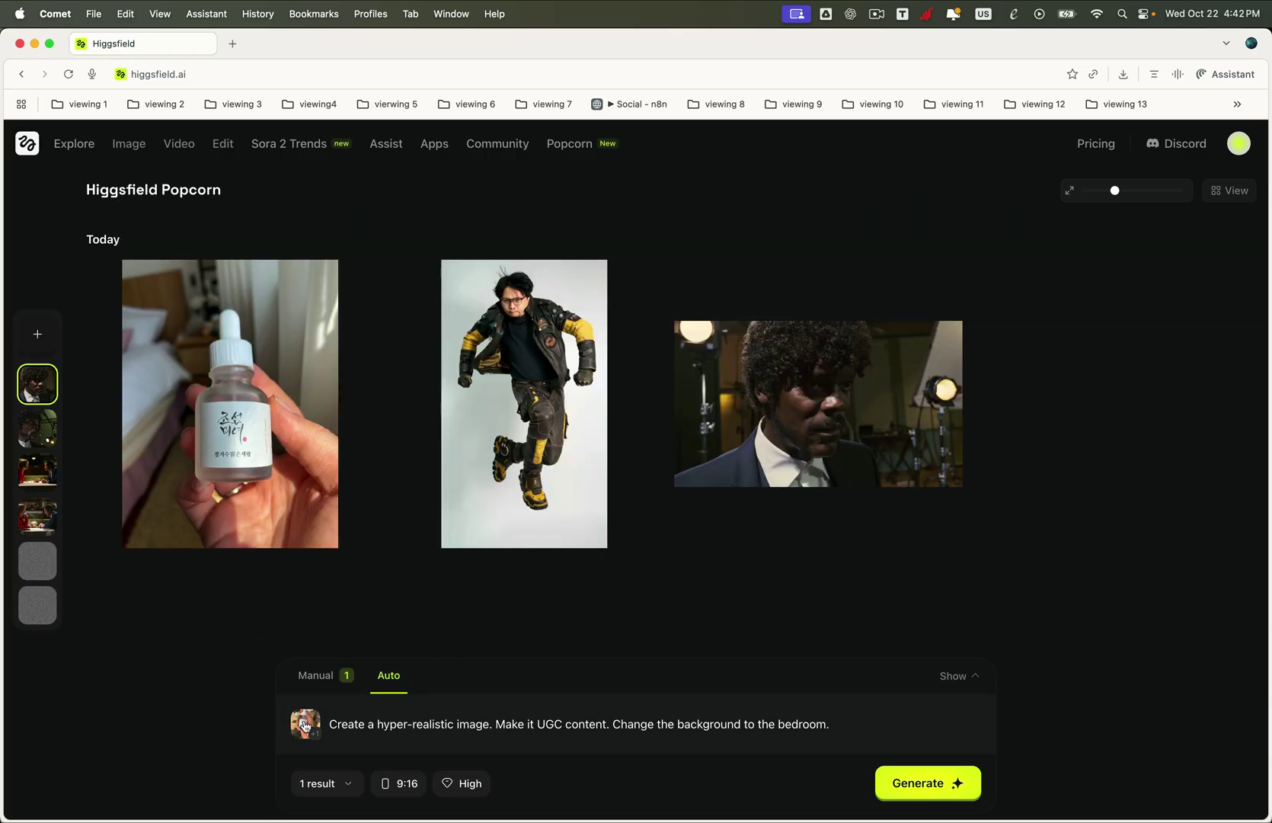
# - Replace both product references with the two-person photo
pyautogui.click(306, 725)
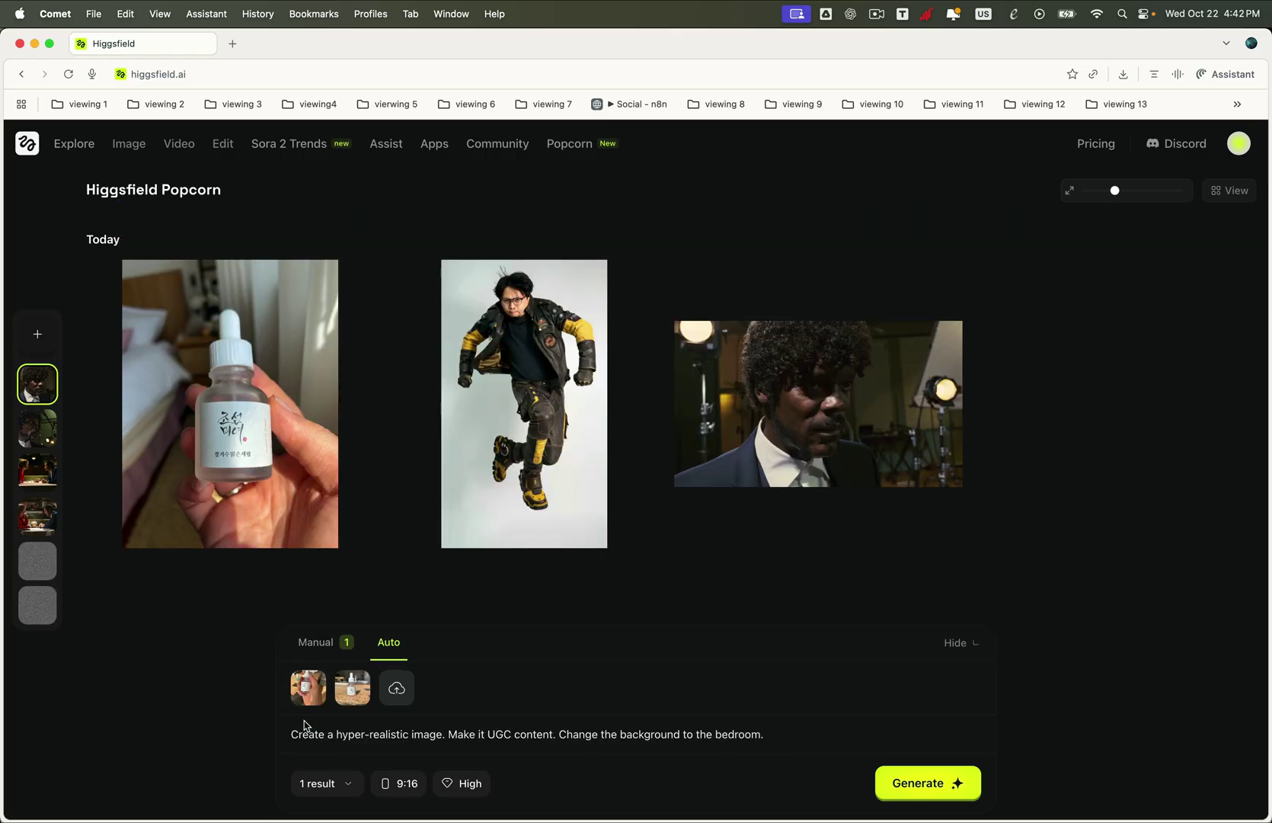
pyautogui.click(325, 671)
pyautogui.click(325, 671)
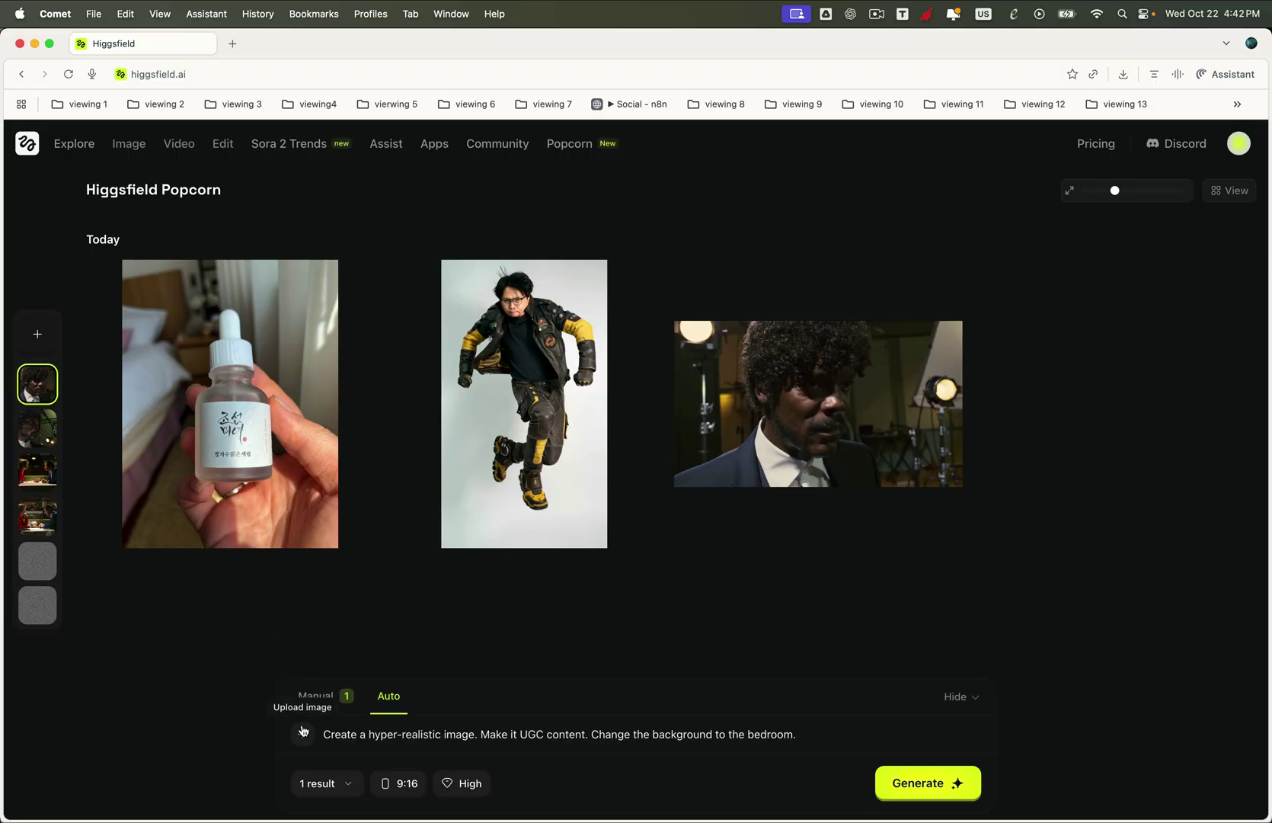
pyautogui.click(302, 734)
pyautogui.click(892, 569)
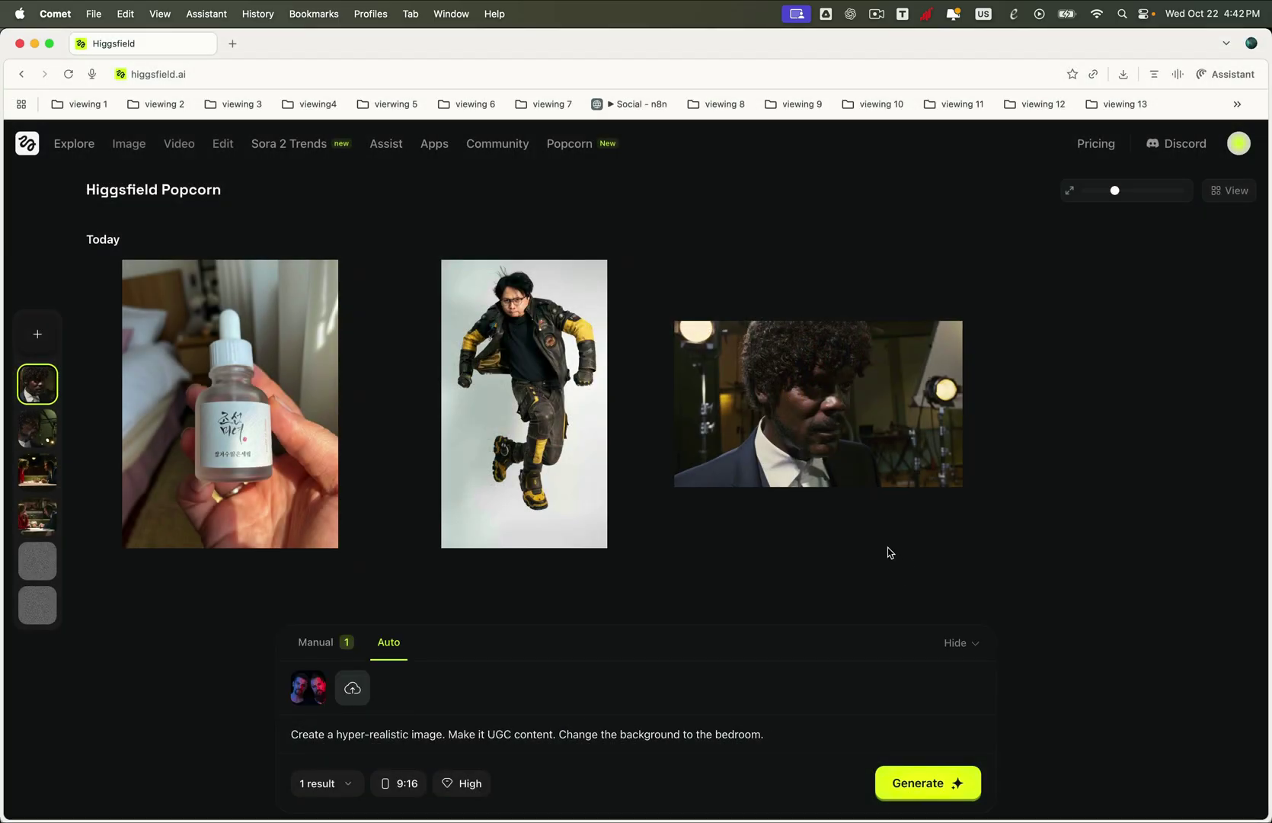
# - Paste the Egyptian cat-heads prompt, set 4:3 aspect ratio, and generate
pyautogui.press('super+a')
pyautogui.write('Give them cat heads, hairless Egyptian cat heads, the one on the left with bronze eyes, the one on the right with blue eyes')
pyautogui.click(418, 787)
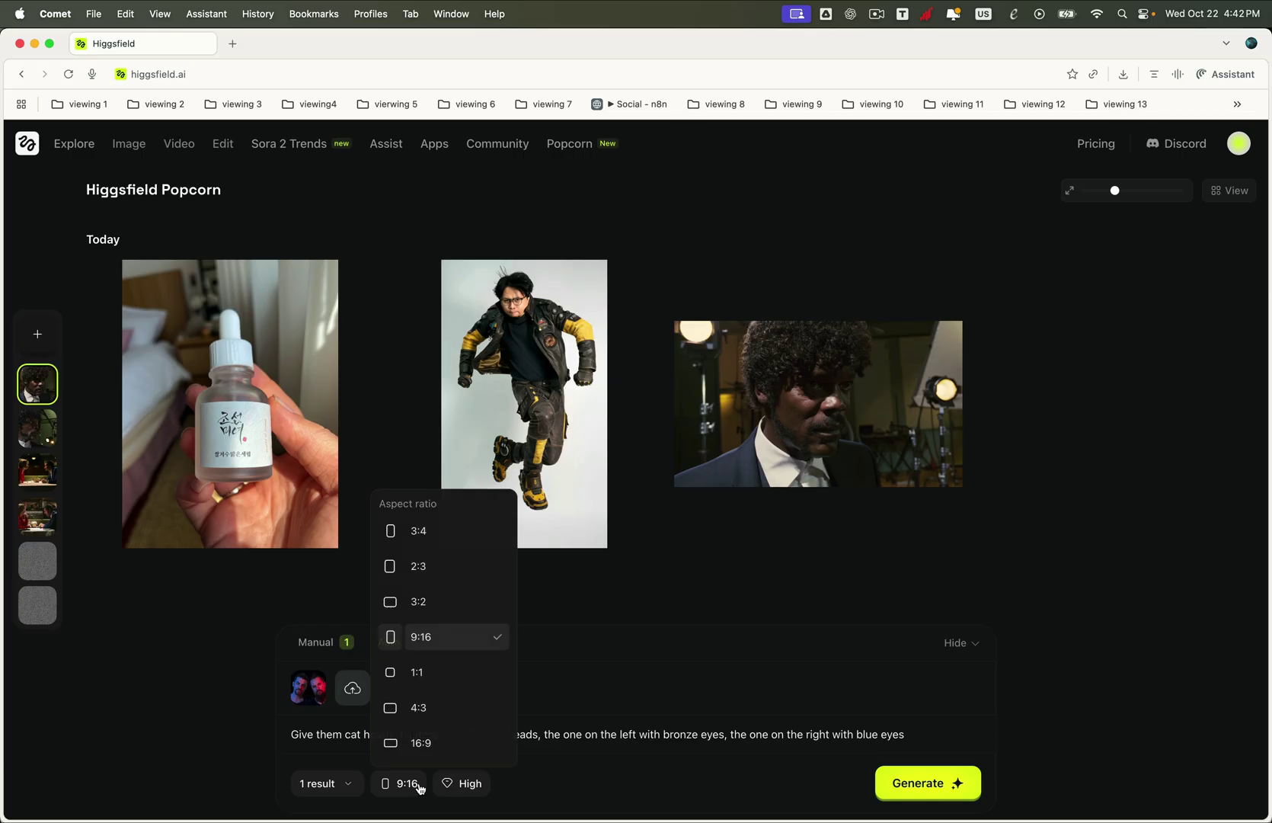
pyautogui.click(442, 708)
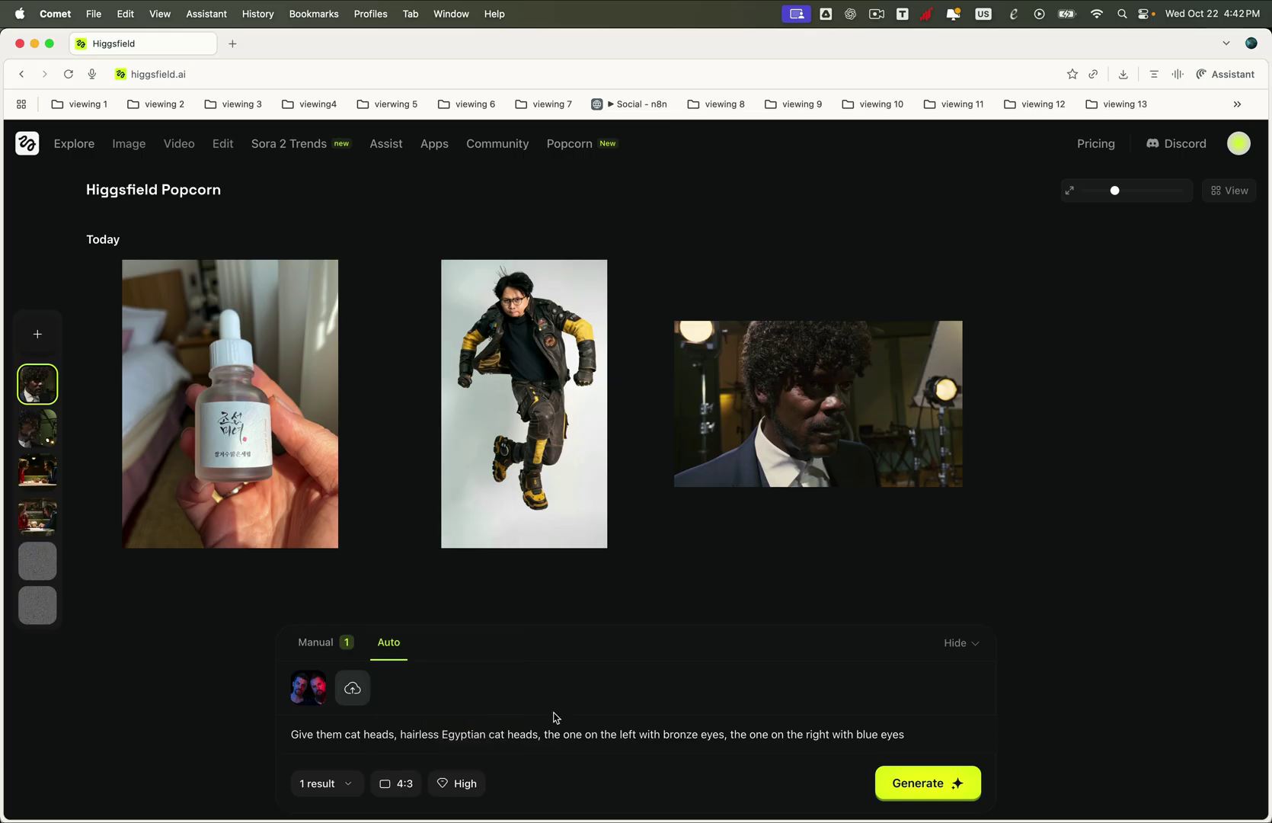
pyautogui.click(898, 781)
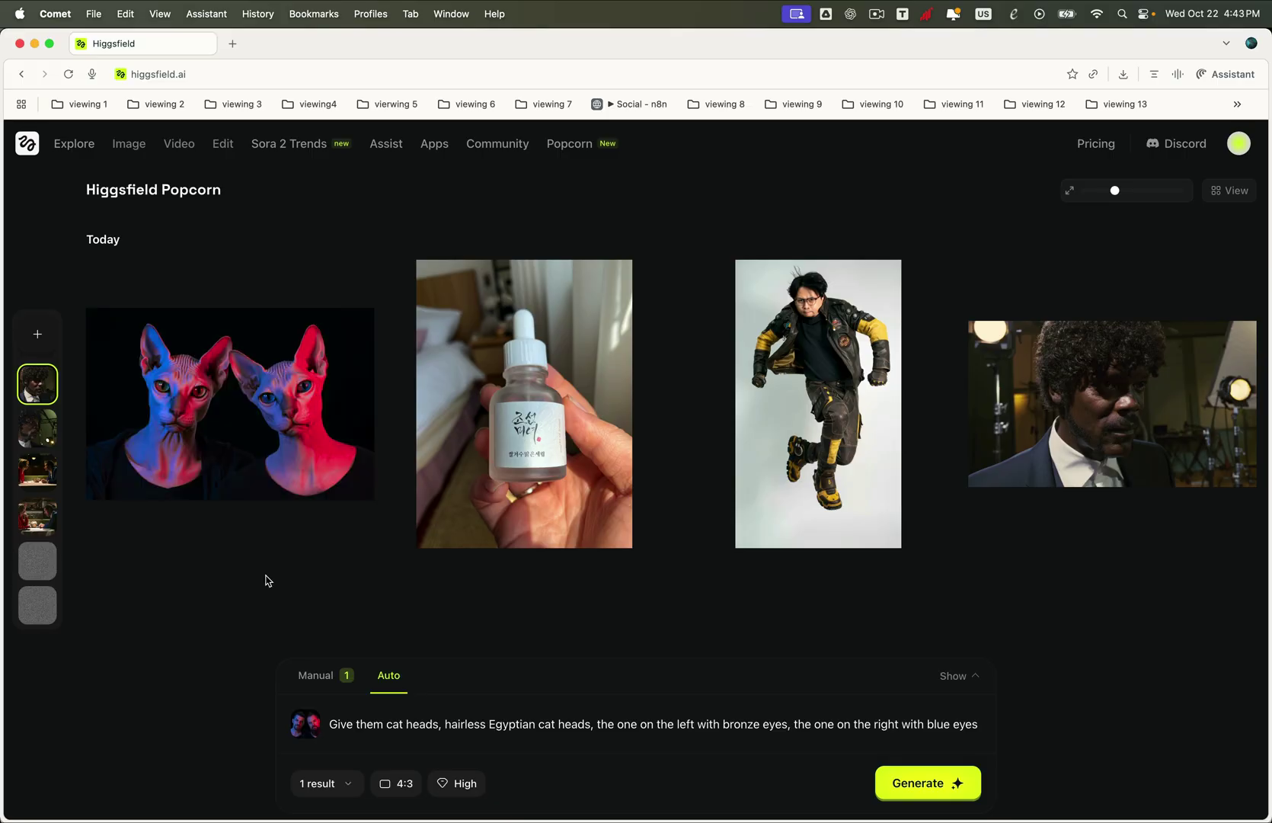
pyautogui.moveTo(199, 412)
# - Replace the reference with unnamed (11).jpg, unnamed (12).jpg and unnamed (13).jpg
pyautogui.moveTo(323, 680)
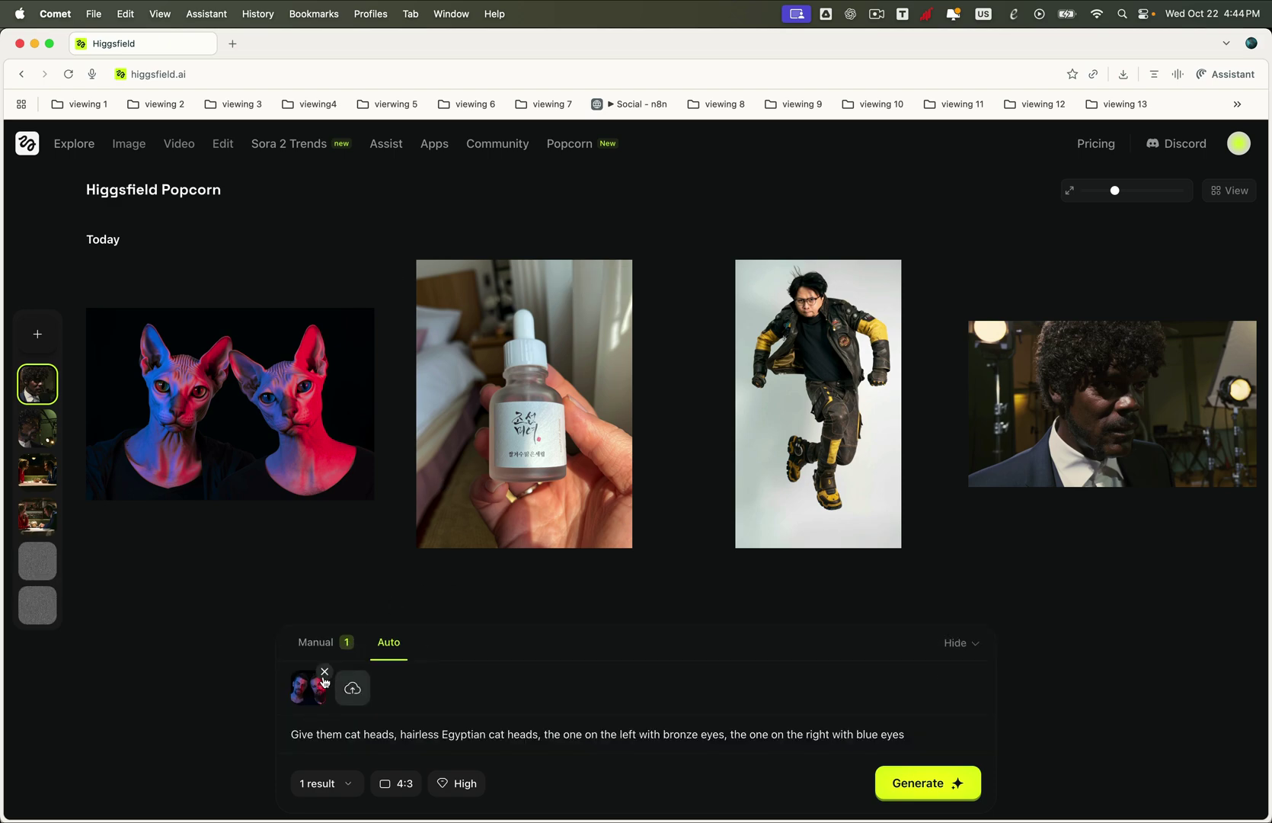
pyautogui.click(325, 672)
pyautogui.click(302, 734)
pyautogui.scroll(-5, 698, 474)
pyautogui.click(676, 509)
pyautogui.keyDown('shift'); pyautogui.click(672, 524); pyautogui.keyUp('shift')
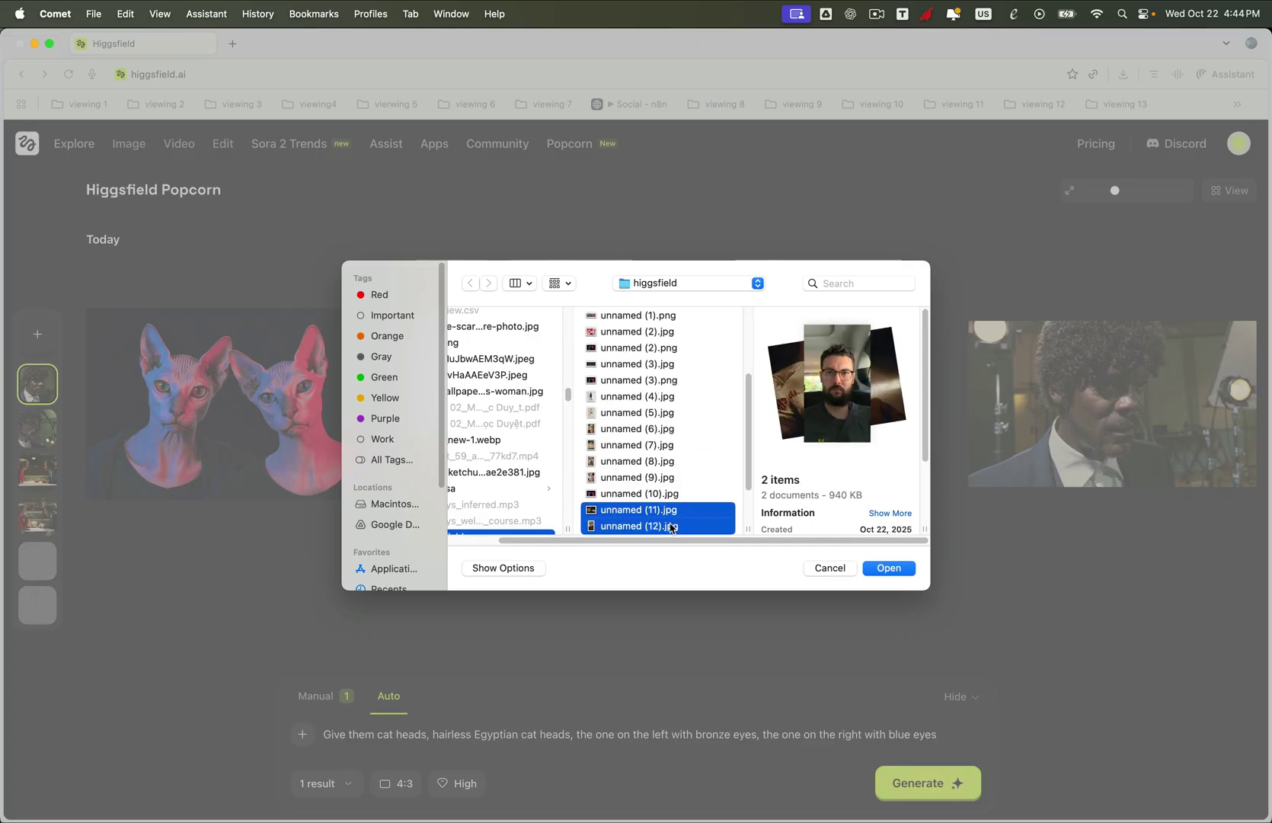
pyautogui.scroll(-1, 680, 509)
pyautogui.keyDown('shift'); pyautogui.click(680, 512); pyautogui.keyUp('shift')
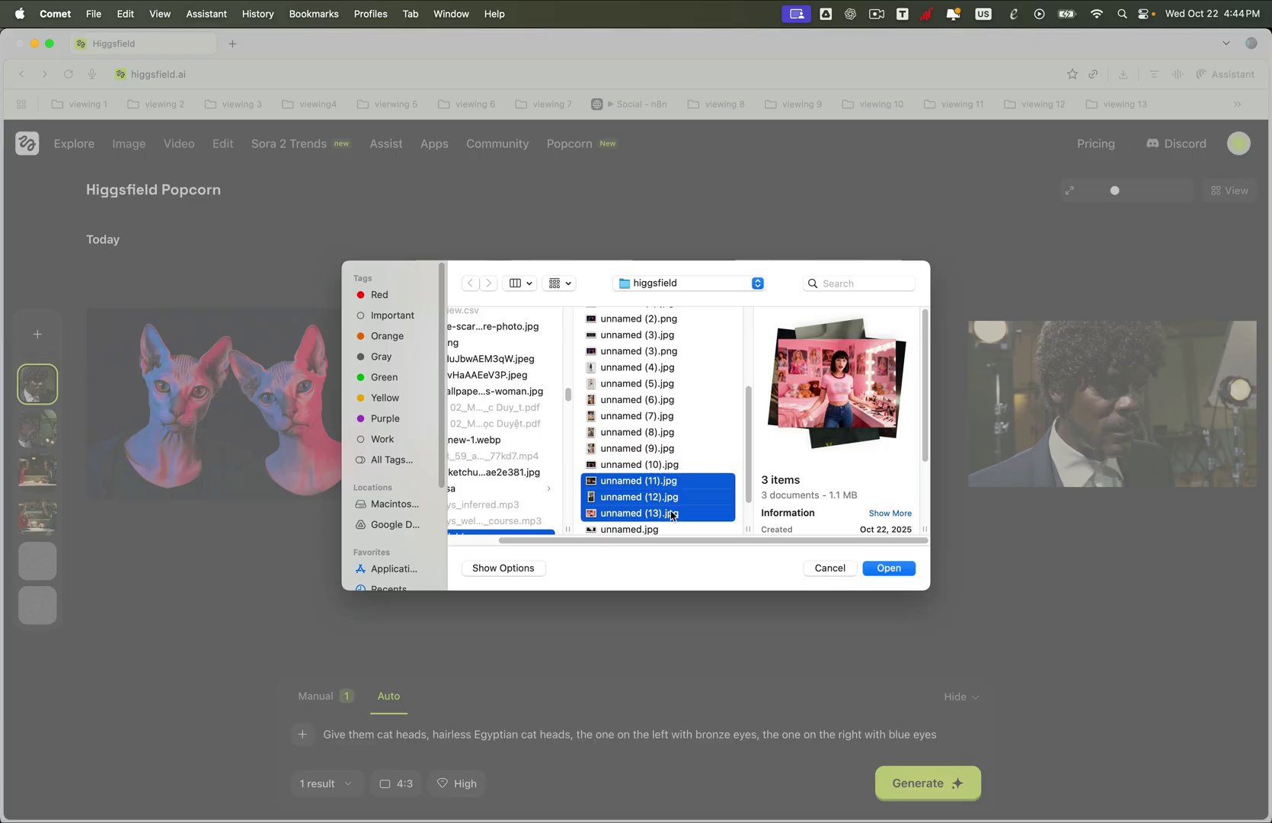
pyautogui.click(872, 566)
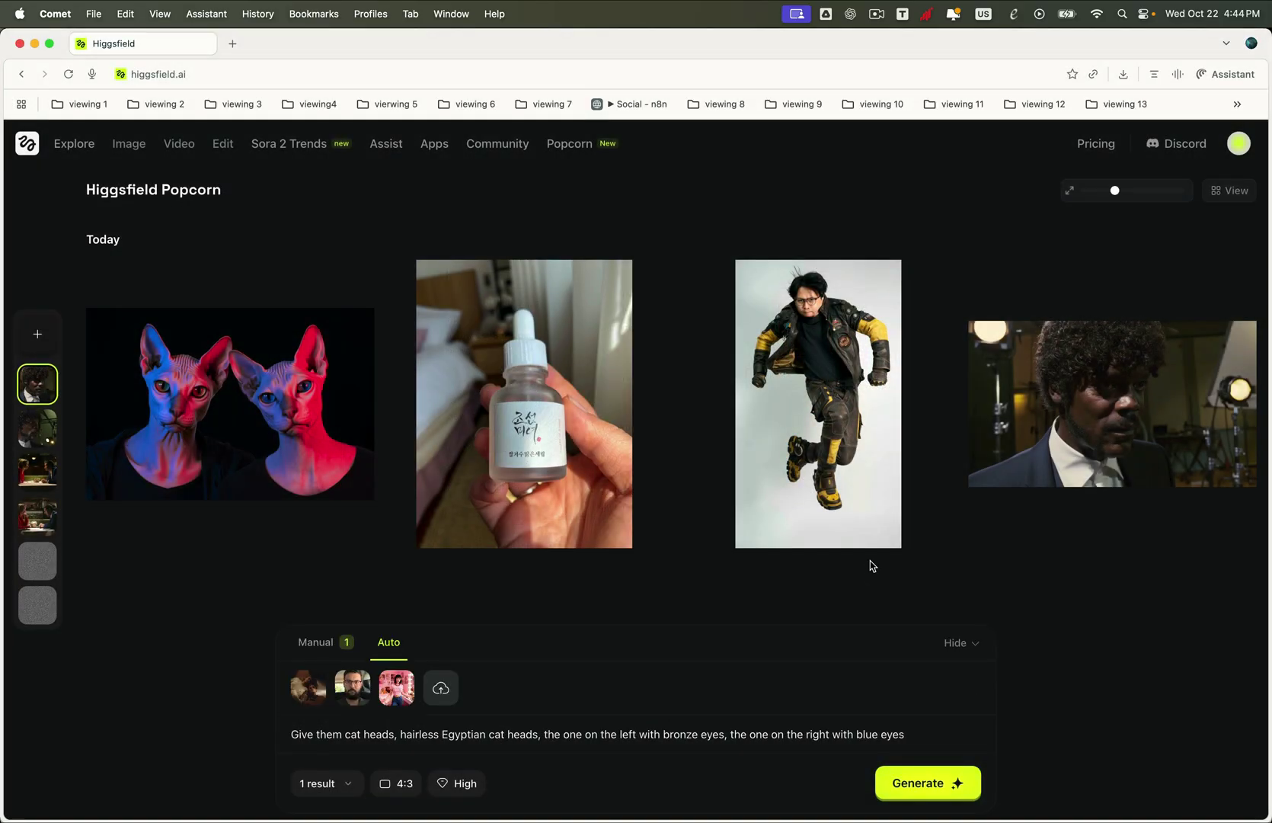
# - Set 16:9, paste the couple re-posing prompt, generate, and open the result full size
pyautogui.click(398, 783)
pyautogui.click(415, 744)
pyautogui.press('super+a')
pyautogui.write('Put a man from IMG2 and woman from IMG3 into the setting of IMG1 with the same poses')
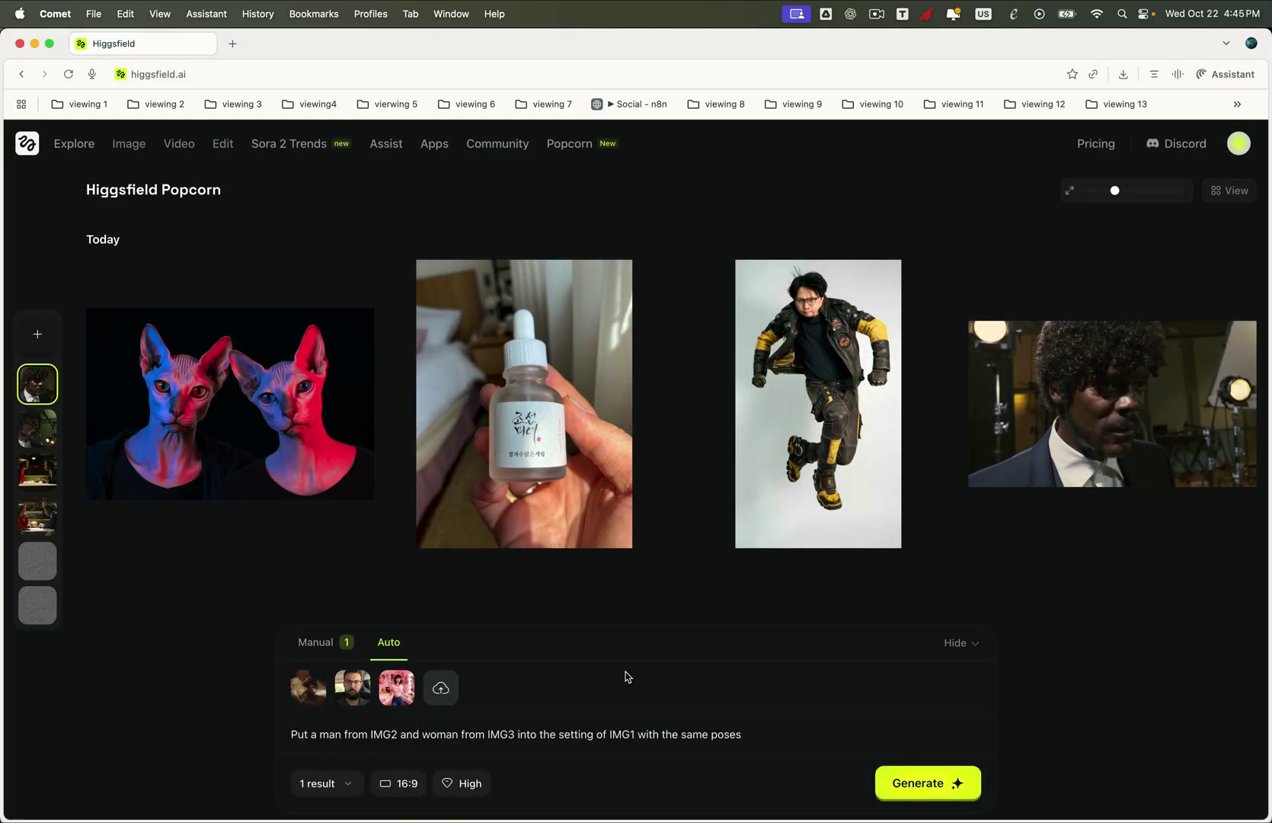
pyautogui.click(899, 767)
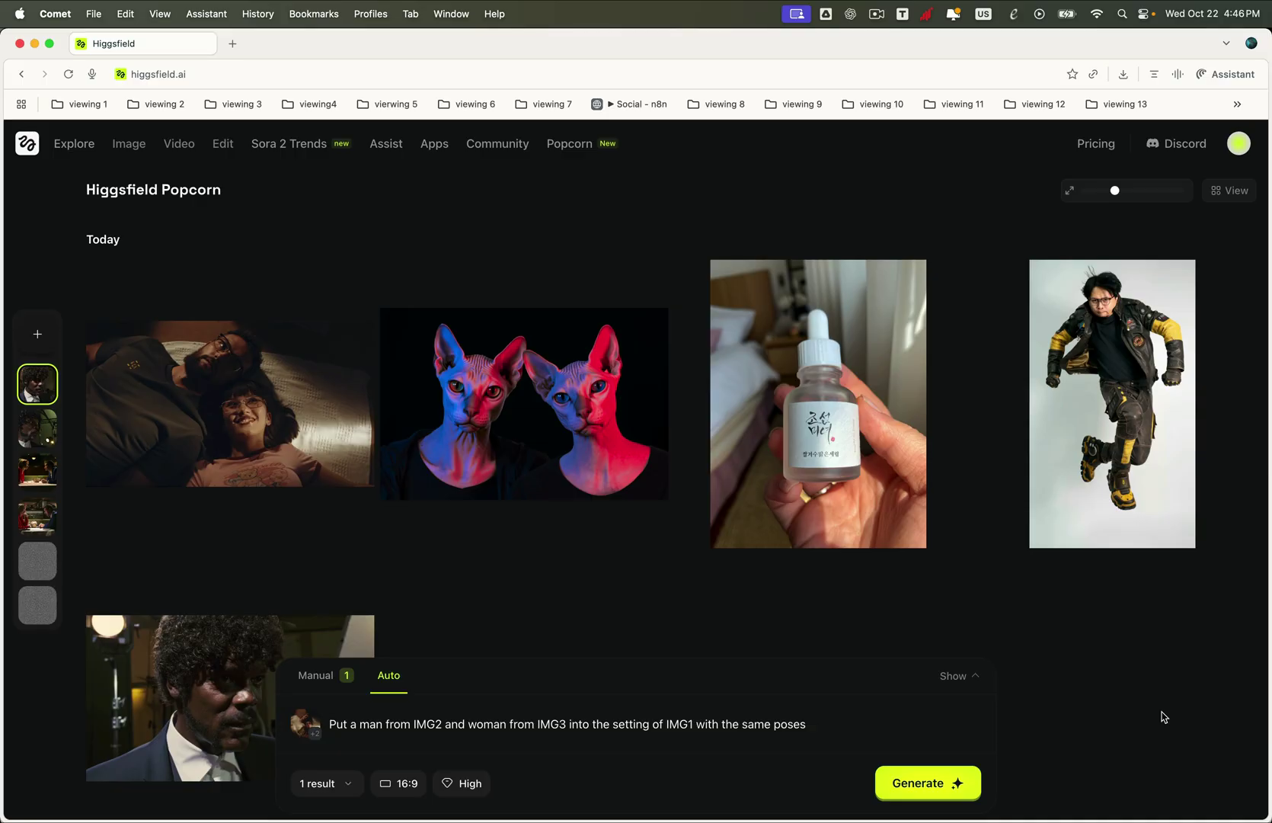
pyautogui.click(270, 432)
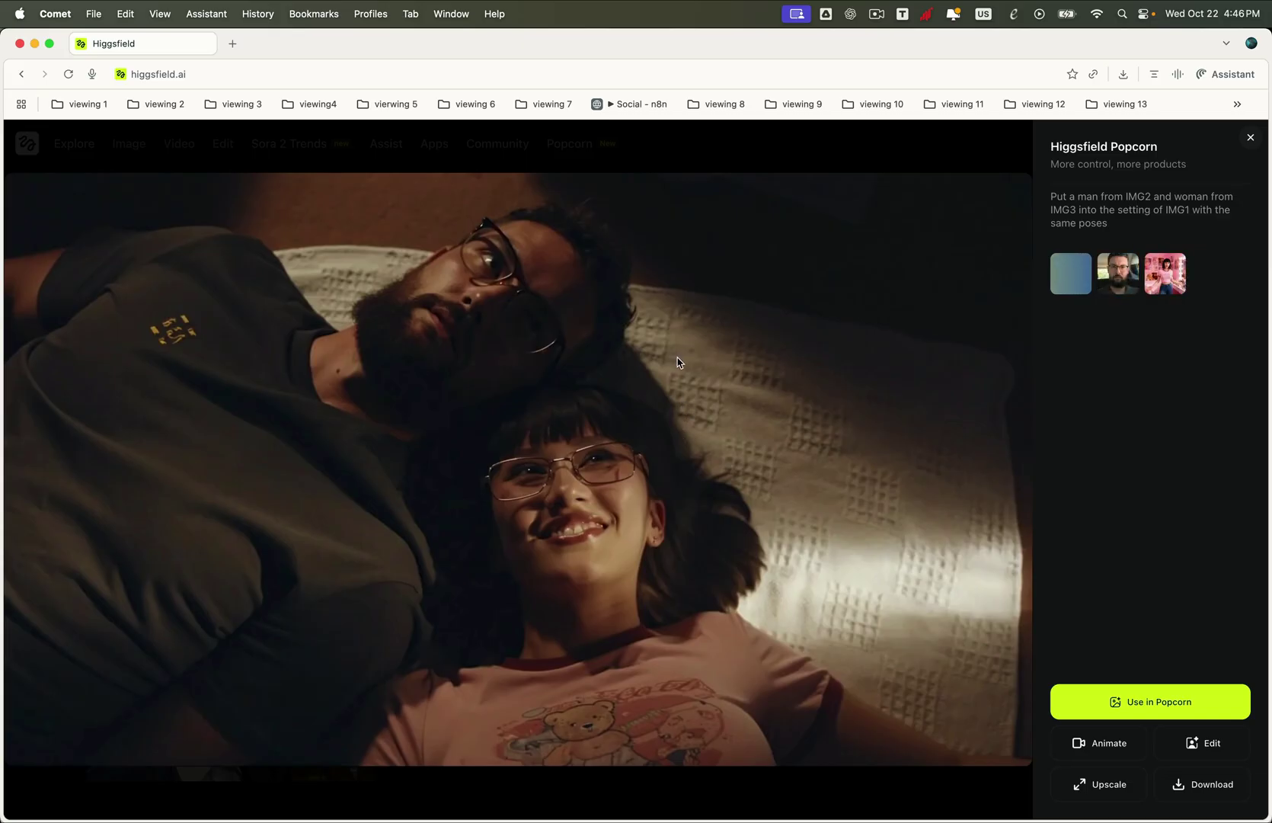
# - Quick Look a man.jpg, unnamed (13).jpg and unnamed (11).jpg, then return to the couple image
pyautogui.press('super+Tab')
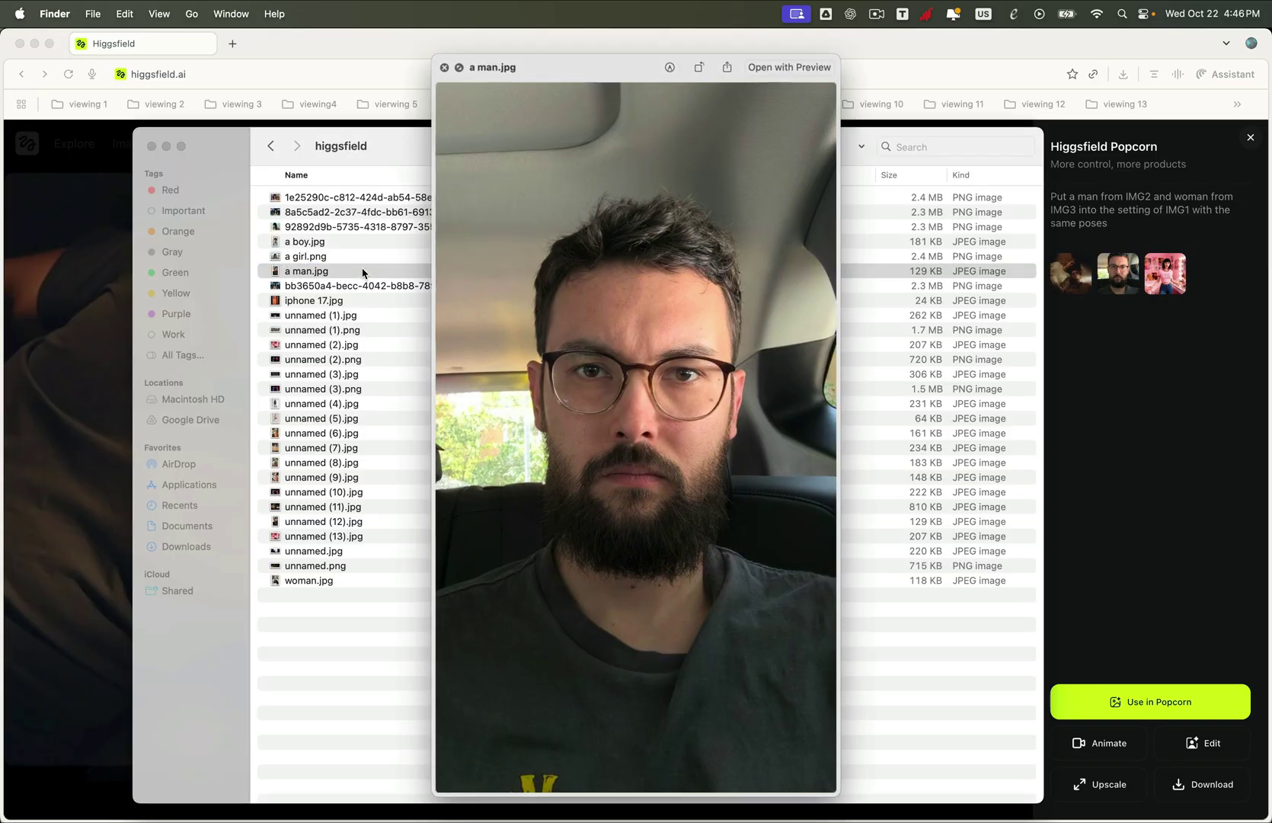
pyautogui.click(363, 272)
pyautogui.click(340, 536)
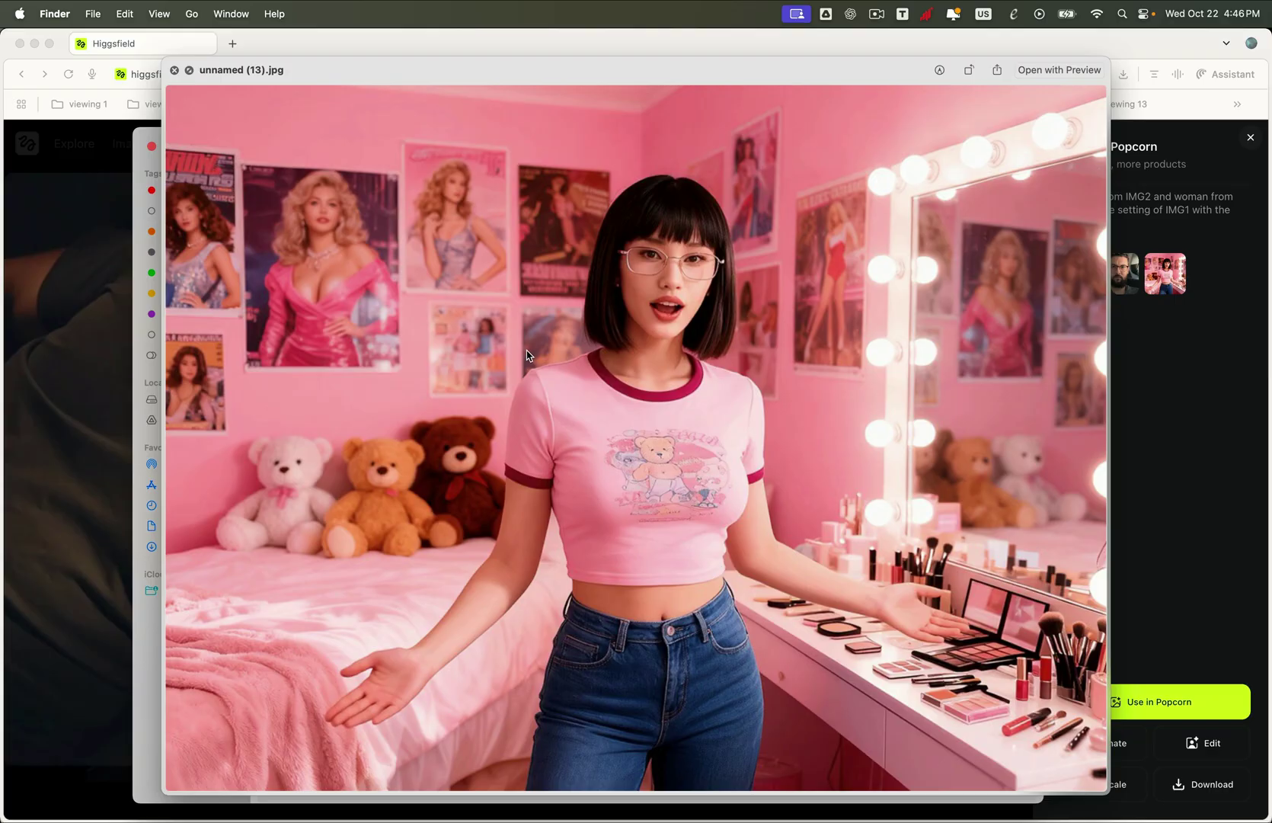
pyautogui.press('space')
pyautogui.click(339, 509)
pyautogui.press('space')
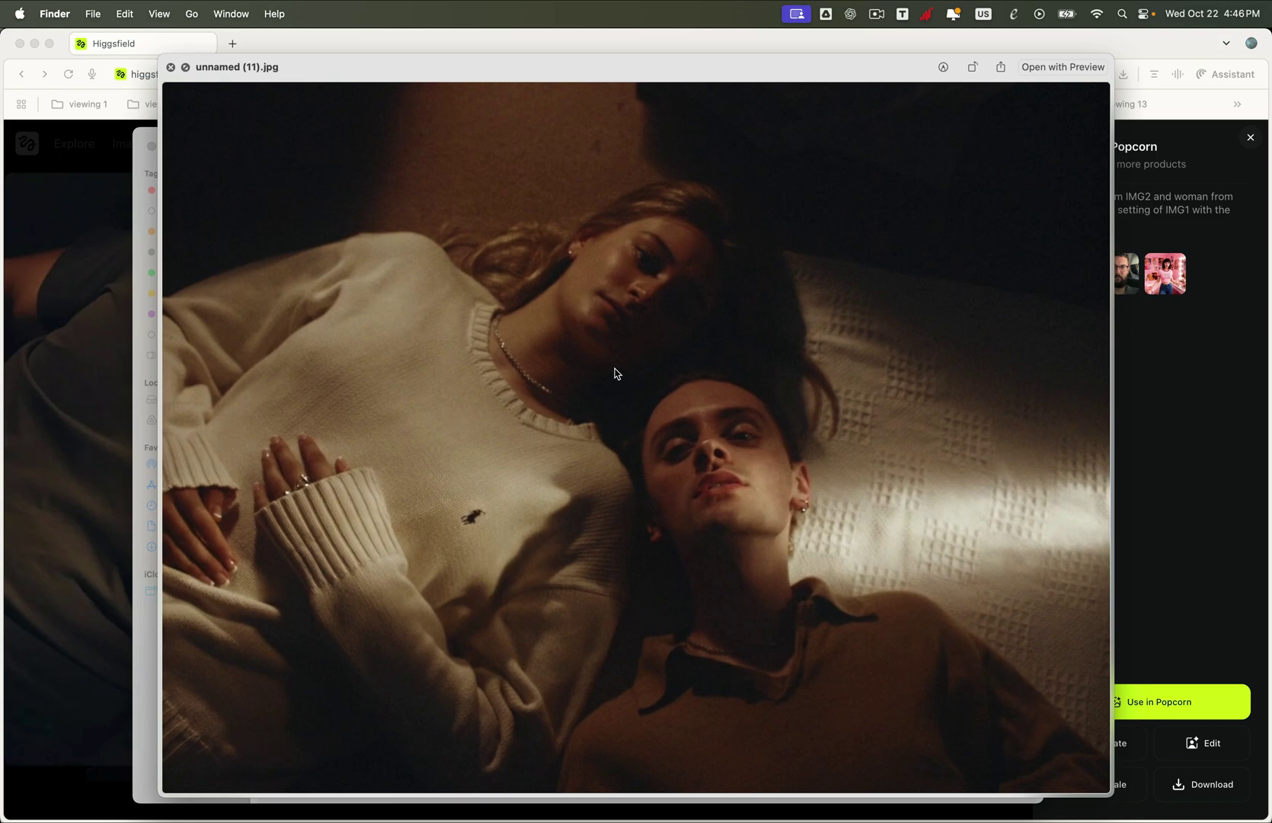
pyautogui.click(104, 426)
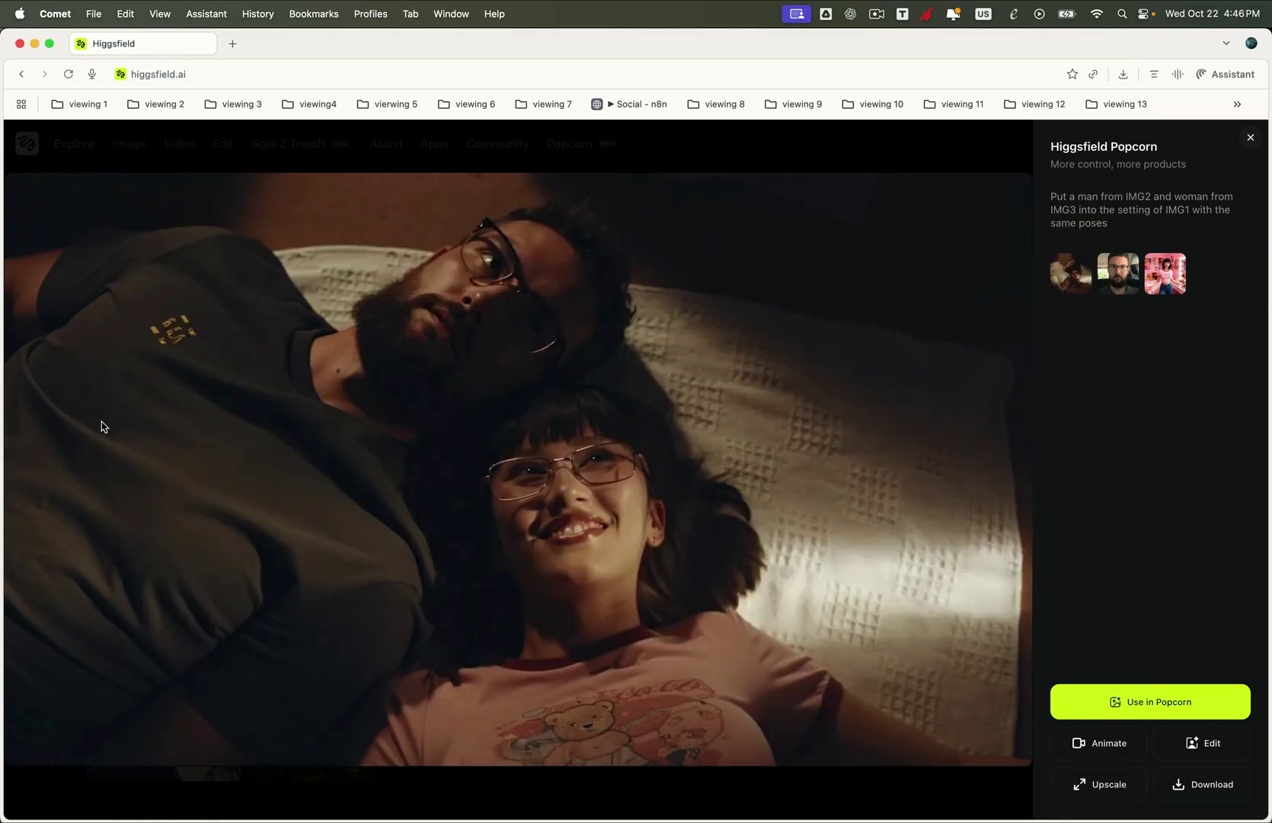